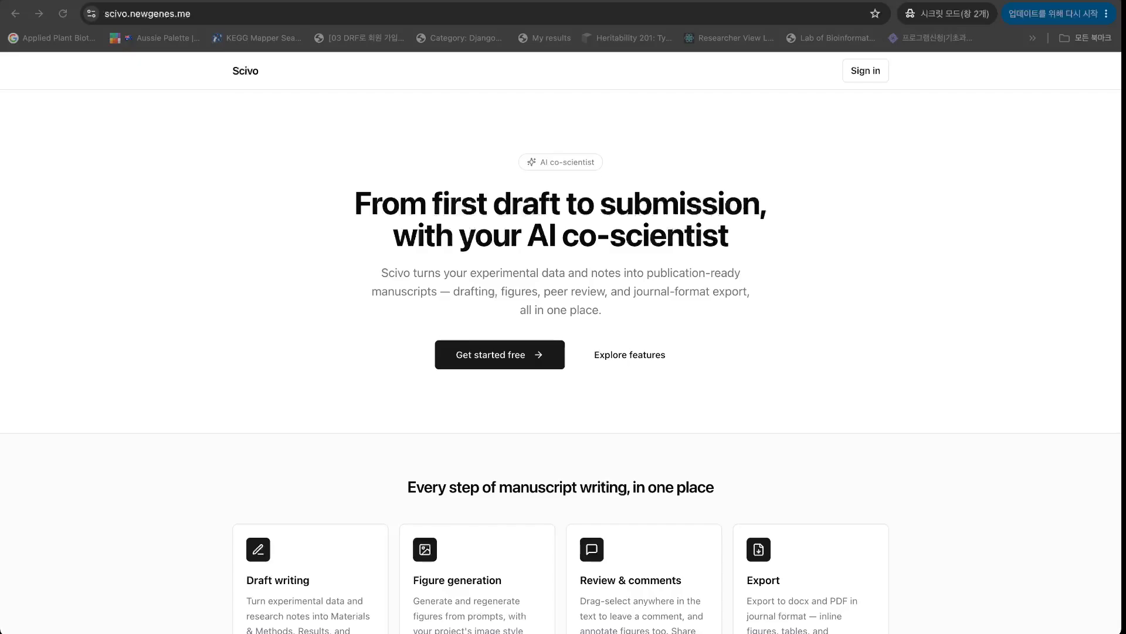
Start with the free Scivo option and sign in with the Google account.
{"action": "left_click", "coordinate": [522, 355]}
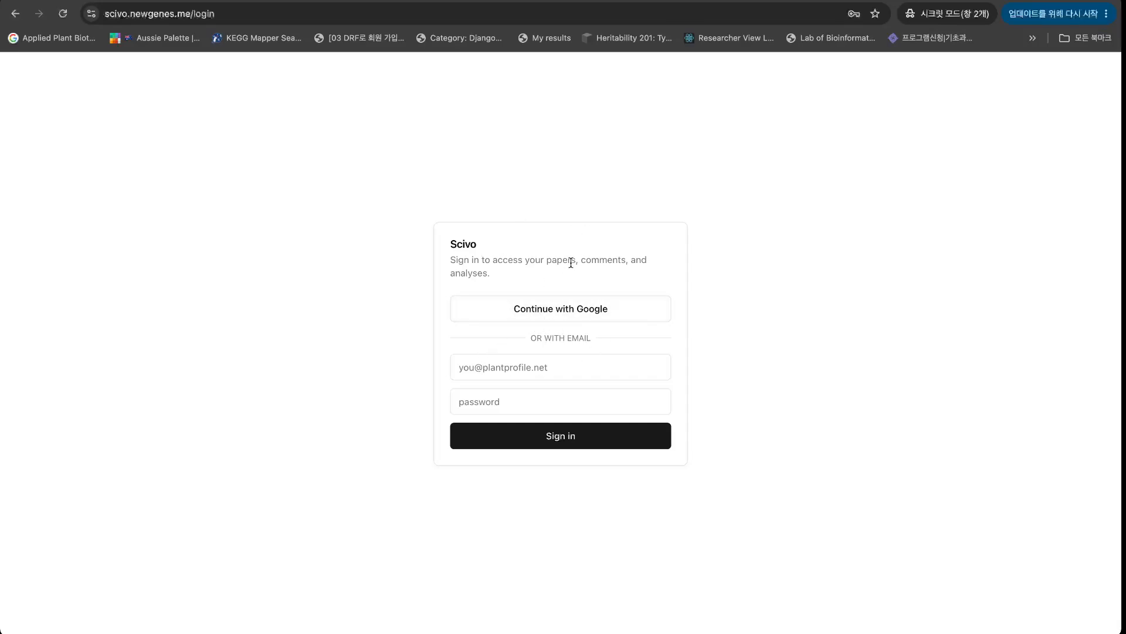
{"action": "left_click", "coordinate": [499, 373]}
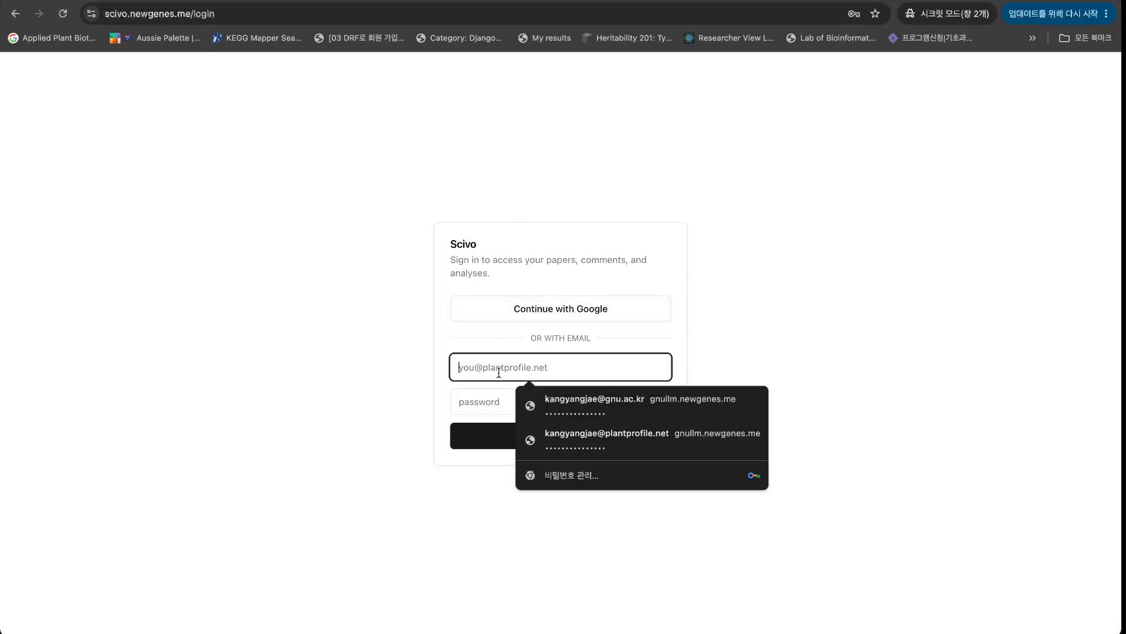
{"action": "left_click", "coordinate": [379, 413]}
{"action": "left_click", "coordinate": [547, 307]}
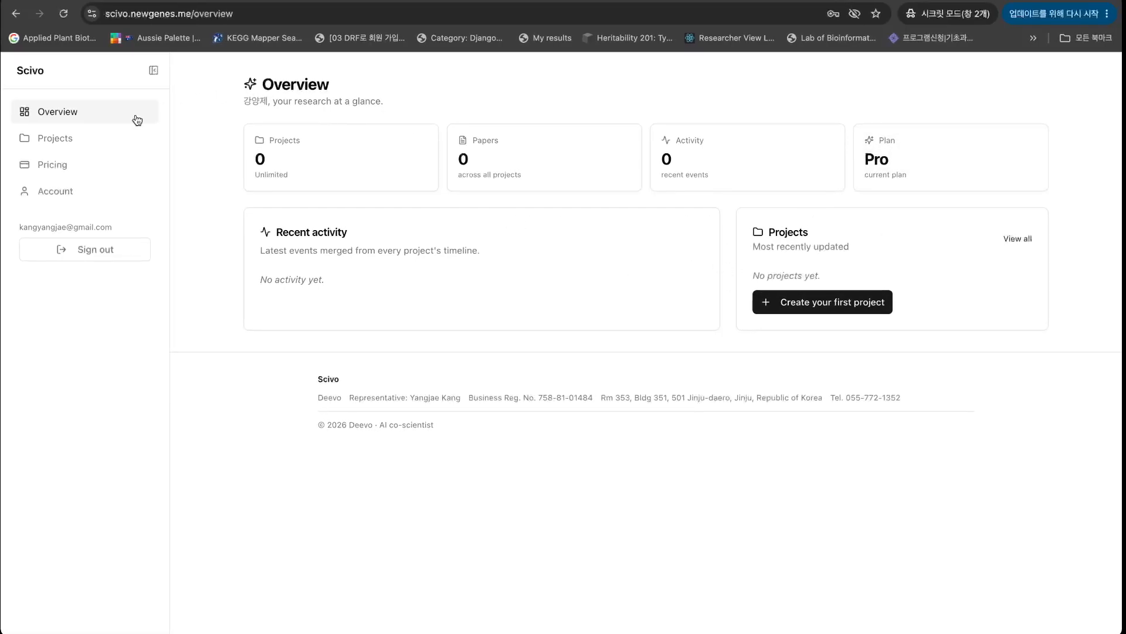
Create a new project named soybean-digital-breeding-review, leaving the description empty.
{"action": "left_click", "coordinate": [66, 139]}
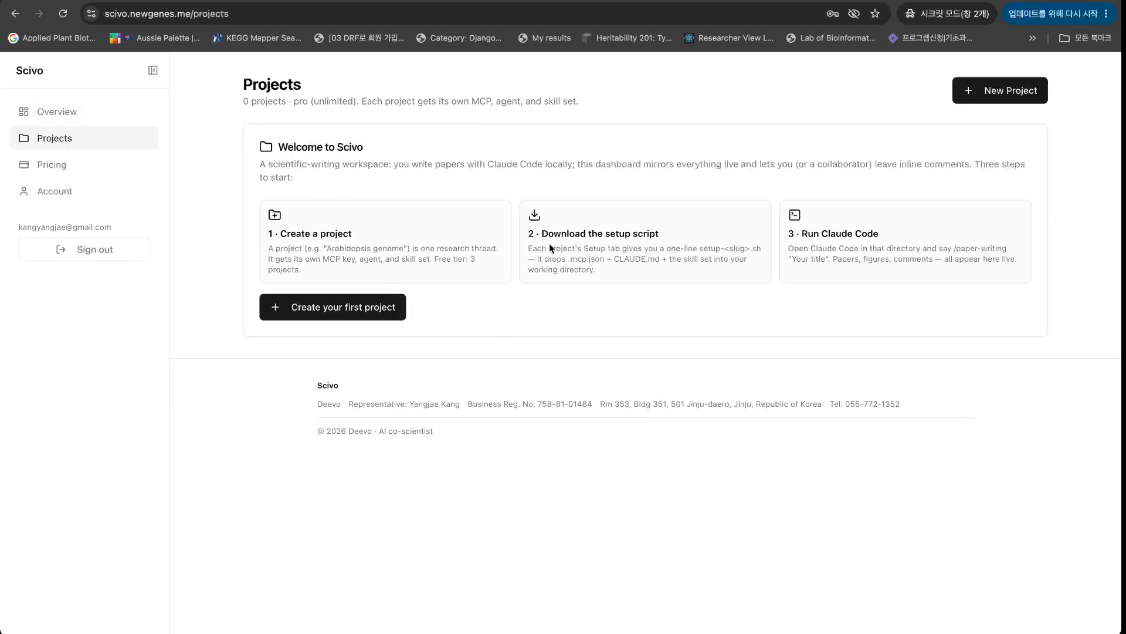
{"action": "left_click", "coordinate": [991, 89]}
{"action": "left_click", "coordinate": [432, 196]}
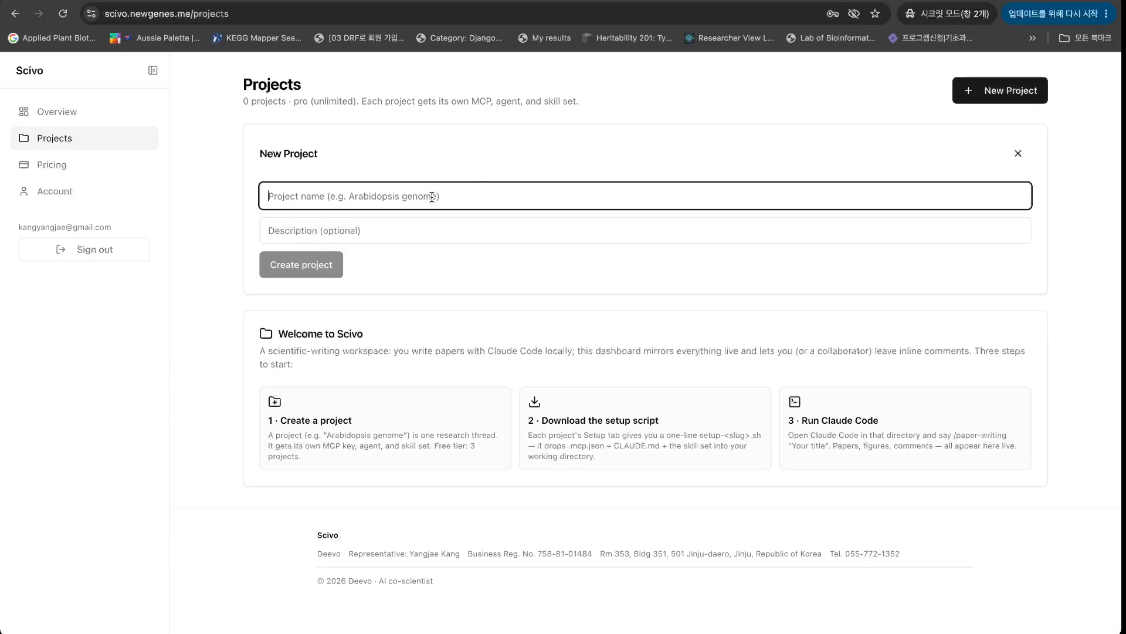
{"action": "type", "text": "내ㅛㅠㄷ무"}
{"action": "key", "text": "BackSpace"}
{"action": "key", "text": "BackSpace"}
{"action": "key", "text": "BackSpace"}
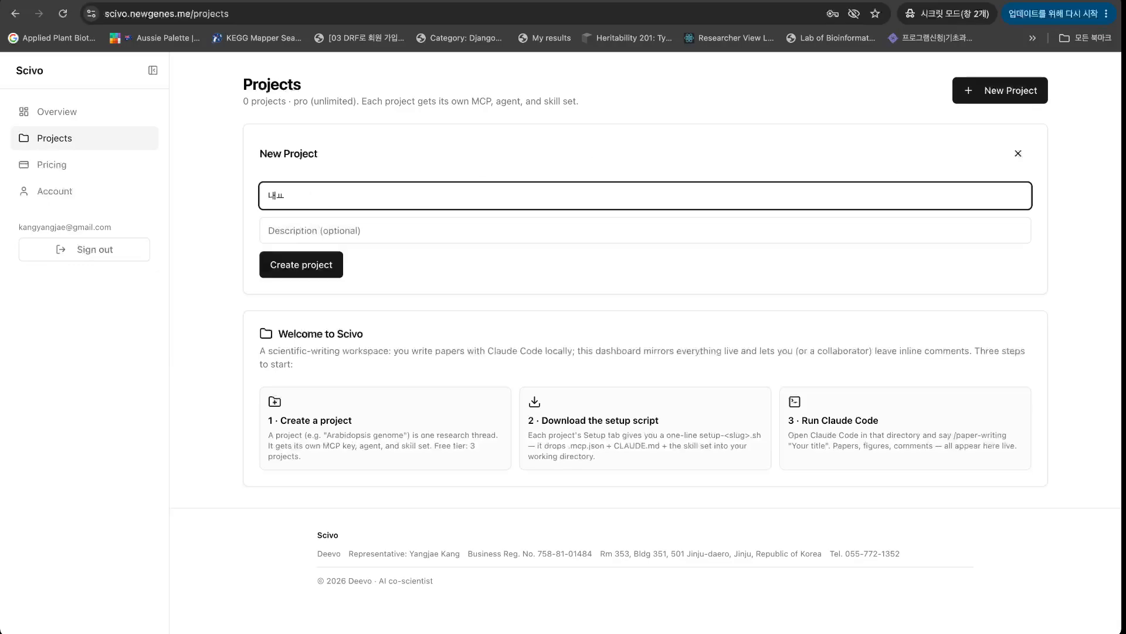
{"action": "key", "text": "BackSpace"}
{"action": "key", "text": "BackSpace"}
{"action": "type", "text": "soybean-digtal"}
{"action": "key", "text": "BackSpace"}
{"action": "key", "text": "BackSpace"}
{"action": "type", "text": "ital-breeding-review"}
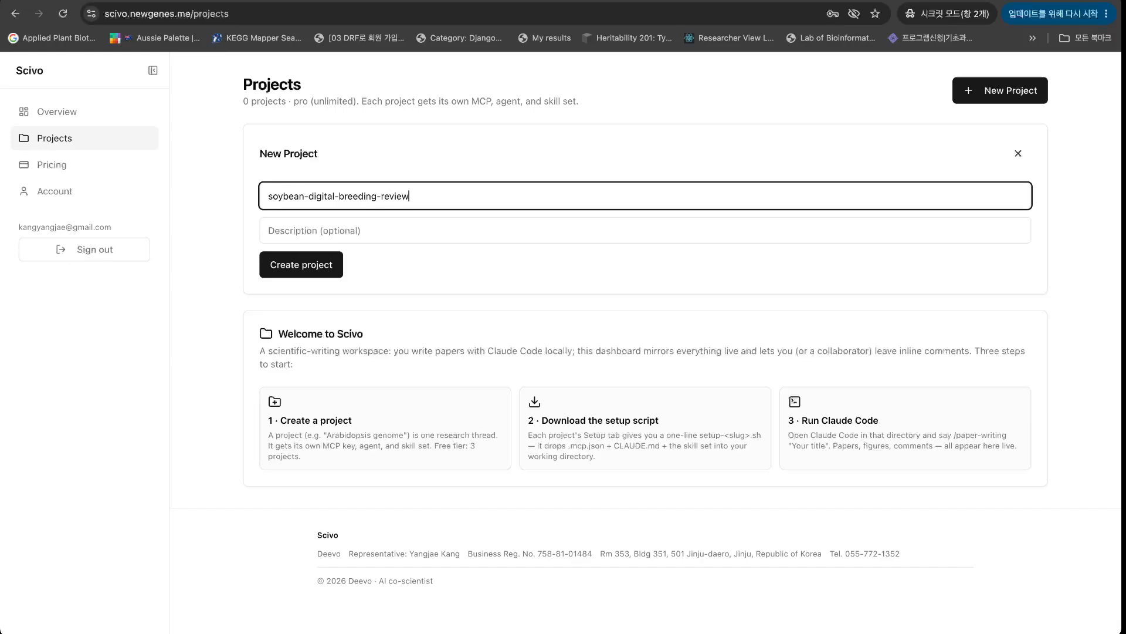
{"action": "left_click", "coordinate": [302, 267]}
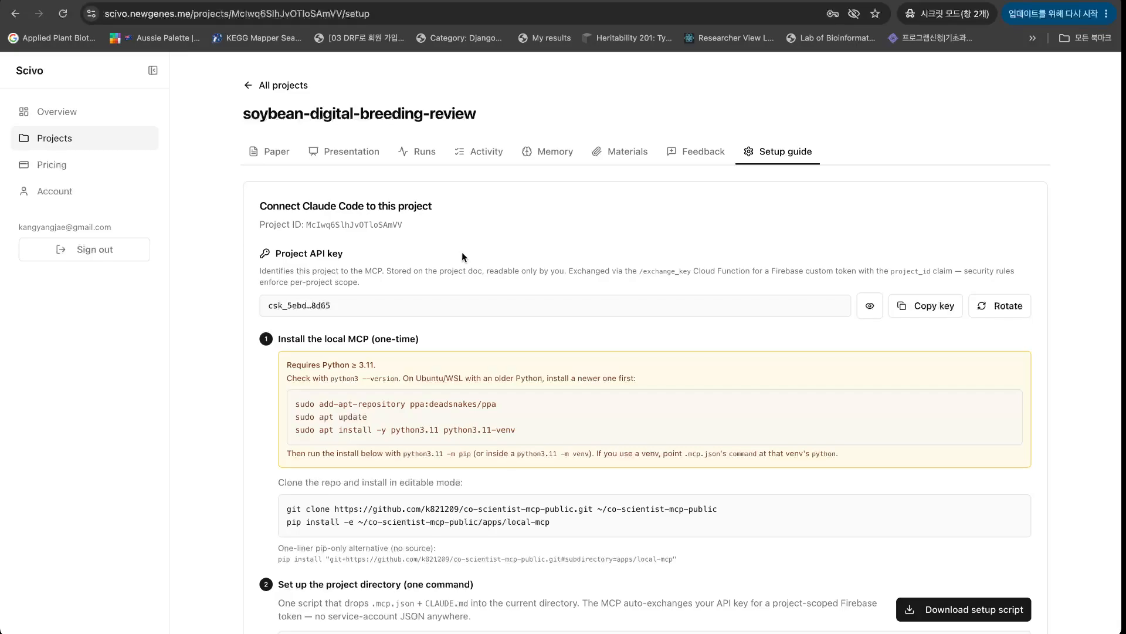
Examine the project's setup guide, covering the API key, local MCP installation and project directory instructions.
{"action": "scroll", "coordinate": [462, 253], "scroll_direction": "down", "scroll_amount": 1}
{"action": "scroll", "coordinate": [463, 251], "scroll_direction": "down", "scroll_amount": 3}
{"action": "scroll", "coordinate": [462, 252], "scroll_direction": "up", "scroll_amount": 1}
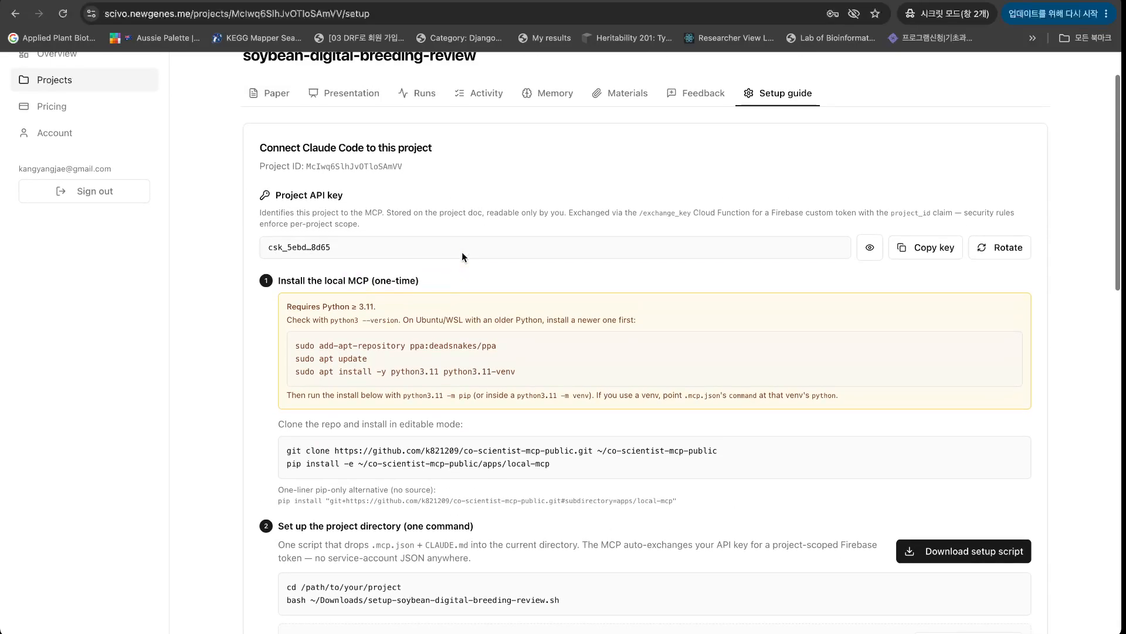
{"action": "scroll", "coordinate": [462, 253], "scroll_direction": "down", "scroll_amount": 1}
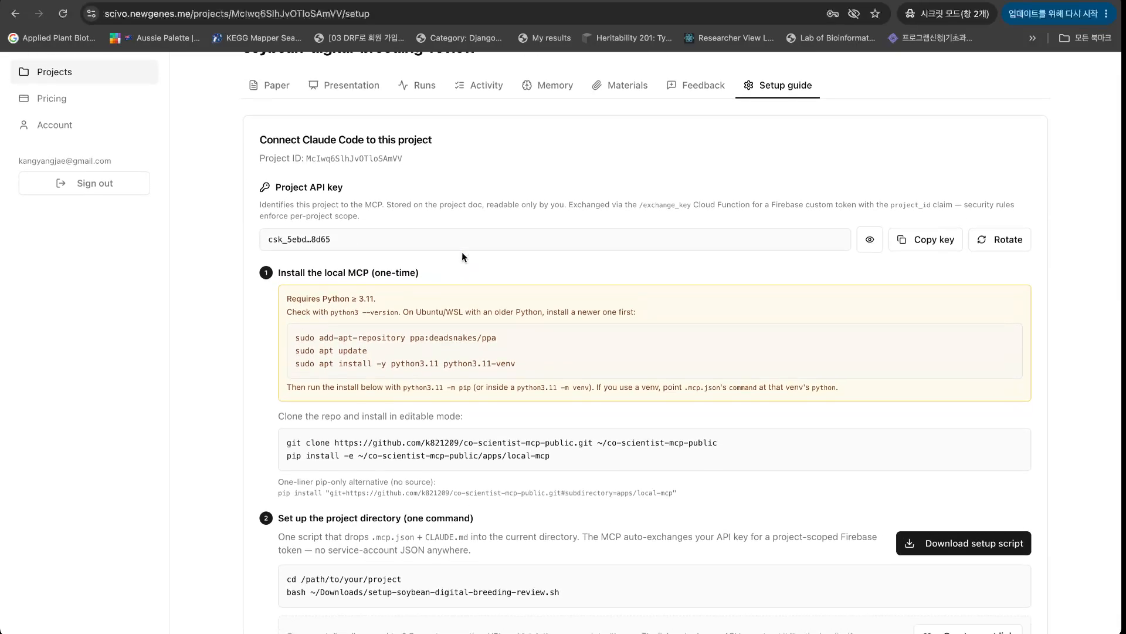
{"action": "scroll", "coordinate": [463, 253], "scroll_direction": "down", "scroll_amount": 1}
{"action": "scroll", "coordinate": [462, 252], "scroll_direction": "down", "scroll_amount": 1}
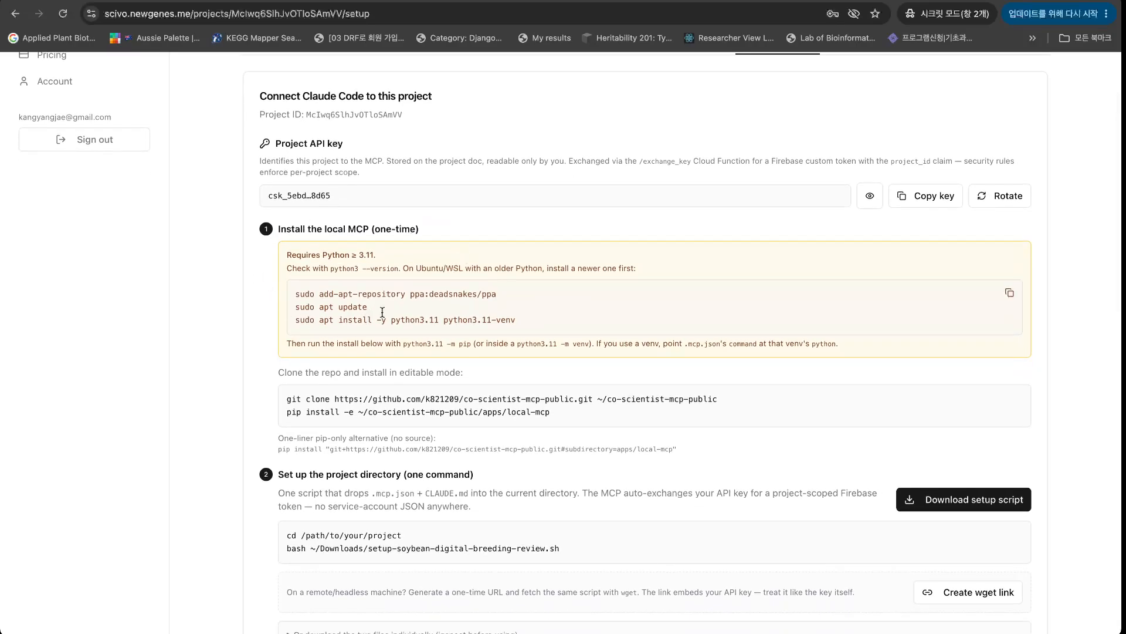
{"action": "scroll", "coordinate": [369, 346], "scroll_direction": "down", "scroll_amount": 1}
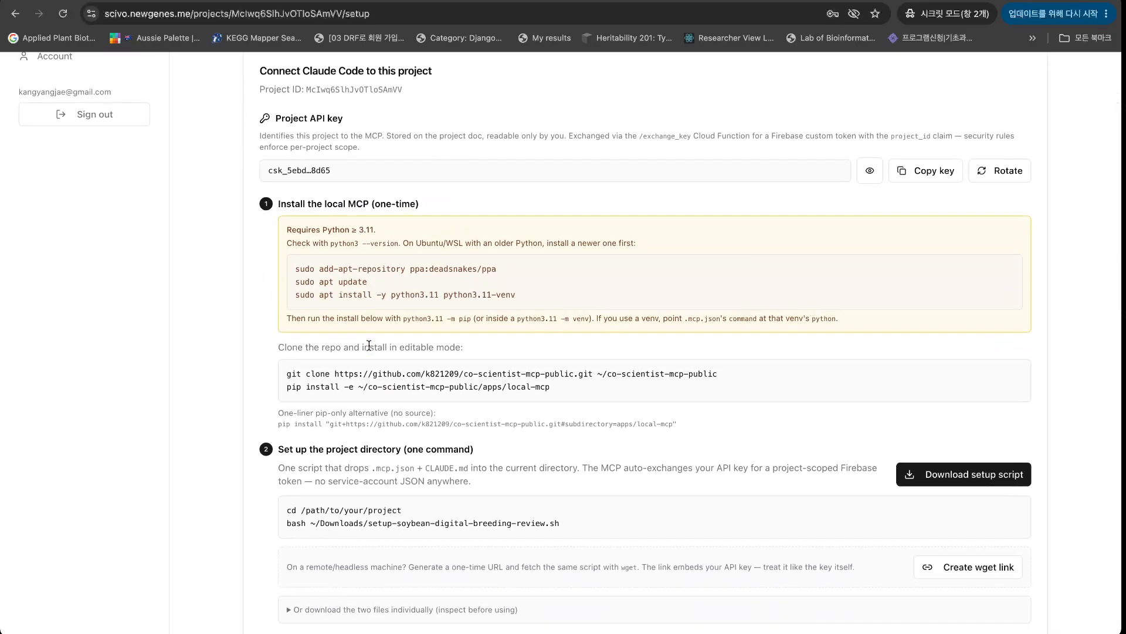
{"action": "scroll", "coordinate": [430, 234], "scroll_direction": "up", "scroll_amount": 1}
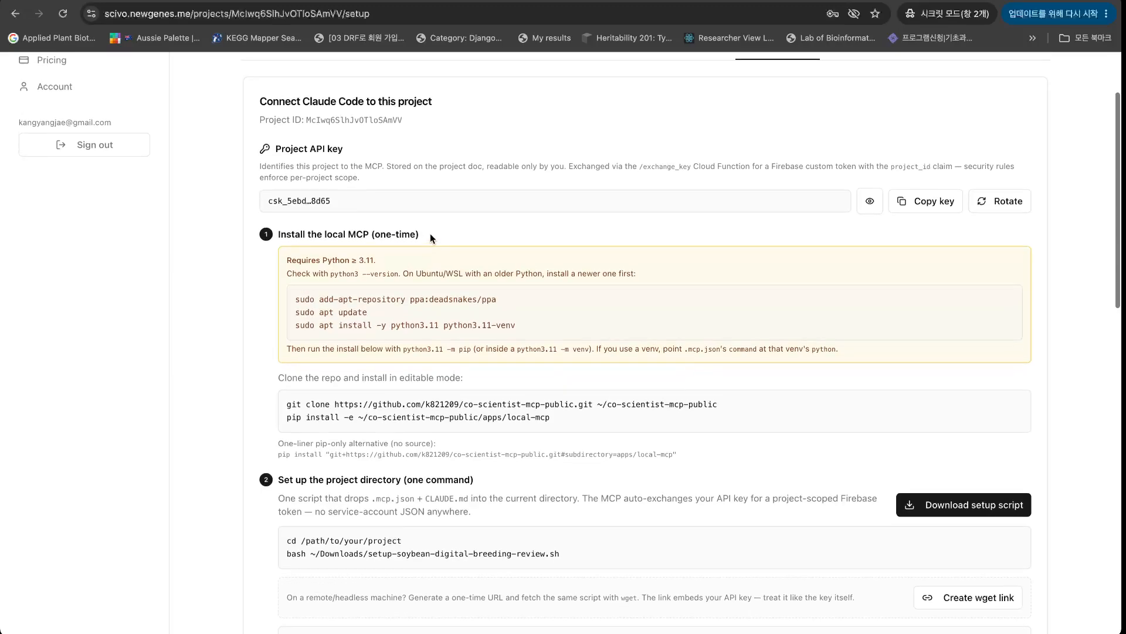
{"action": "scroll", "coordinate": [430, 273], "scroll_direction": "up", "scroll_amount": 1}
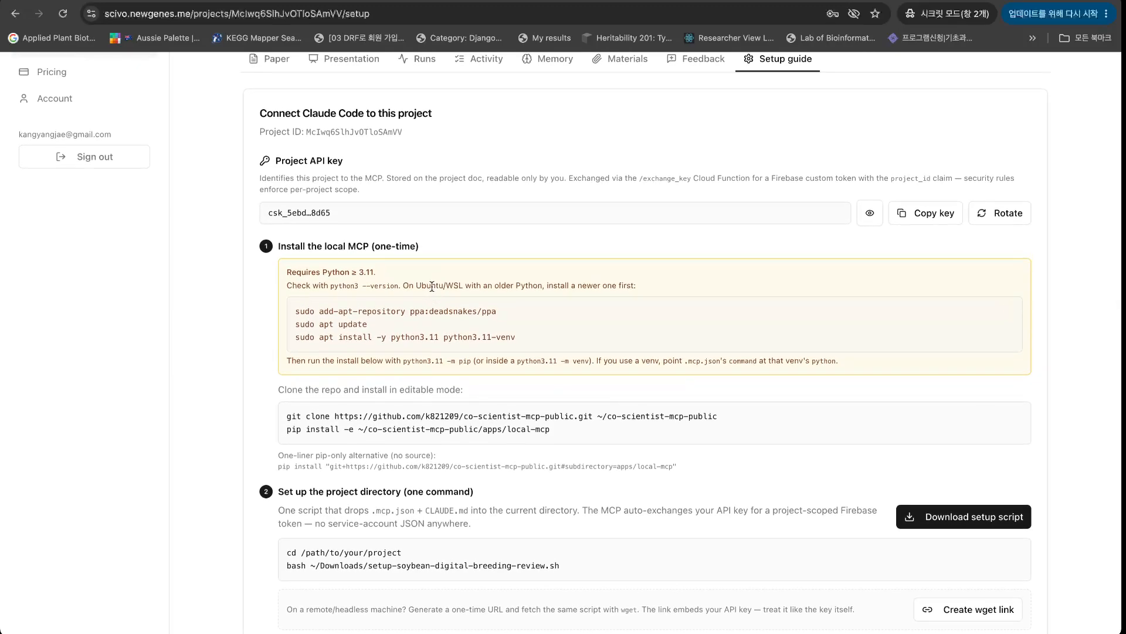
{"action": "scroll", "coordinate": [432, 286], "scroll_direction": "up", "scroll_amount": 1}
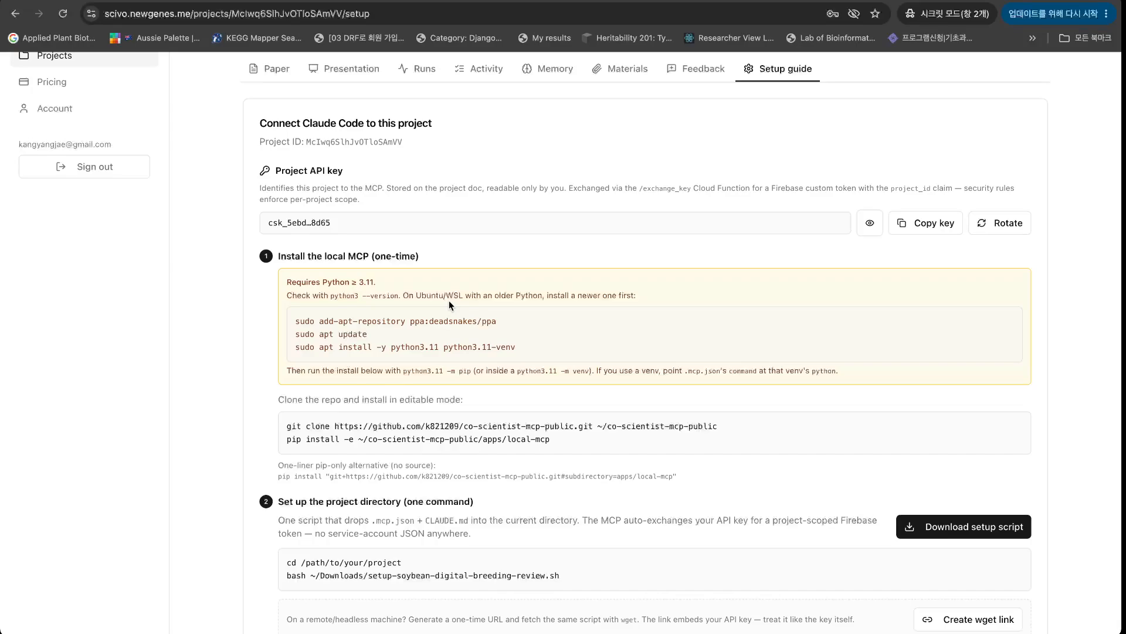
Highlight the word WSL in the Python requirement note of the local MCP installation instructions.
{"action": "double_click", "coordinate": [455, 295]}
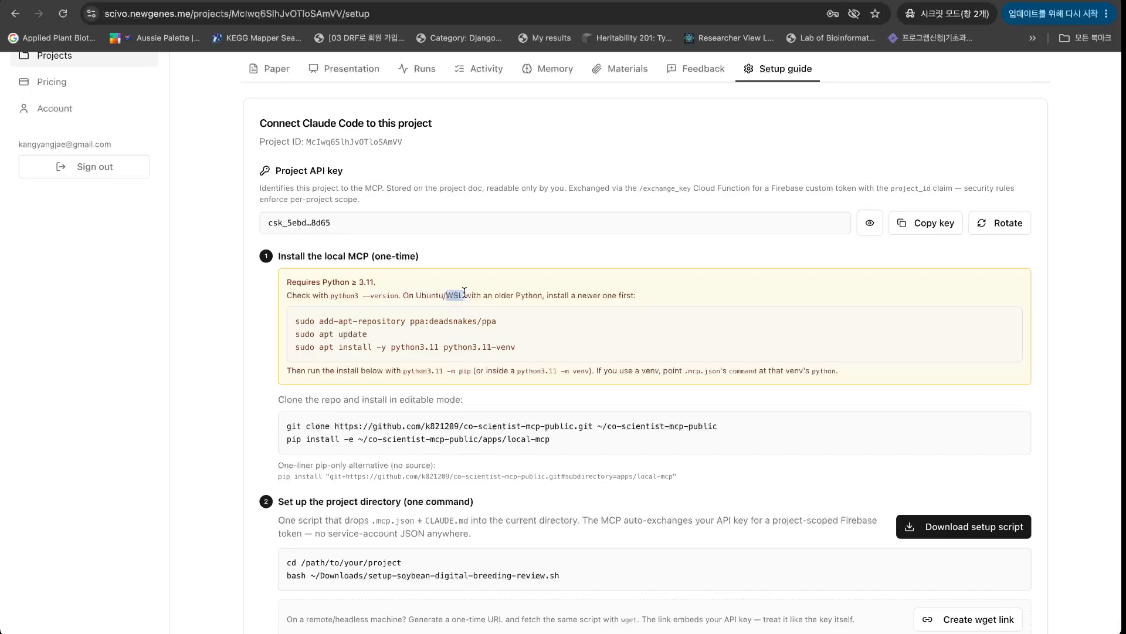
{"action": "left_click", "coordinate": [497, 293]}
{"action": "left_click_drag", "start_coordinate": [447, 295], "coordinate": [464, 296]}
{"action": "left_click", "coordinate": [511, 296]}
{"action": "left_click_drag", "start_coordinate": [446, 295], "coordinate": [462, 296]}
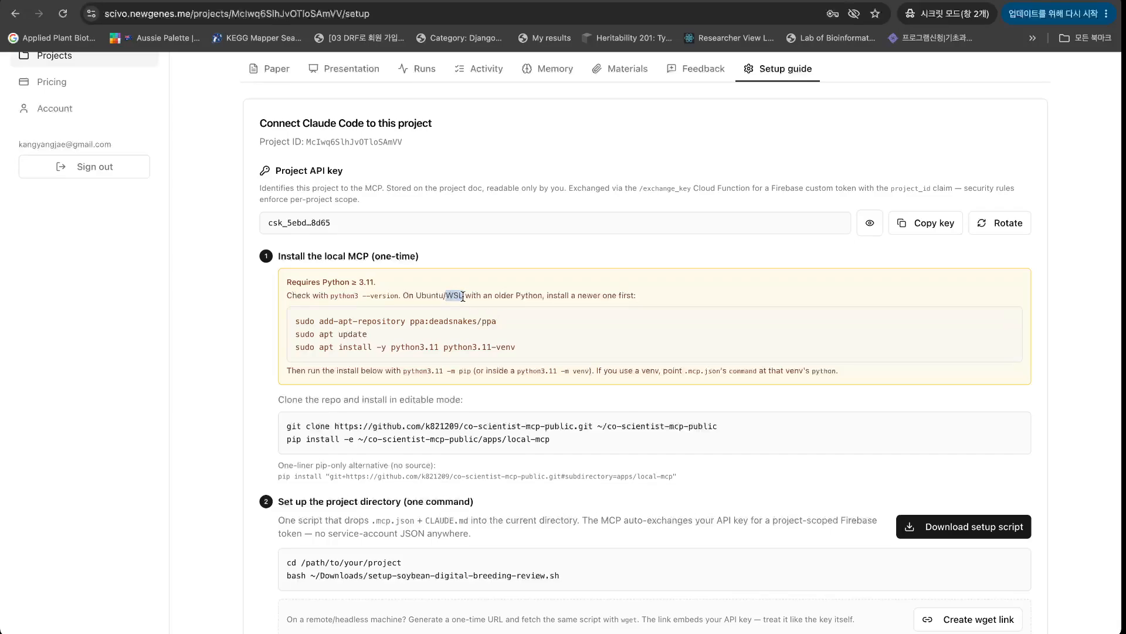
{"action": "left_click", "coordinate": [523, 294]}
{"action": "left_click_drag", "start_coordinate": [446, 294], "coordinate": [462, 294]}
{"action": "left_click", "coordinate": [462, 293]}
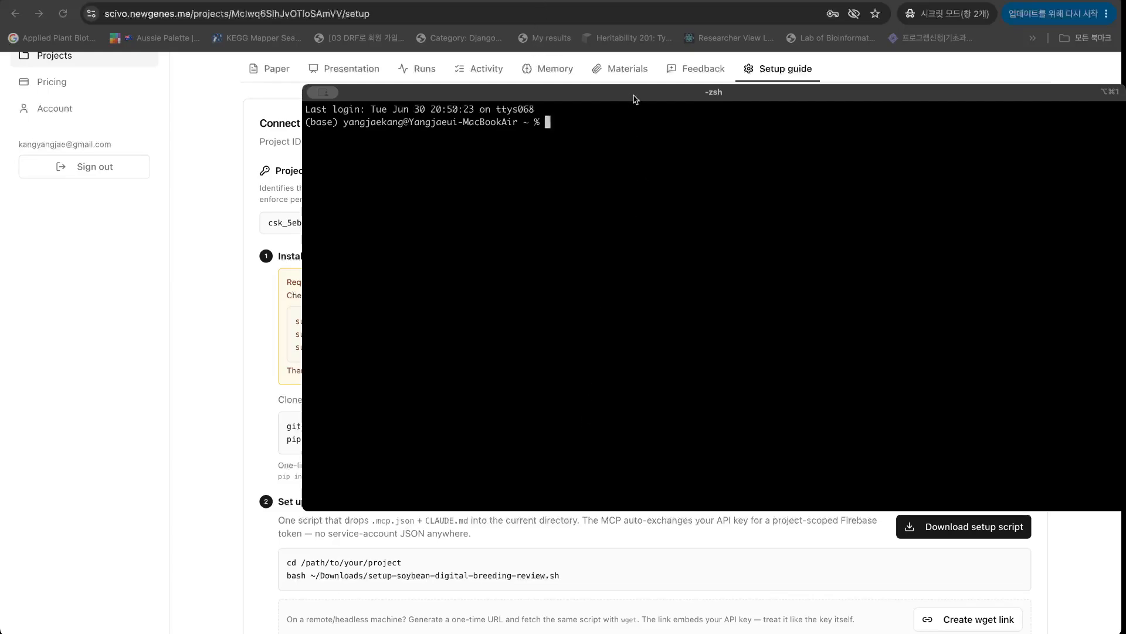
Switch to the terminal and make a directory named soybean-digital-breeding-review inside the works folder.
{"action": "type", "text": "cd works"}
{"action": "key", "text": "Return"}
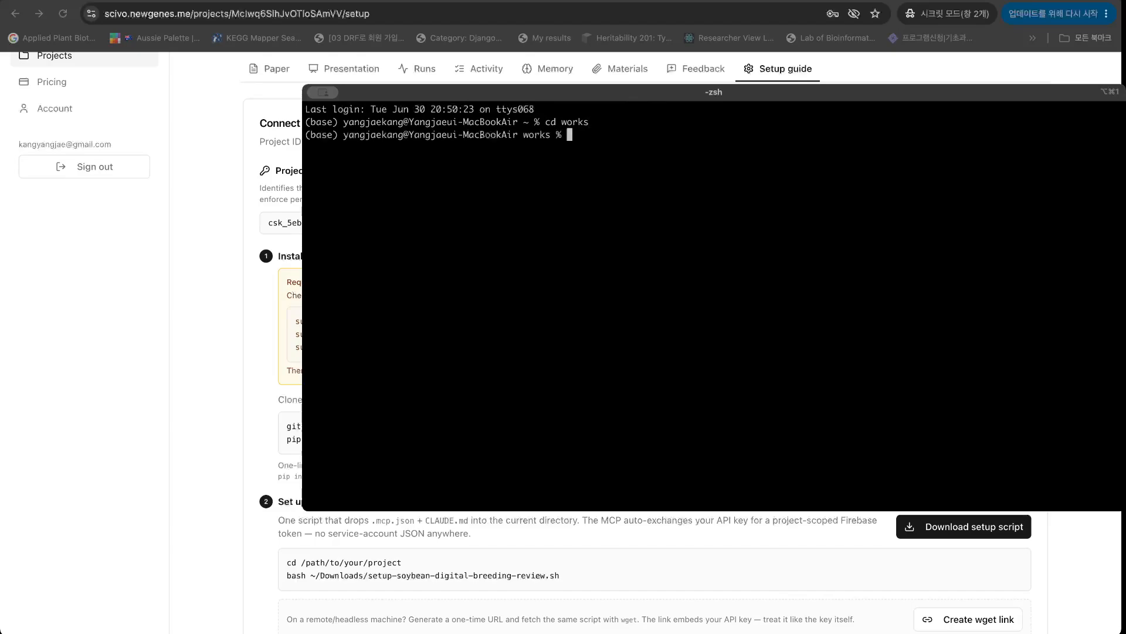
{"action": "type", "text": "mkdir soybean-digit"}
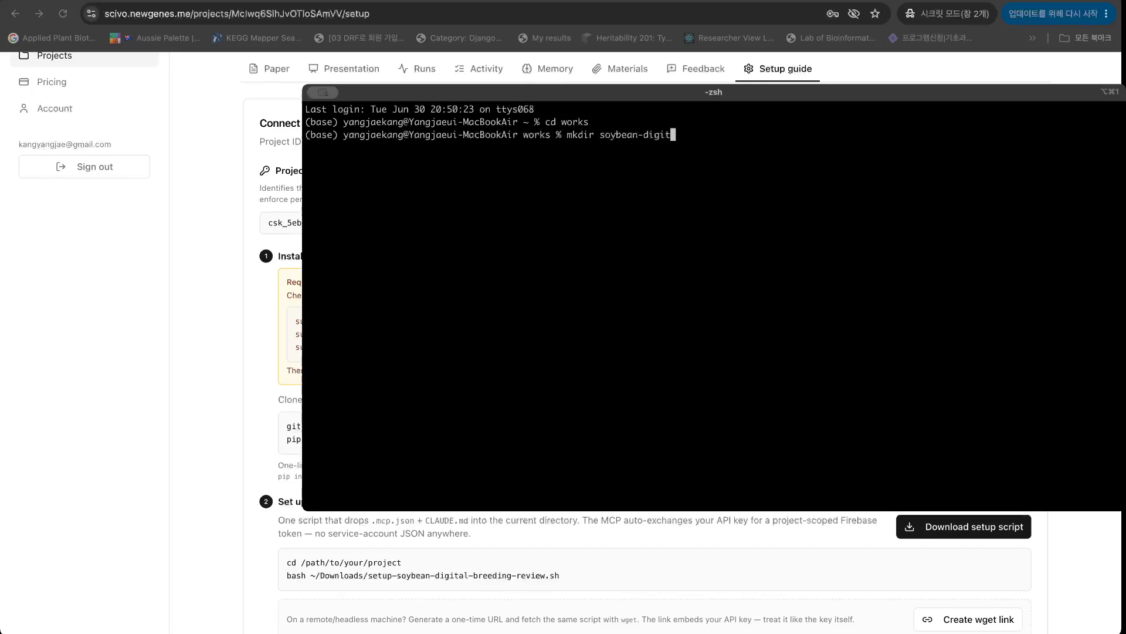
{"action": "type", "text": "al-breeding-review"}
{"action": "key", "text": "Return"}
Change into the soybean-digital-breeding-review directory and list its contents with ll.
{"action": "type", "text": "cd s"}
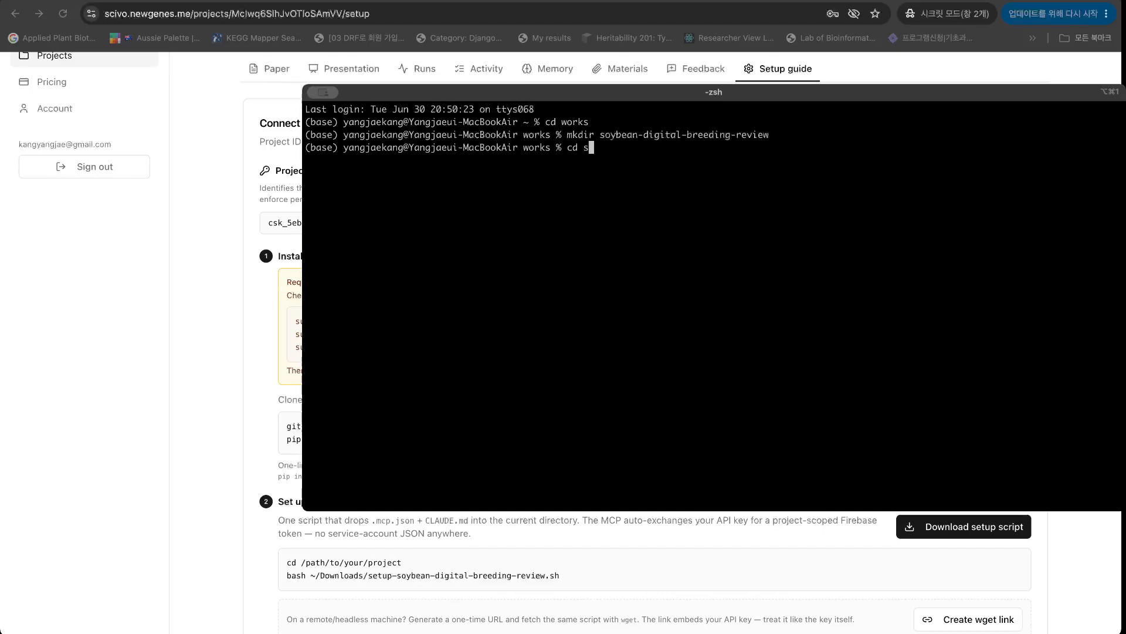
{"action": "type", "text": "oybean-di"}
{"action": "key", "text": "Tab"}
{"action": "key", "text": "Return"}
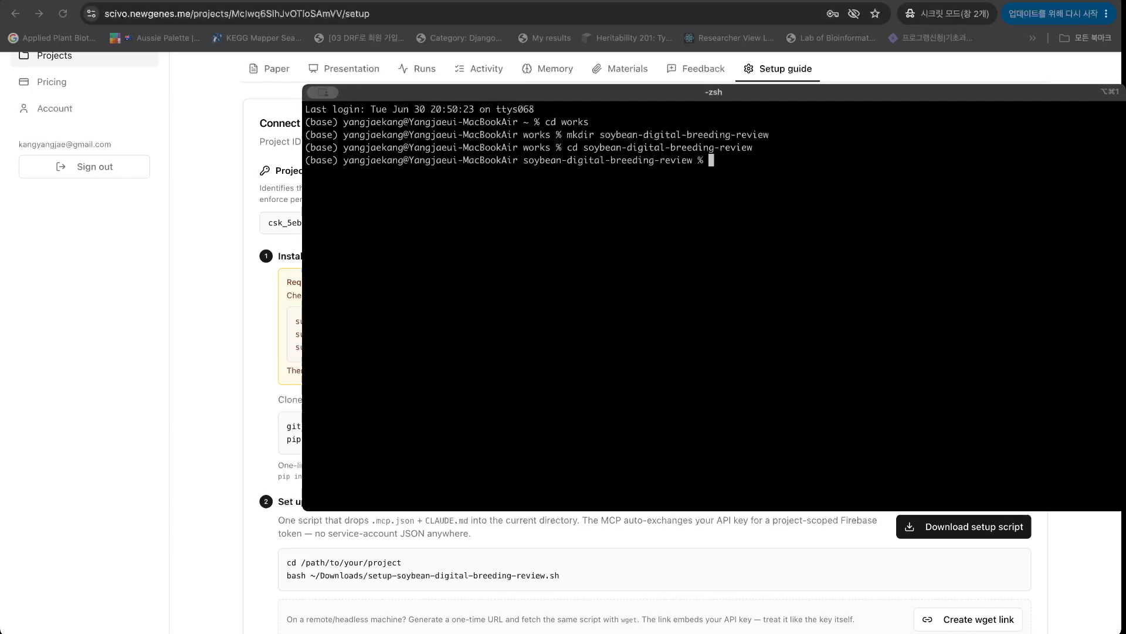
{"action": "type", "text": "ll"}
{"action": "key", "text": "Return"}
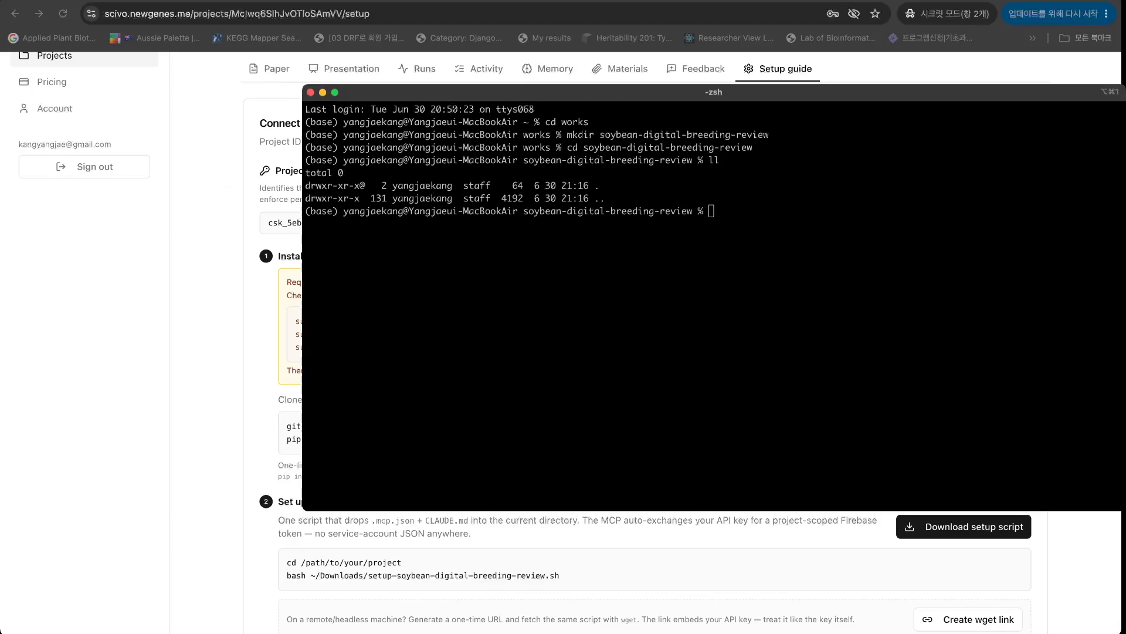
Switch back to the browser, generate the project's wget link, and copy its wget and bash command lines without the cd line.
{"action": "key", "text": "super+Tab"}
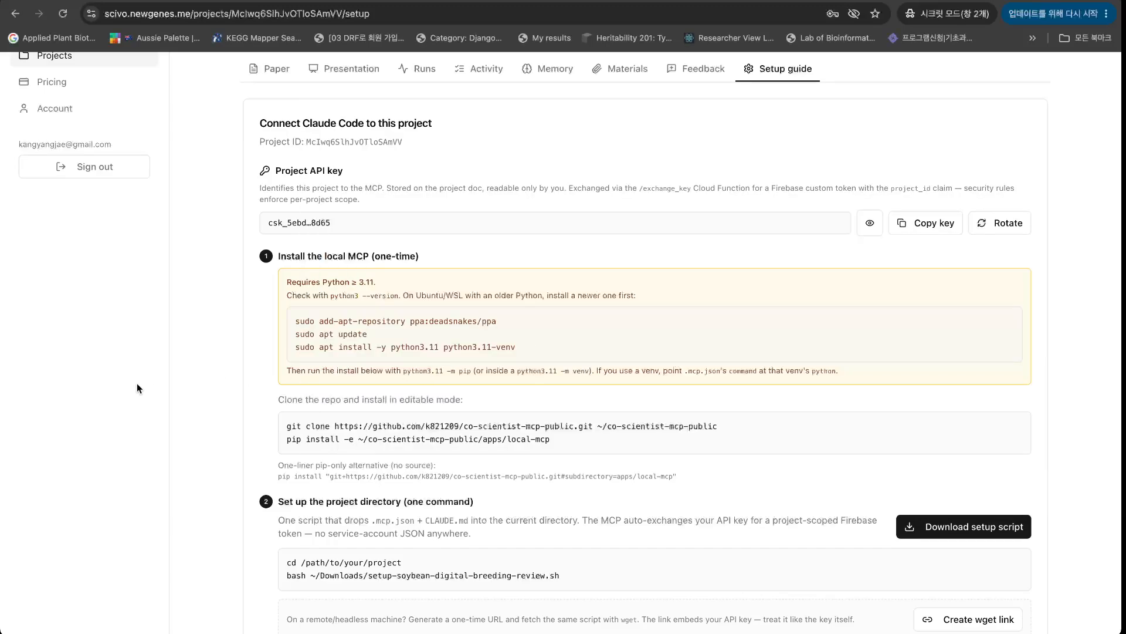
{"action": "scroll", "coordinate": [530, 470], "scroll_direction": "down", "scroll_amount": 3}
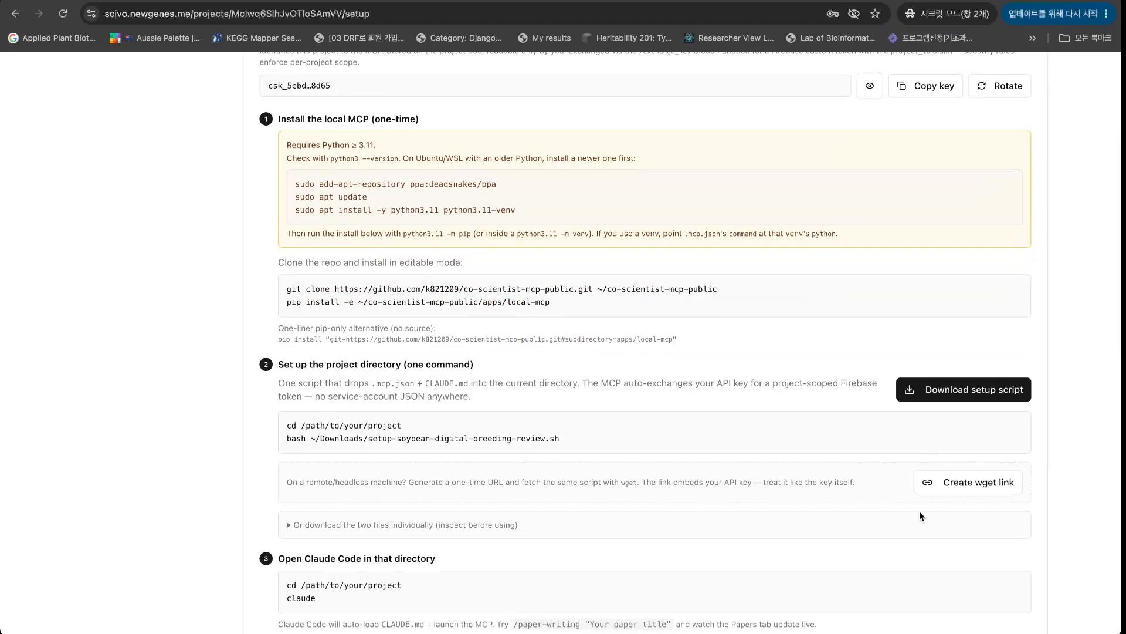
{"action": "left_click", "coordinate": [958, 486]}
{"action": "scroll", "coordinate": [835, 463], "scroll_direction": "down", "scroll_amount": 2}
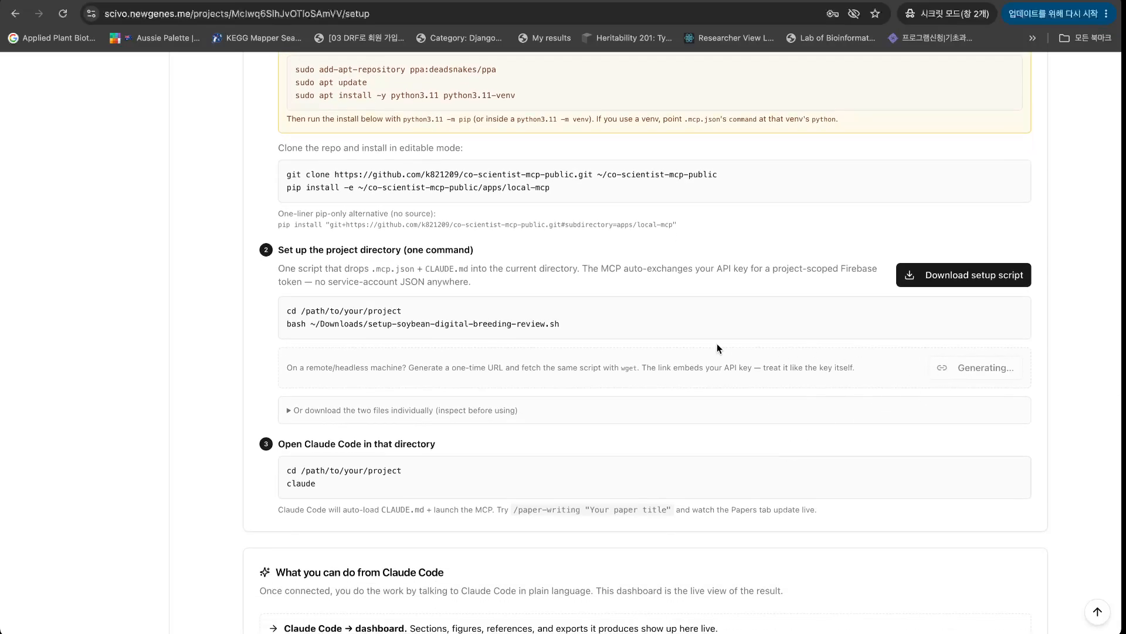
{"action": "scroll", "coordinate": [701, 346], "scroll_direction": "down", "scroll_amount": 1}
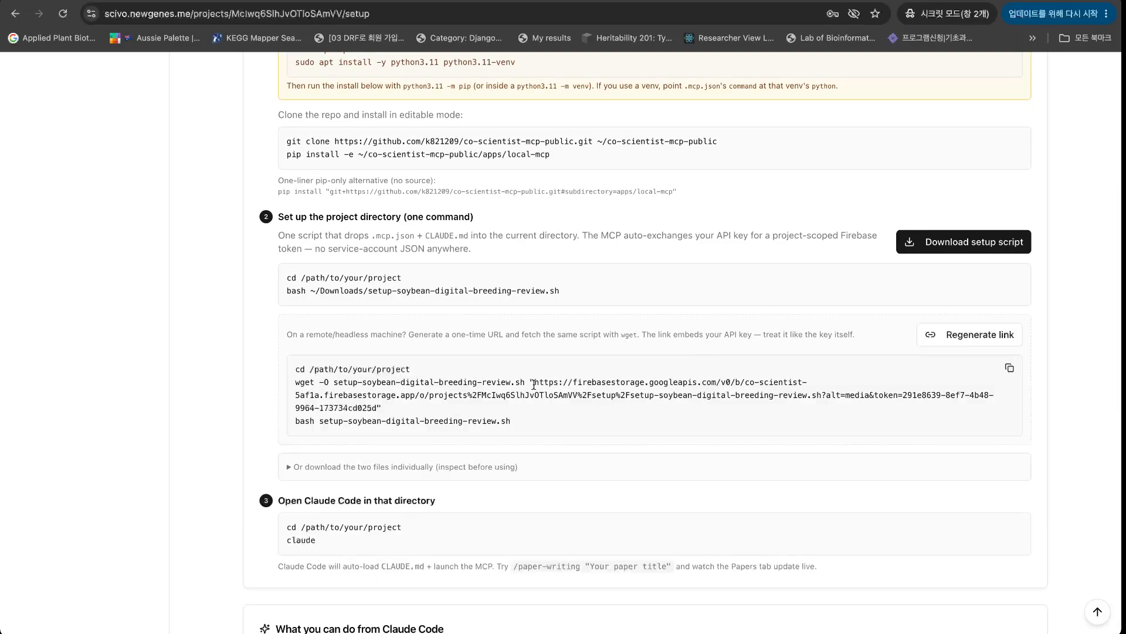
{"action": "left_click_drag", "start_coordinate": [516, 420], "coordinate": [286, 386]}
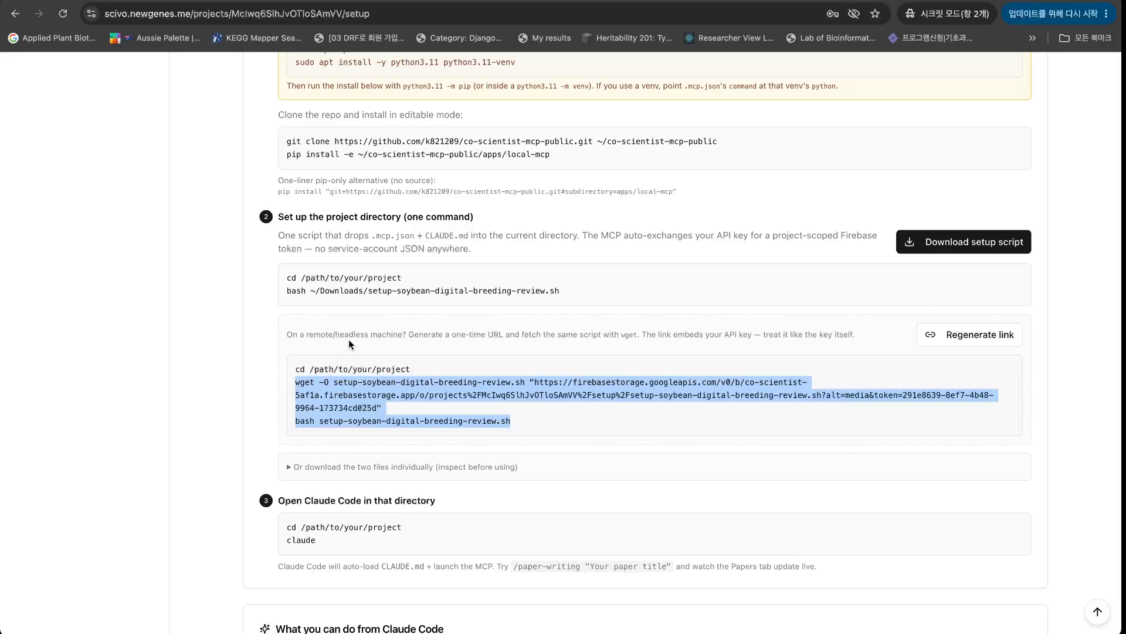
Switch to the terminal, paste the wget command containing the access token, and run it with the bash line for setup-soybean-digital-breeding-review.sh.
{"action": "key", "text": "super+Tab"}
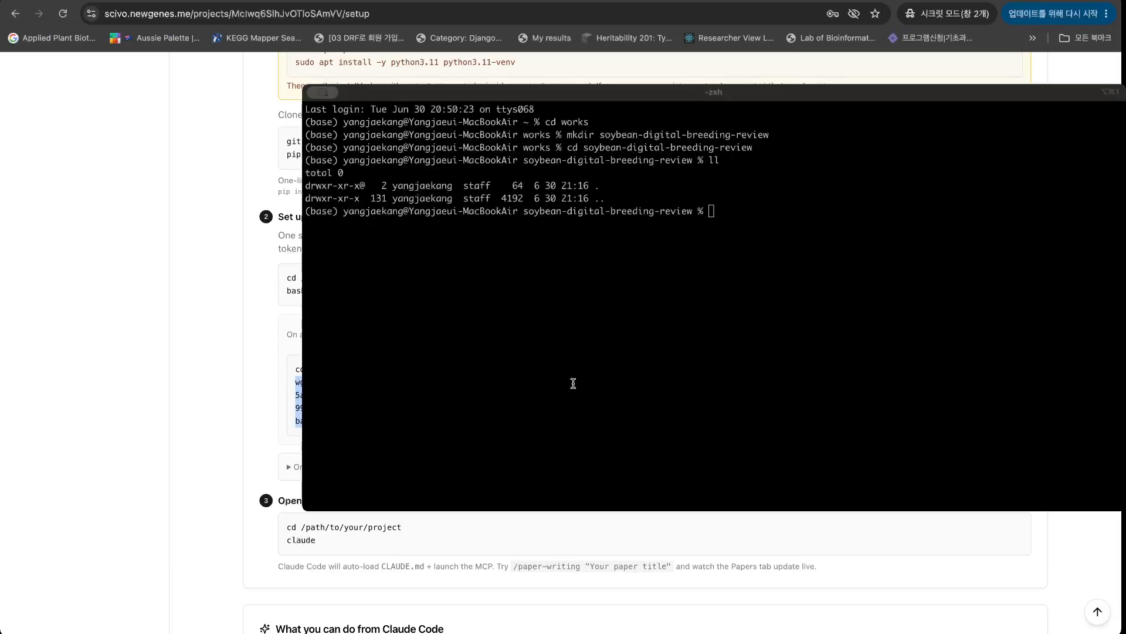
{"action": "left_click", "coordinate": [593, 385]}
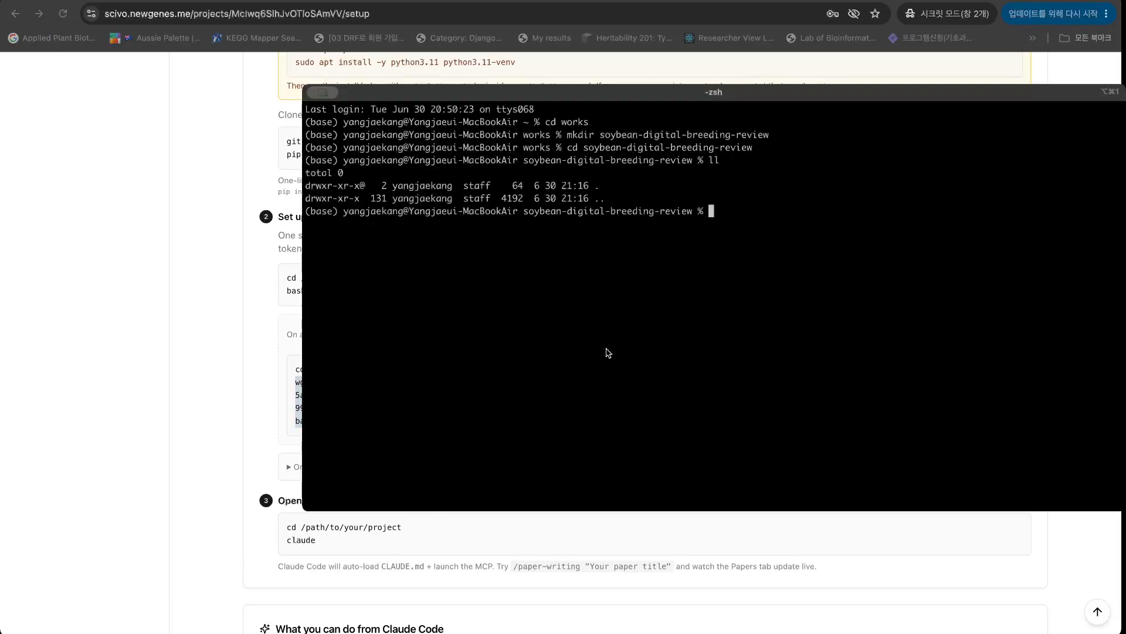
{"action": "key", "text": "super+v"}
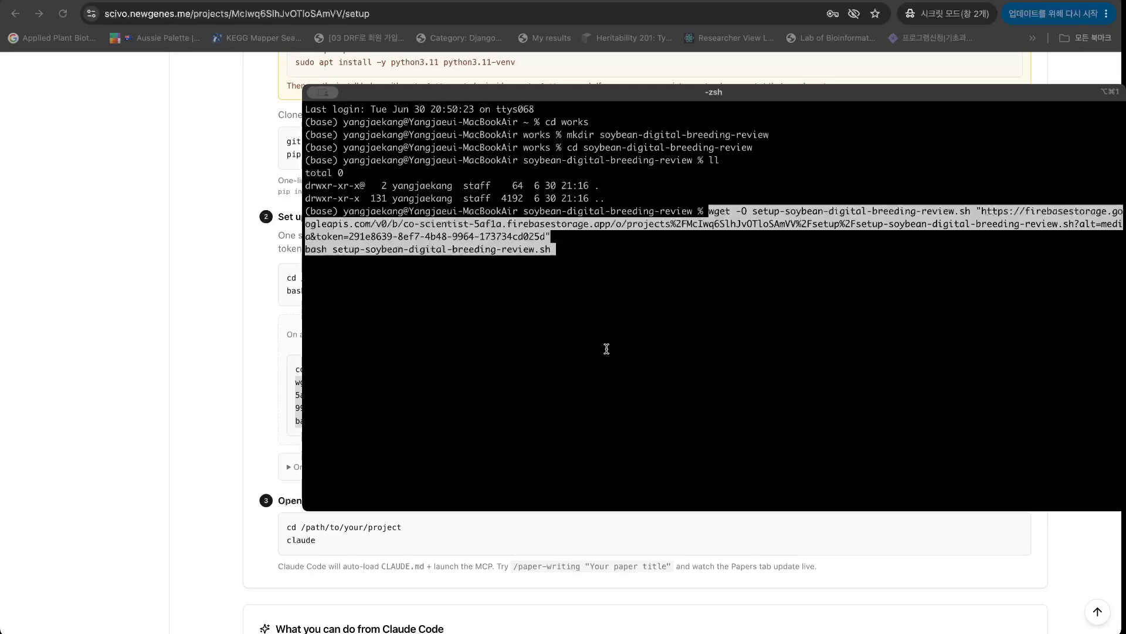
{"action": "key", "text": "Return"}
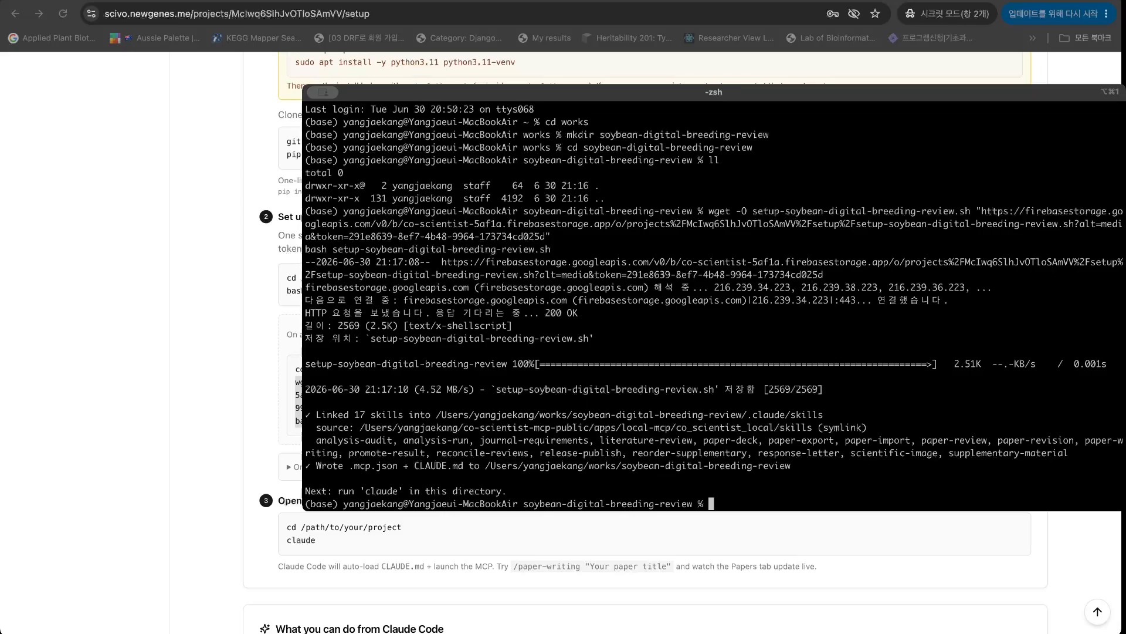
Launch Claude Code with --dangerously-skip-permissions in the project directory and trust the folder.
{"action": "type", "text": "claude --dangerously-skip-permissions"}
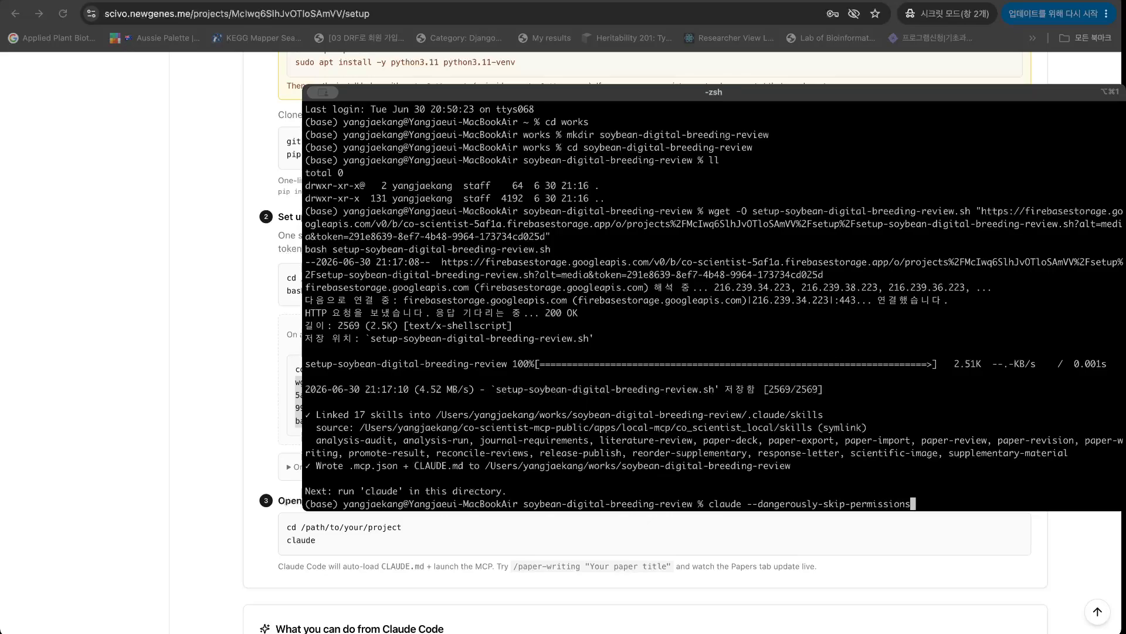
{"action": "key", "text": "Return"}
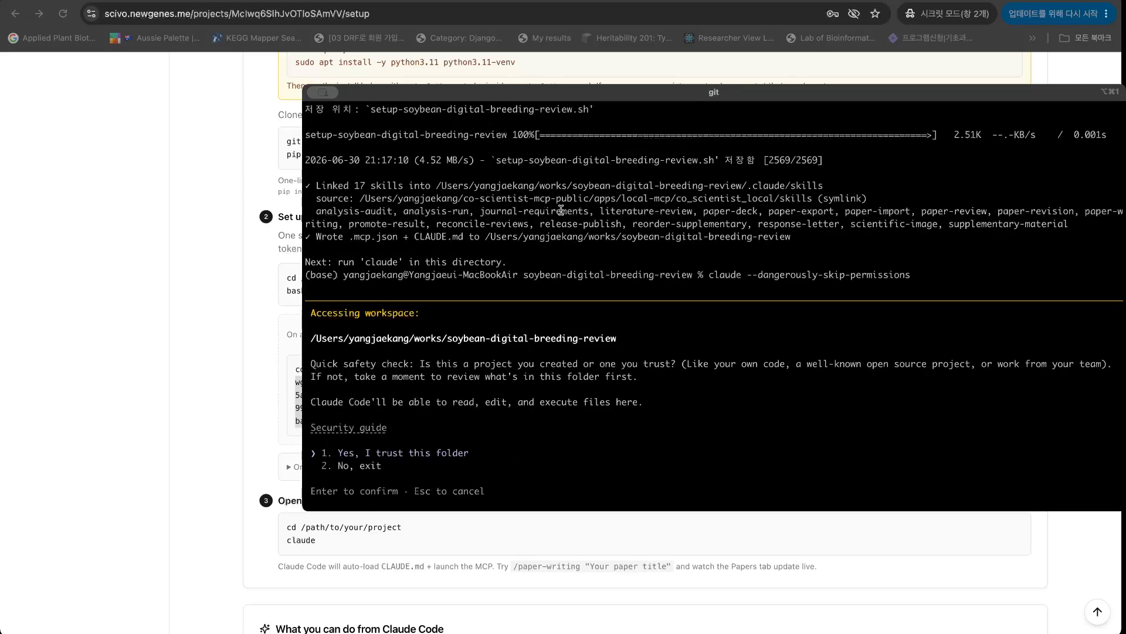
{"action": "key", "text": "Return"}
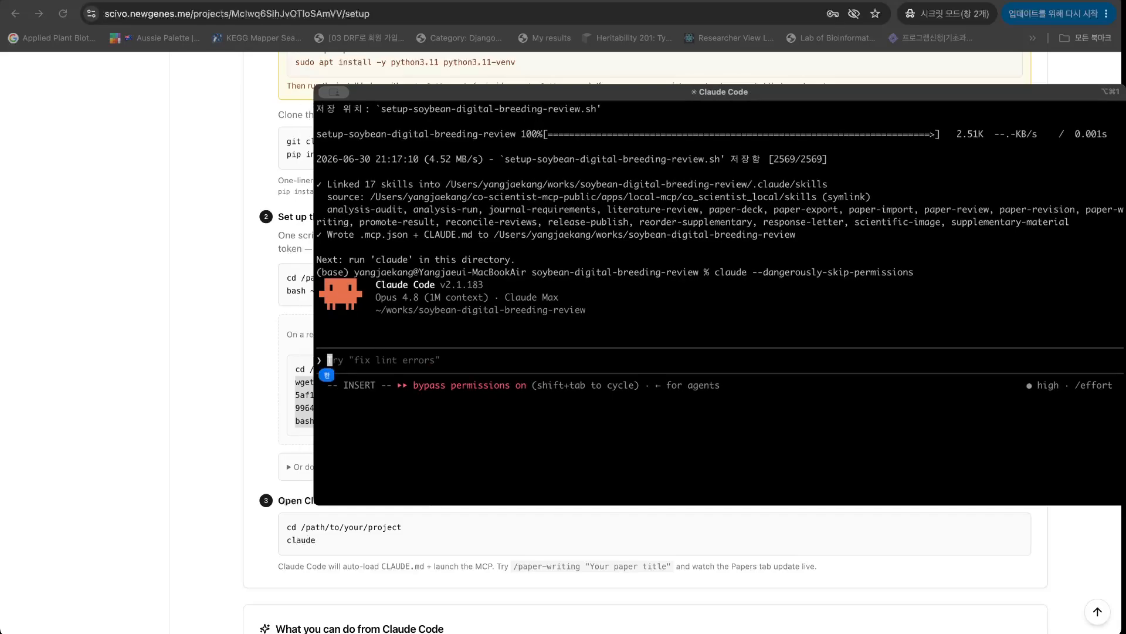
Ask Claude Code to check the project with the prompt "프로젝트 확인".
{"action": "type", "text": "프로젝트 확인"}
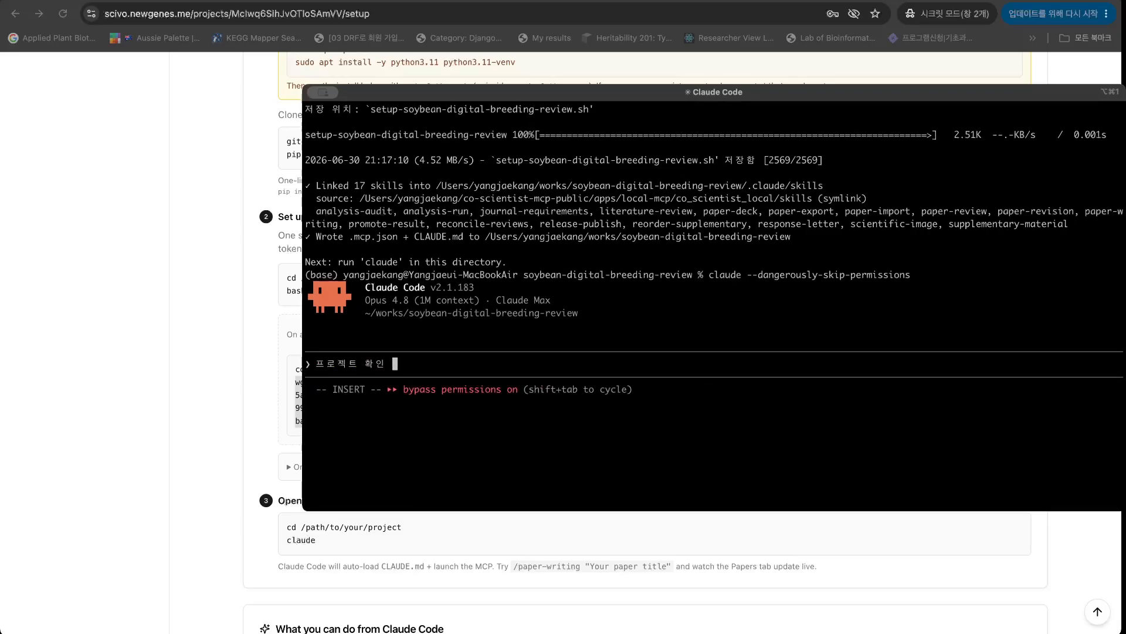
{"action": "key", "text": "Return"}
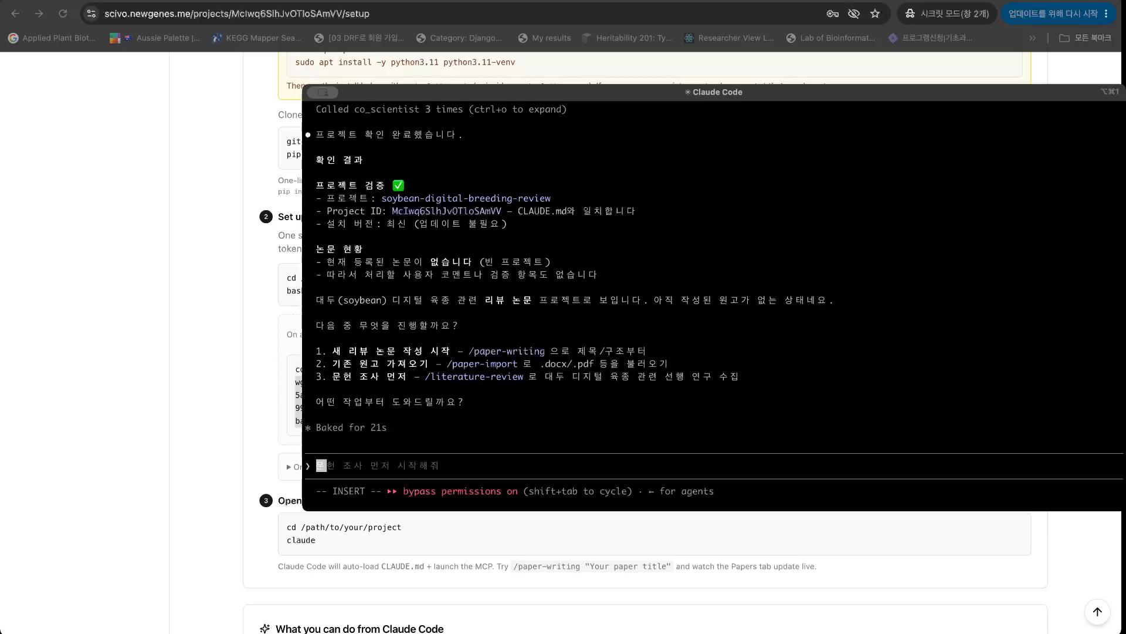
Start the next Claude Code prompt with "일단 콩(soybean)에서 디지털 육종이 얼마나 진전되어 있을까? 해외사례를 중심으로 특히 다국적 종자기업을 중심으로 조사해보자.".
{"action": "type", "text": "일"}
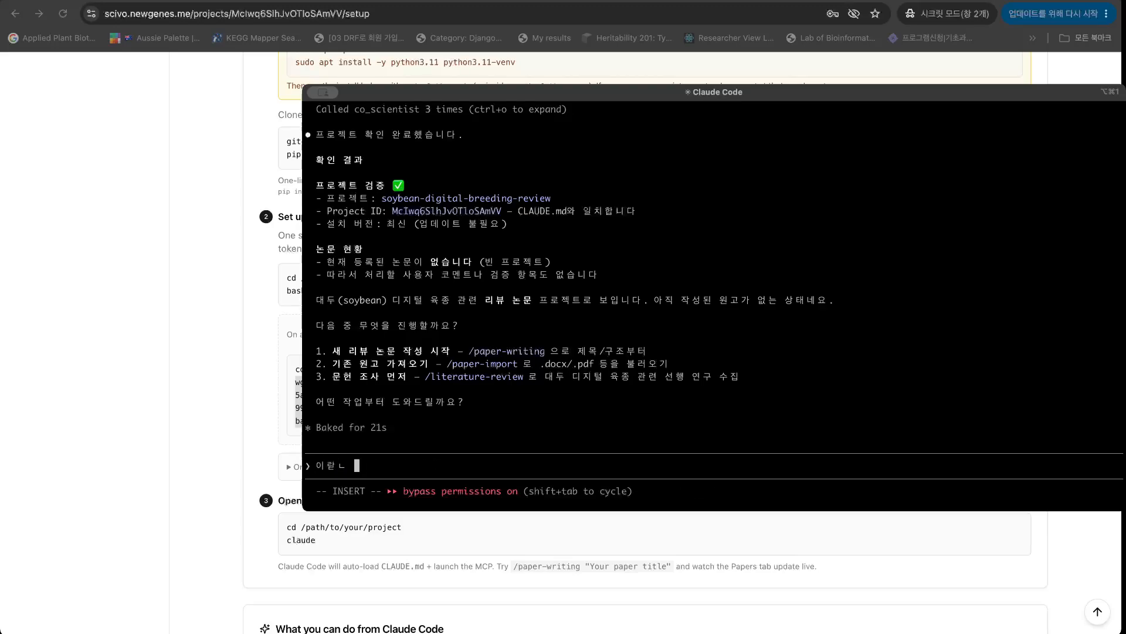
{"action": "type", "text": "다ㄴ 콩("}
{"action": "type", "text": "soybean)"}
{"action": "type", "text": "에서 디지ㅓㅌ"}
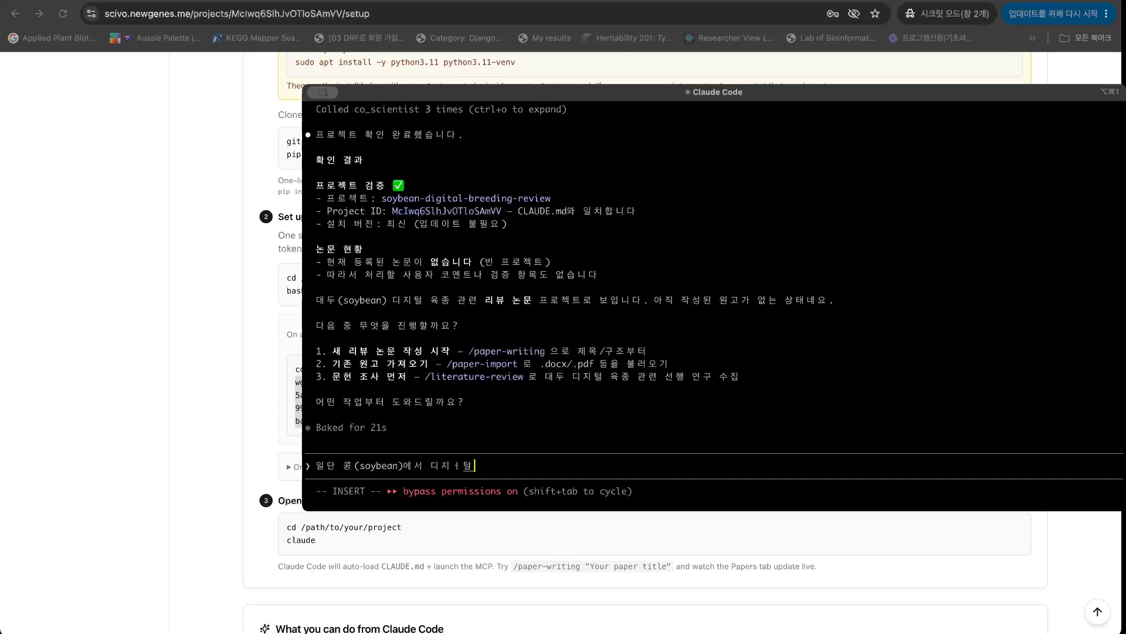
{"action": "key", "text": "BackSpace"}
{"action": "type", "text": "털 육종이 얼마나 진전되어 있을"}
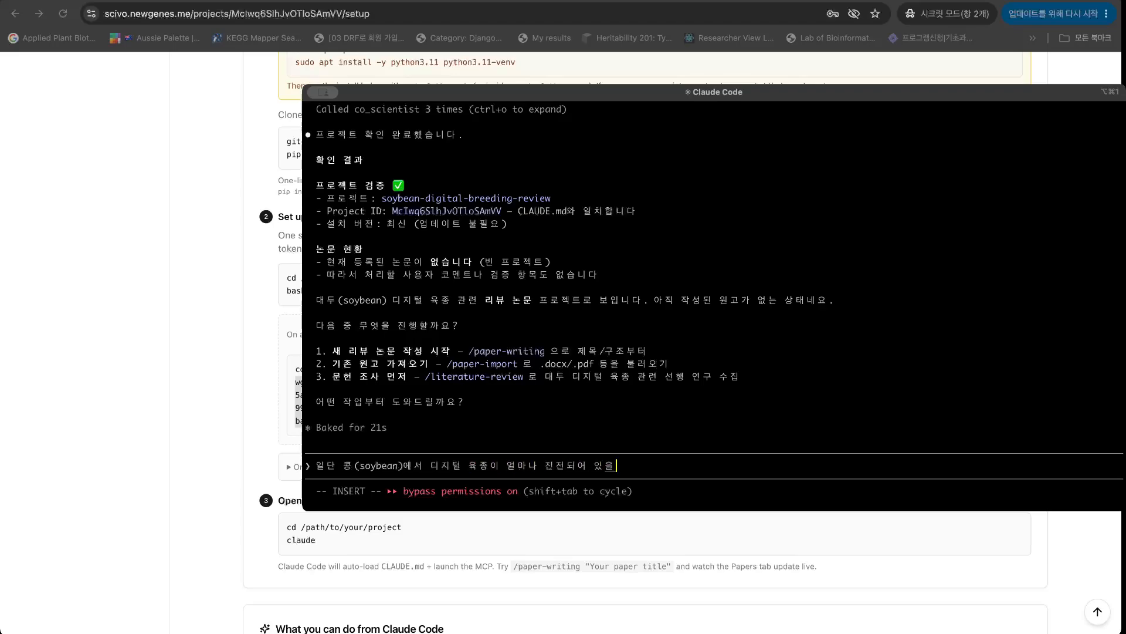
{"action": "type", "text": "까? 해외사례를 중"}
{"action": "type", "text": "심을"}
{"action": "type", "text": "로 특히 "}
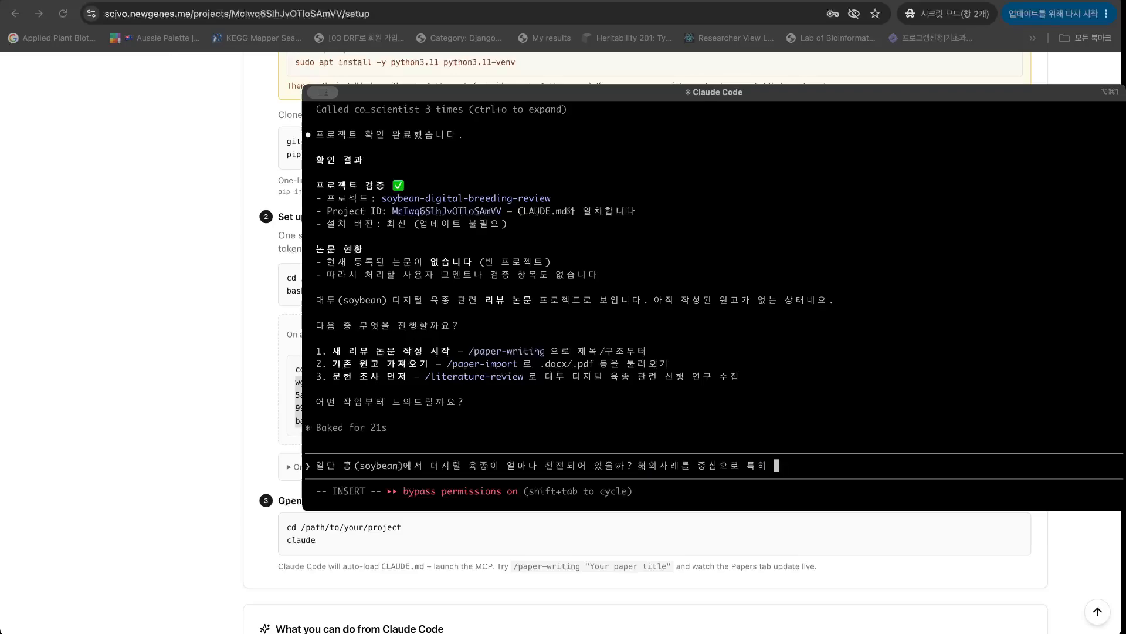
{"action": "type", "text": "다국적 종"}
{"action": "type", "text": "자기업을 중ㅇㅅ"}
{"action": "type", "text": "심ㅇ"}
{"action": "type", "text": "으로 "}
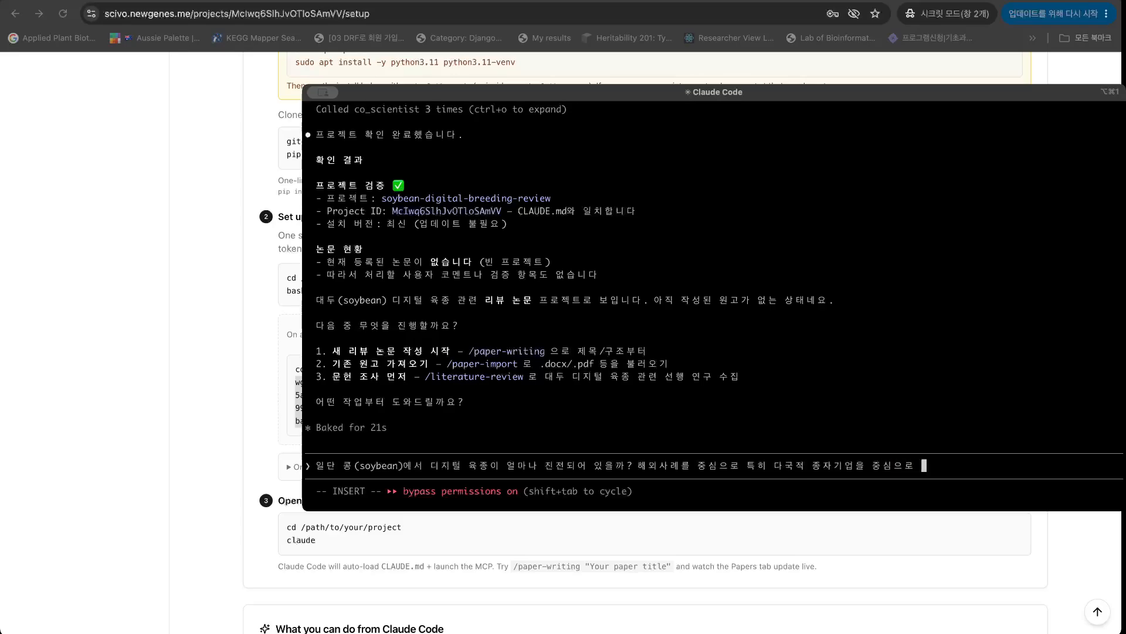
{"action": "type", "text": "조사해보자. 그리고"}
Finish and submit the prompt with "그리고 체계적인 고찰을 통해서 리뷰 논문으로 만들어보자. 인공지능과, 유전체, 표현체 등이 어떻게 유기적으로 발달하고 있는지를 중심으로 만들어보자.".
{"action": "type", "text": "체계적인 고찰을 통해서 "}
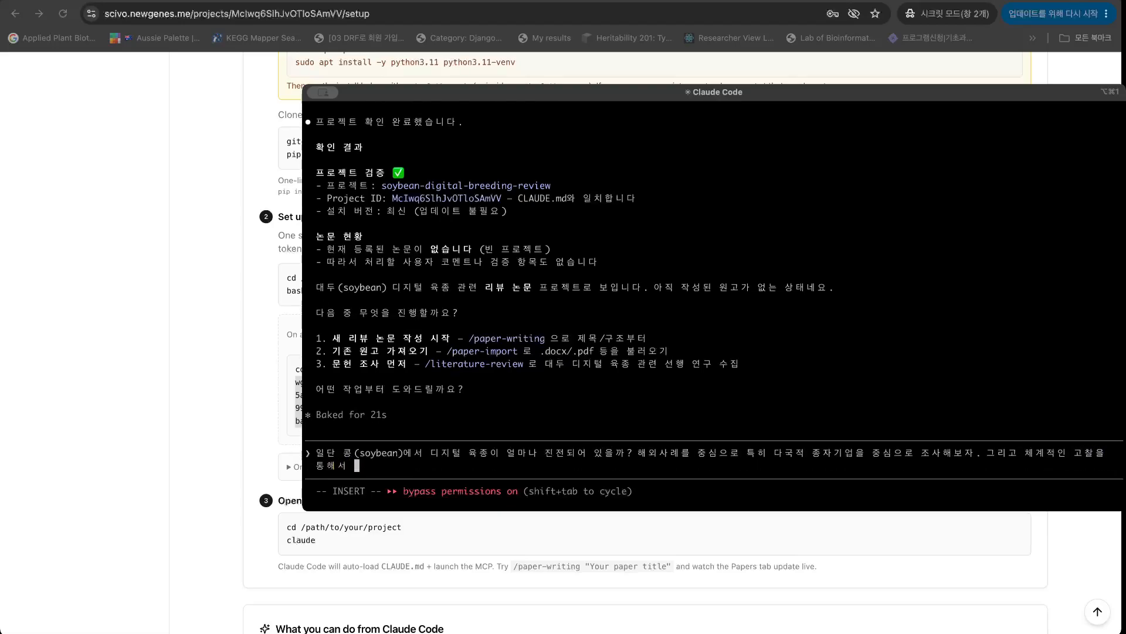
{"action": "type", "text": "리뷰 논문으로 만들어보자."}
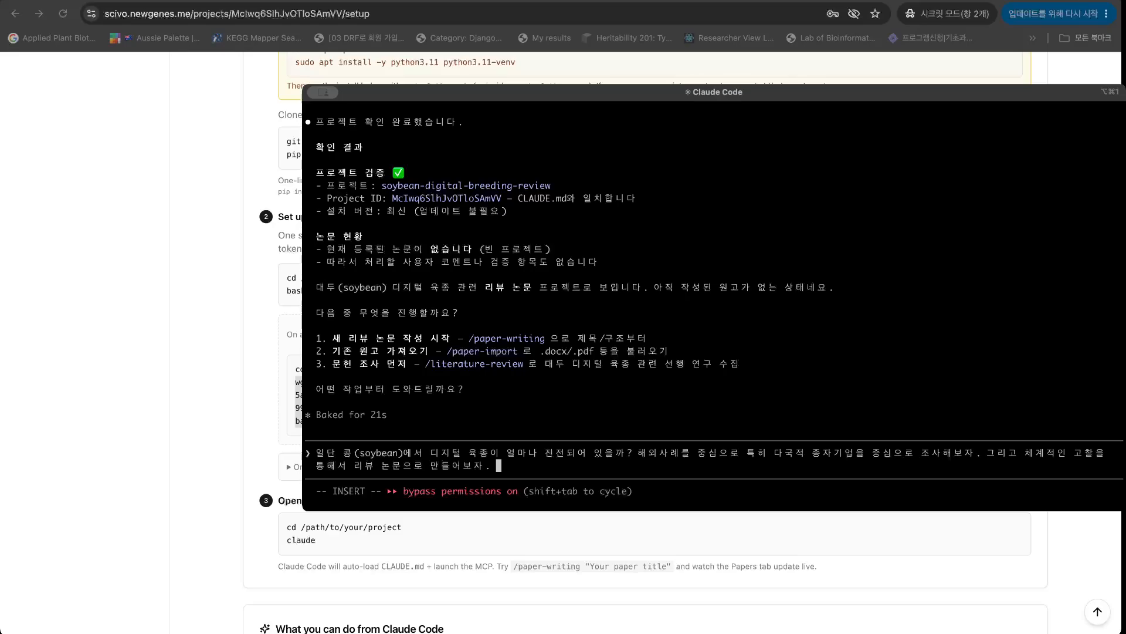
{"action": "type", "text": "인공지능고"}
{"action": "type", "text": "과, 유전체, "}
{"action": "type", "text": "표현체 등이 "}
{"action": "type", "text": "어떻게 유기"}
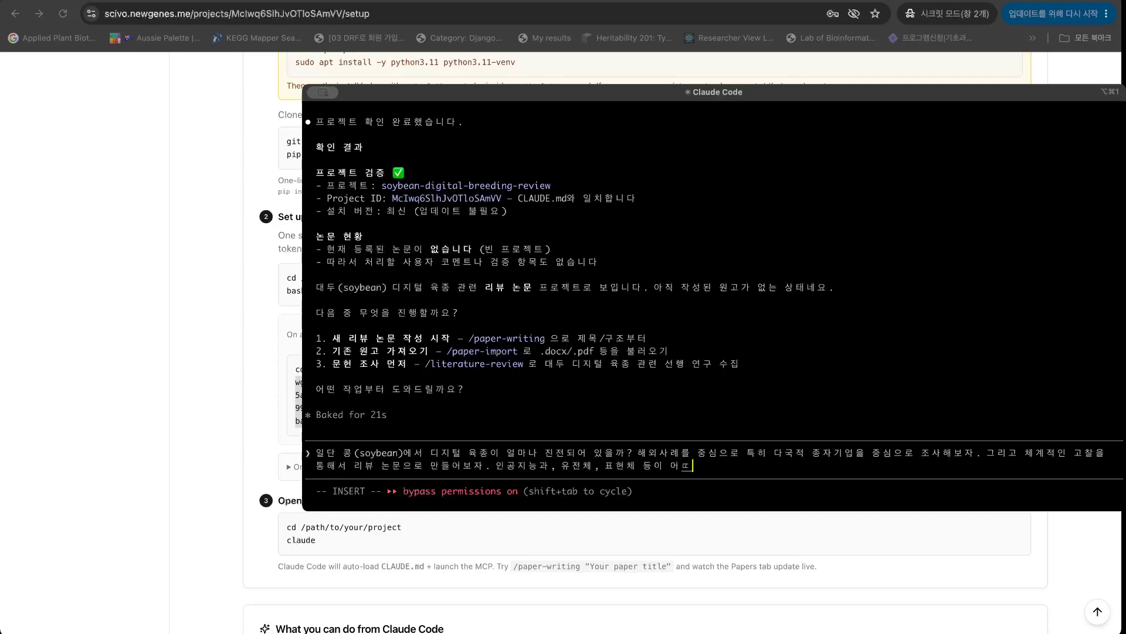
{"action": "type", "text": "적으로 발달하고 있는"}
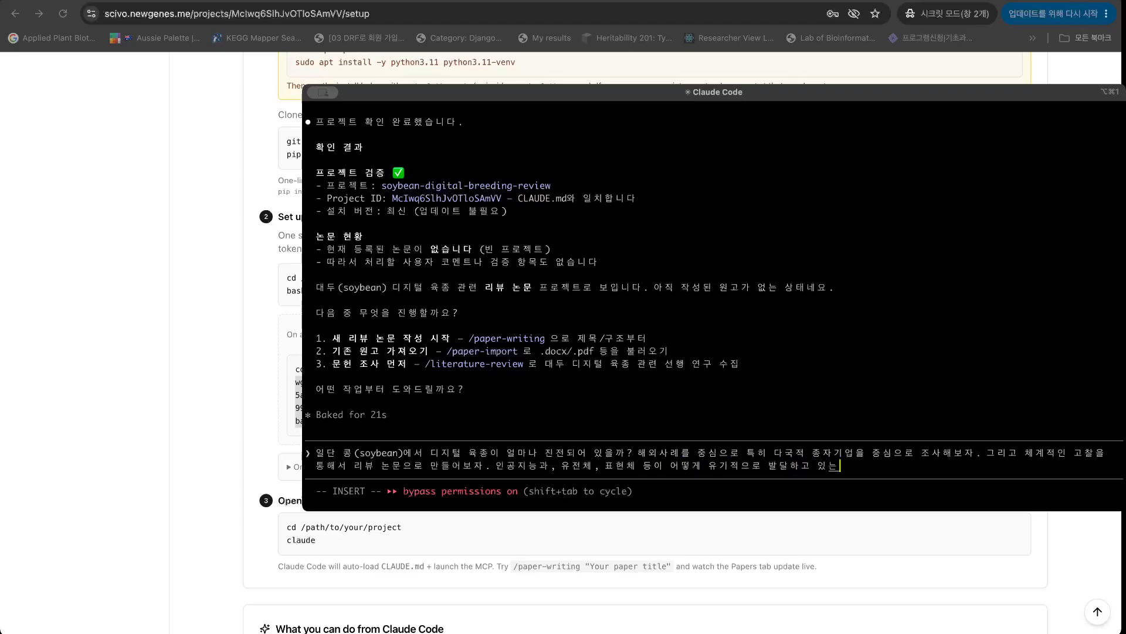
{"action": "type", "text": "지를 중심으로 만들어보자."}
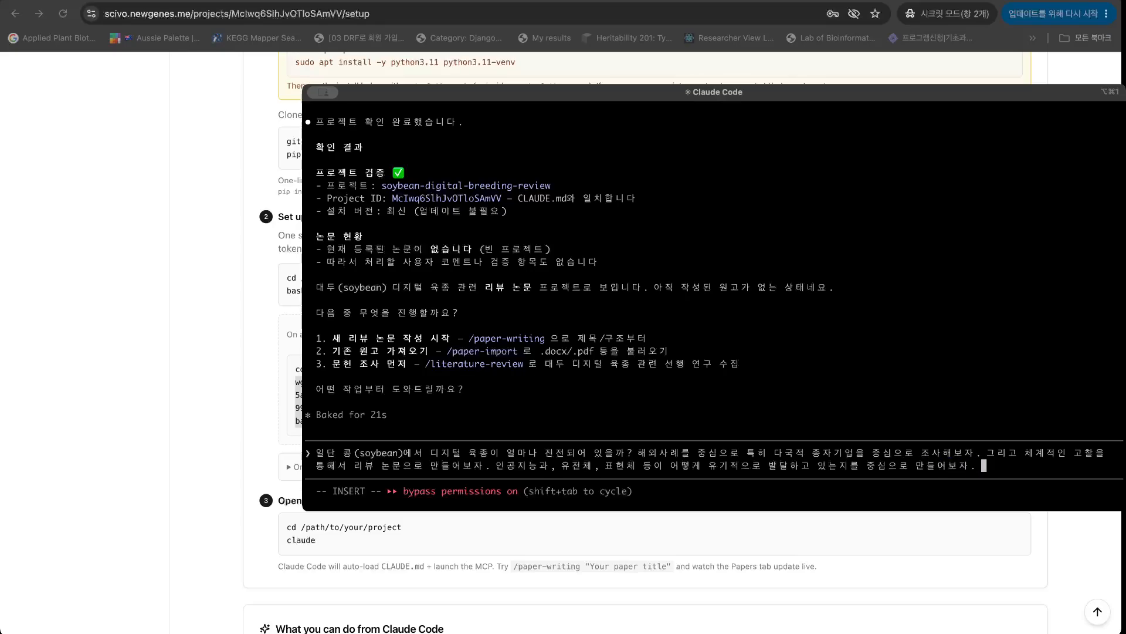
{"action": "key", "text": "Return"}
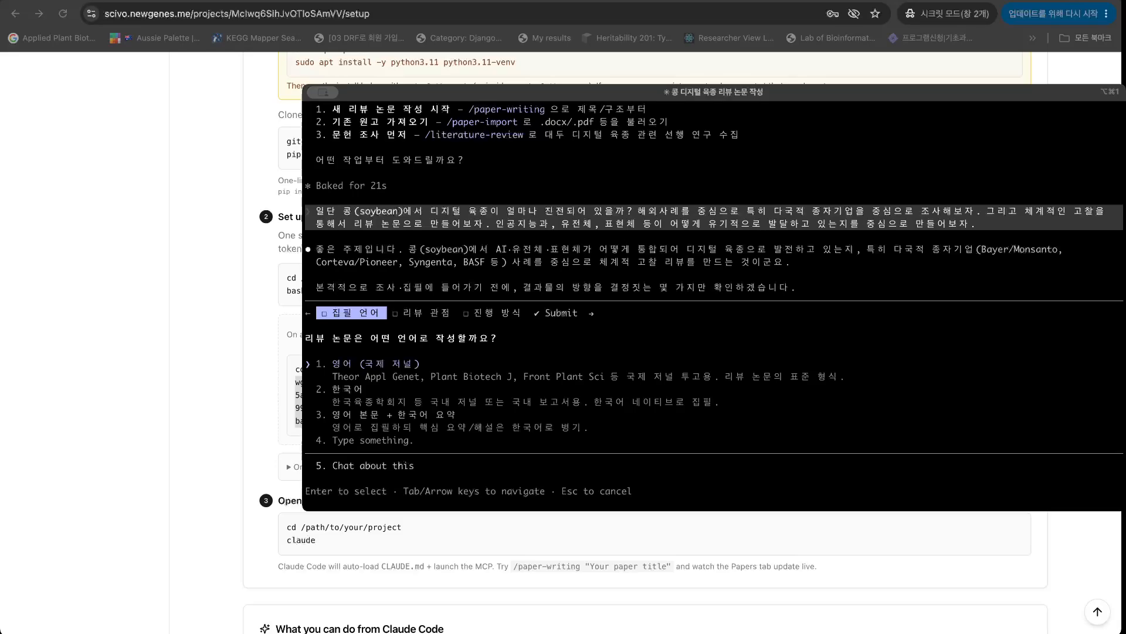
Answer the review questions with 영어 (국제 저널), 기술 통합 (AI×유전체×표현체) and 심층 조사 먼저 (권장), and submit the answers.
{"action": "key", "text": "Return"}
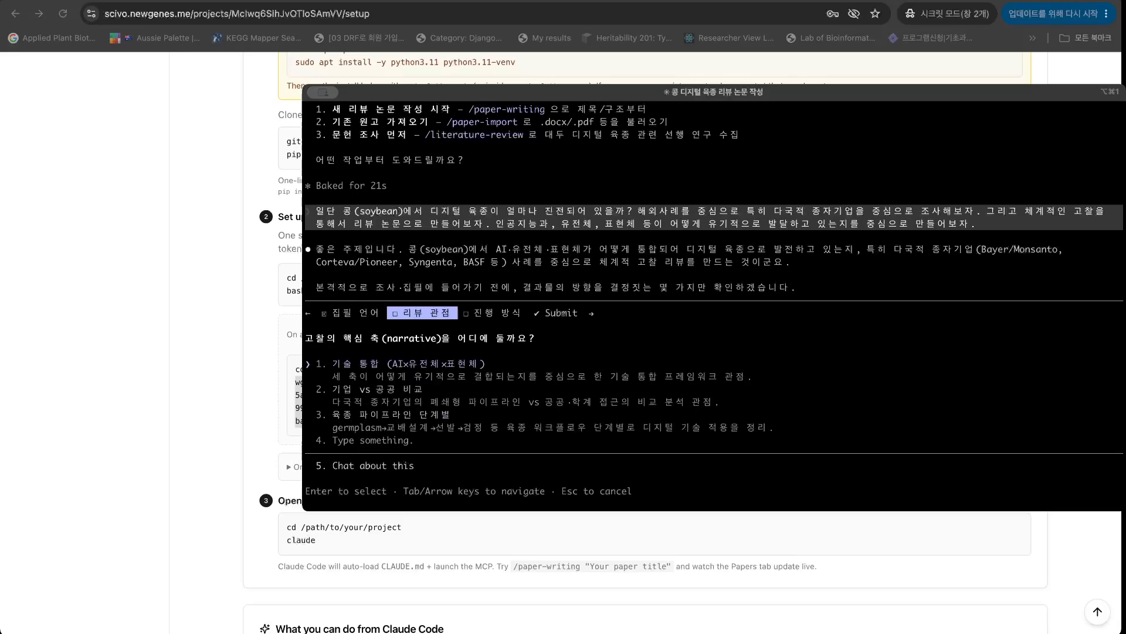
{"action": "key", "text": "Return"}
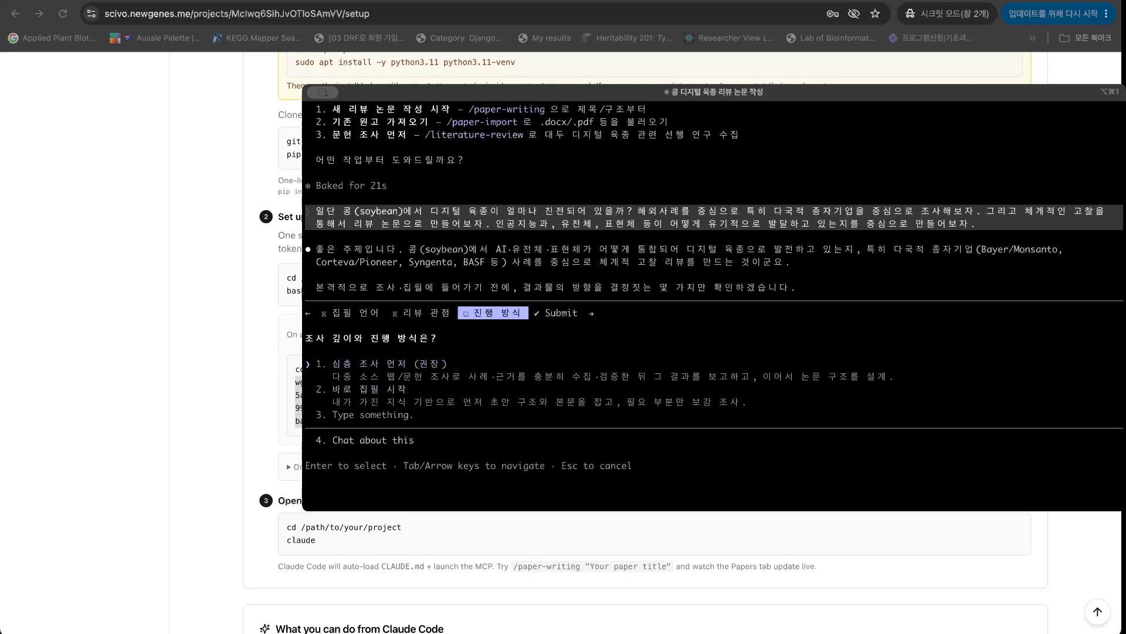
{"action": "key", "text": "Return"}
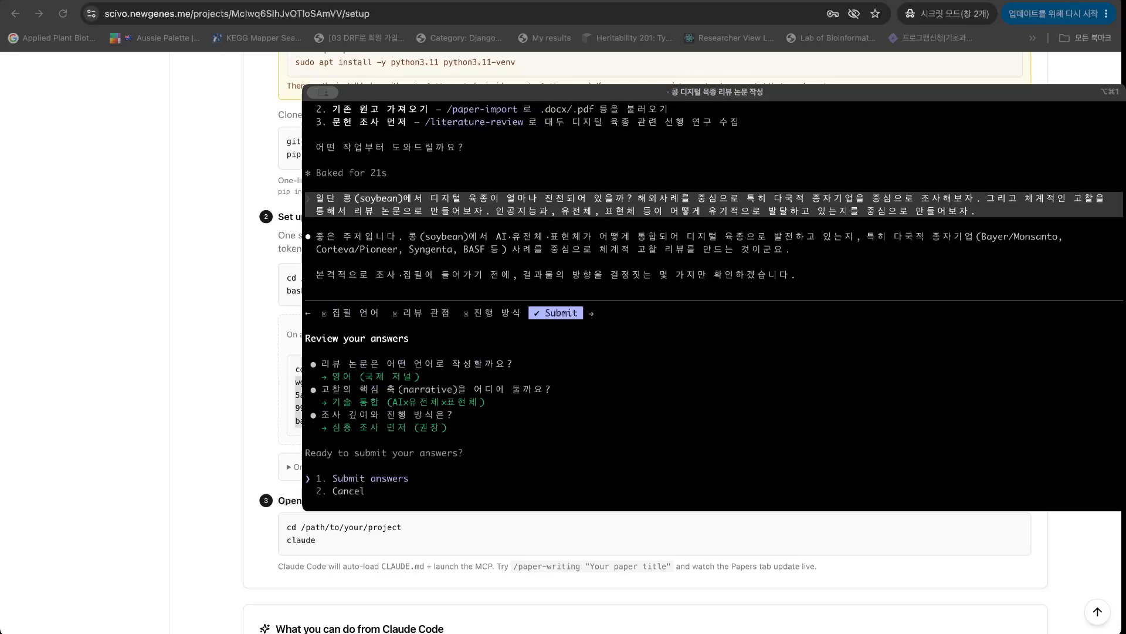
{"action": "key", "text": "Return"}
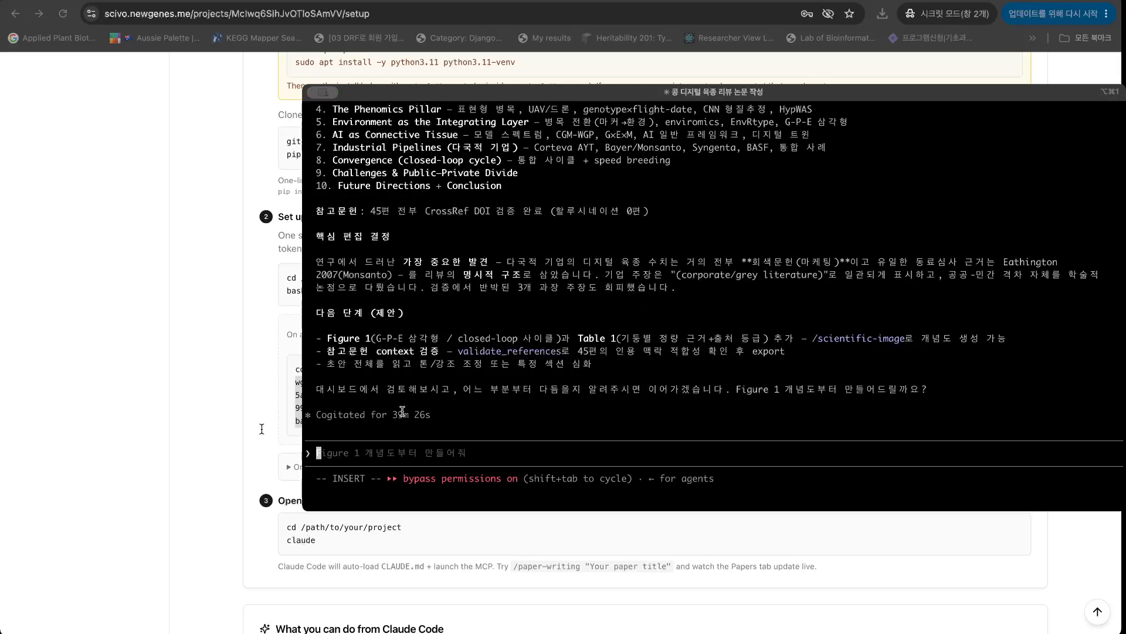
Examine Claude Code's writing log and final summary of the review draft, including its sections, references and suggested next steps.
{"action": "scroll", "coordinate": [525, 294], "scroll_direction": "up", "scroll_amount": 3}
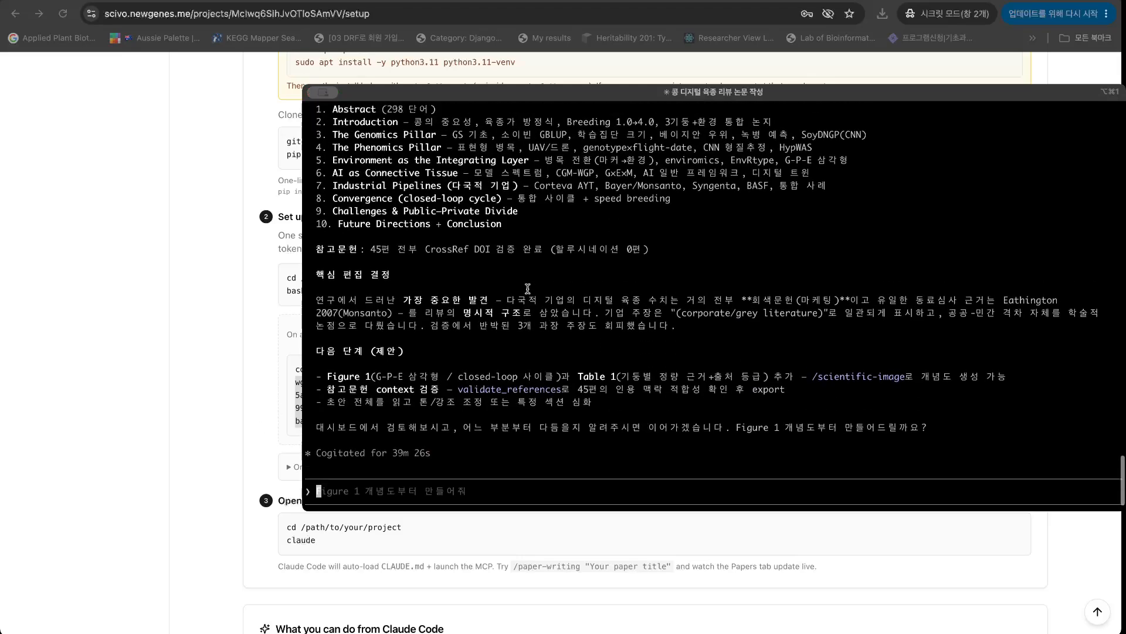
{"action": "scroll", "coordinate": [528, 289], "scroll_direction": "up", "scroll_amount": 10}
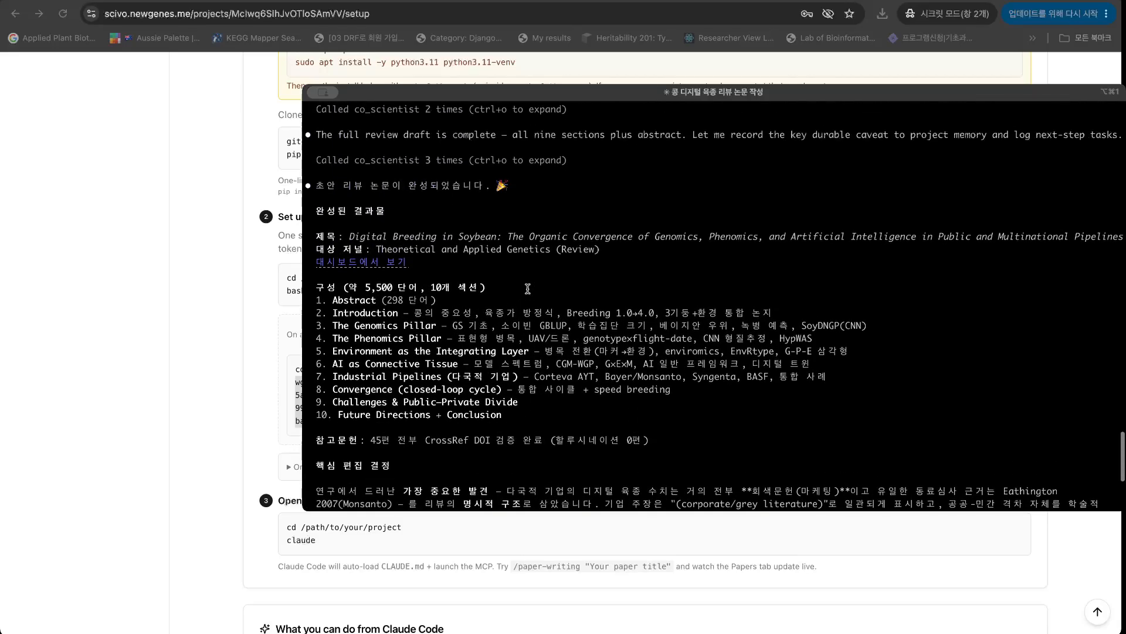
{"action": "scroll", "coordinate": [527, 289], "scroll_direction": "up", "scroll_amount": 10}
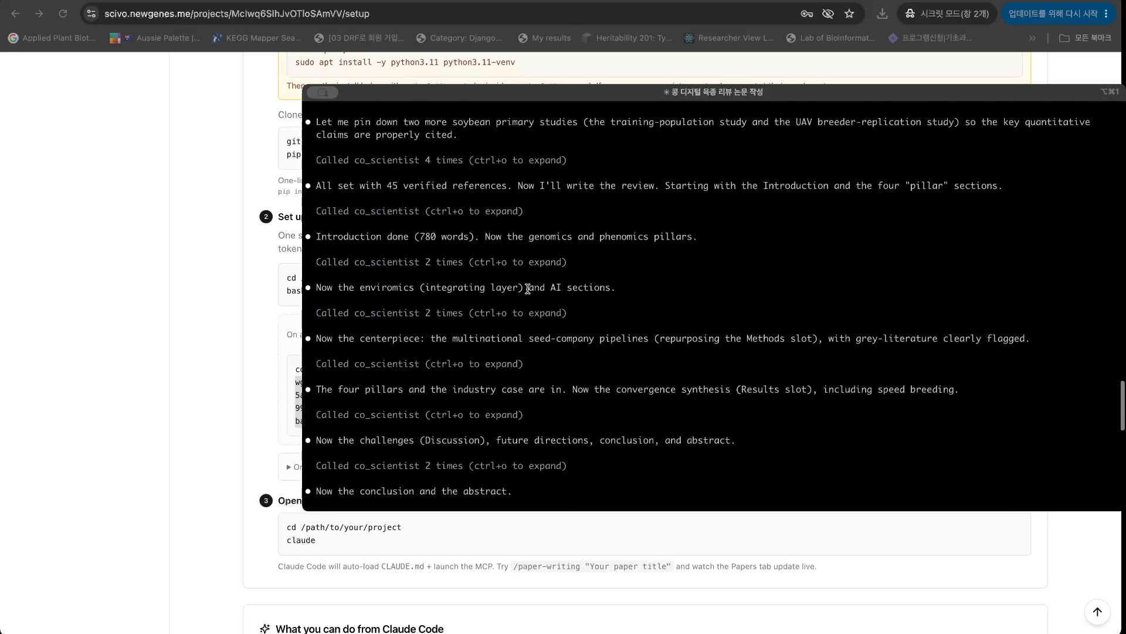
{"action": "scroll", "coordinate": [527, 289], "scroll_direction": "up", "scroll_amount": 5}
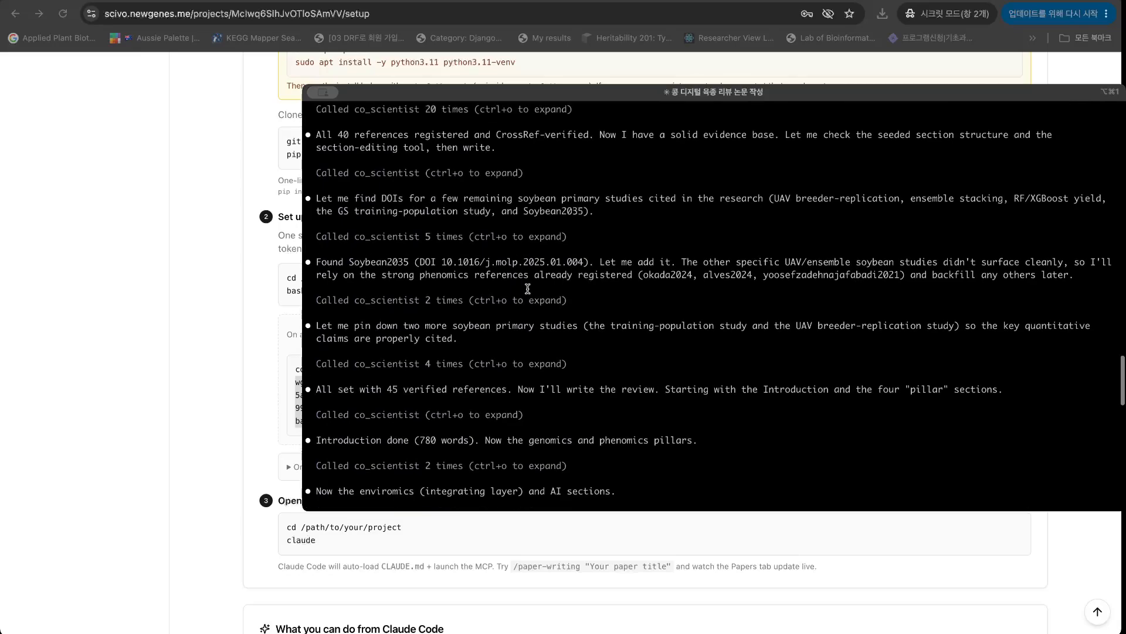
{"action": "scroll", "coordinate": [527, 288], "scroll_direction": "up", "scroll_amount": 3}
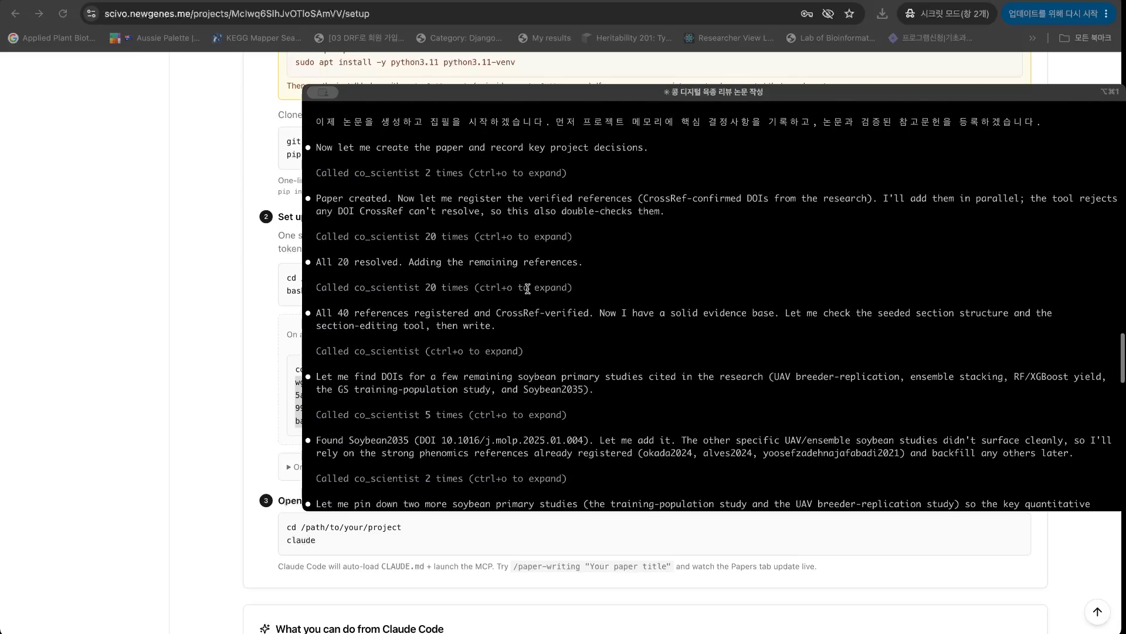
{"action": "scroll", "coordinate": [527, 289], "scroll_direction": "down", "scroll_amount": 5}
{"action": "scroll", "coordinate": [527, 289], "scroll_direction": "down", "scroll_amount": 10}
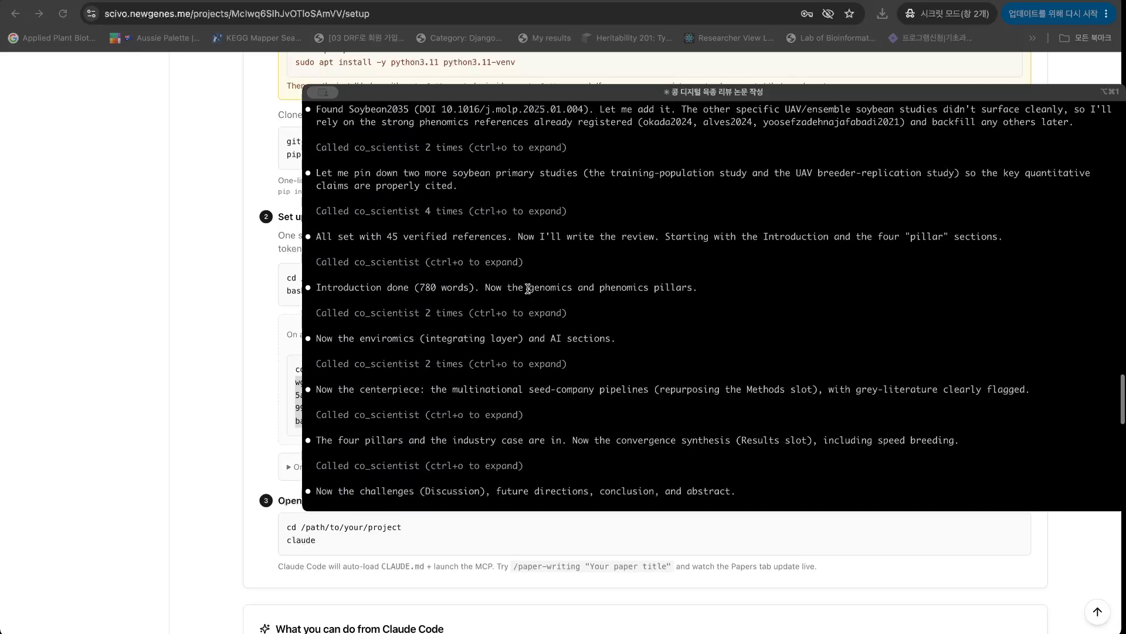
{"action": "scroll", "coordinate": [527, 288], "scroll_direction": "down", "scroll_amount": 5}
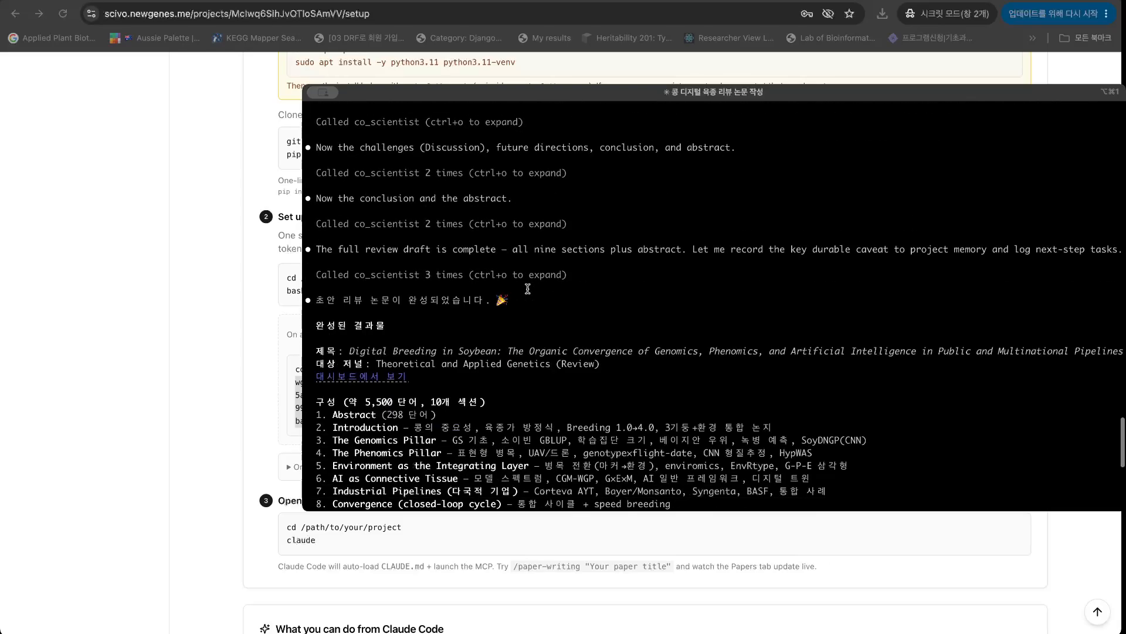
{"action": "scroll", "coordinate": [528, 288], "scroll_direction": "down", "scroll_amount": 7}
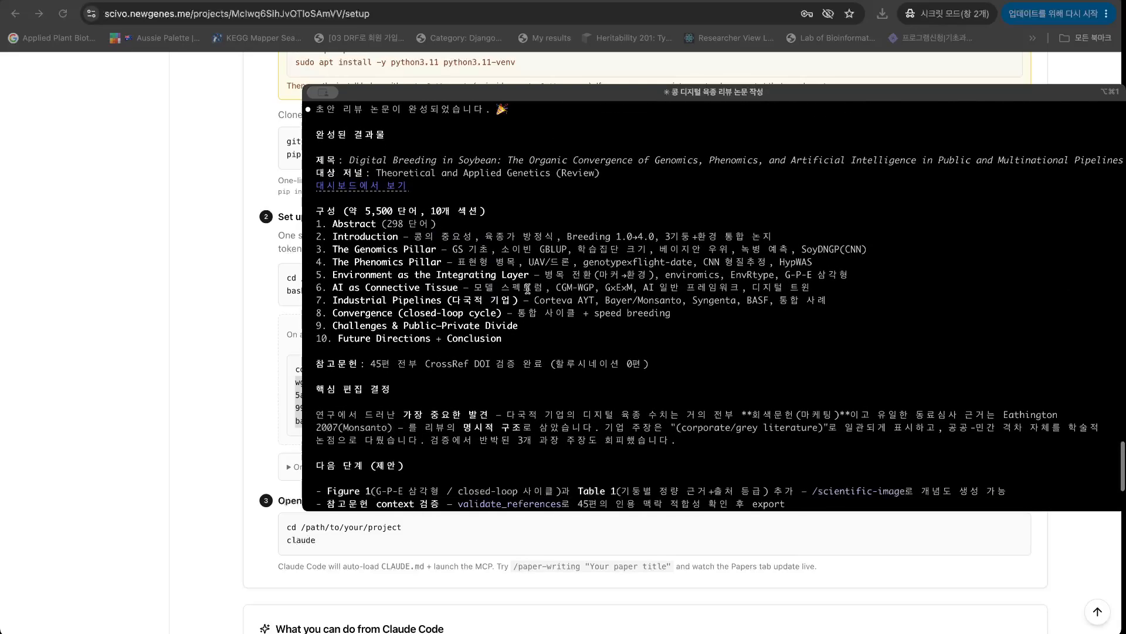
{"action": "scroll", "coordinate": [527, 288], "scroll_direction": "down", "scroll_amount": 3}
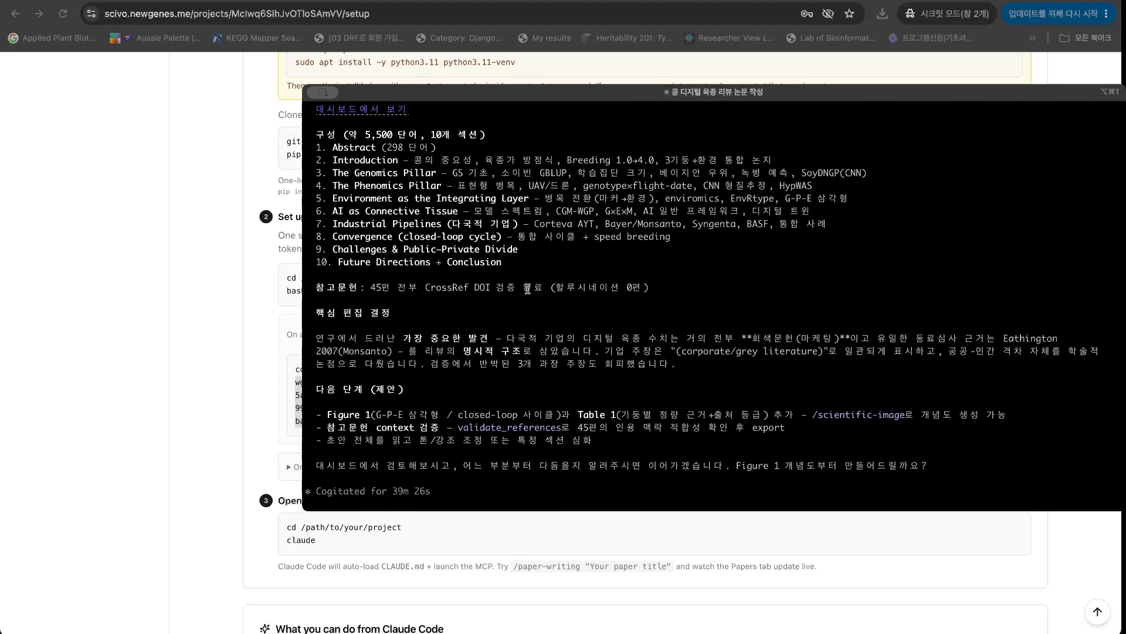
{"action": "scroll", "coordinate": [527, 289], "scroll_direction": "down", "scroll_amount": 2}
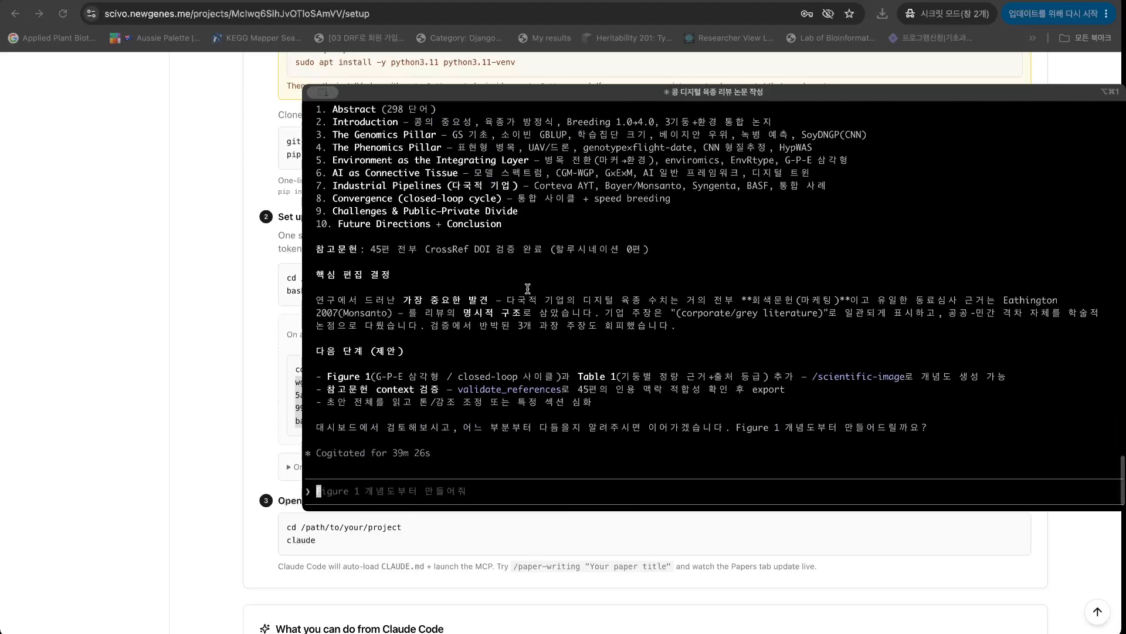
{"action": "scroll", "coordinate": [528, 289], "scroll_direction": "down", "scroll_amount": 2}
{"action": "scroll", "coordinate": [527, 288], "scroll_direction": "up", "scroll_amount": 2}
Switch to the browser, open the project's Digital Breeding in Soybean paper and review its Abstract and Introduction.
{"action": "left_click", "coordinate": [197, 544]}
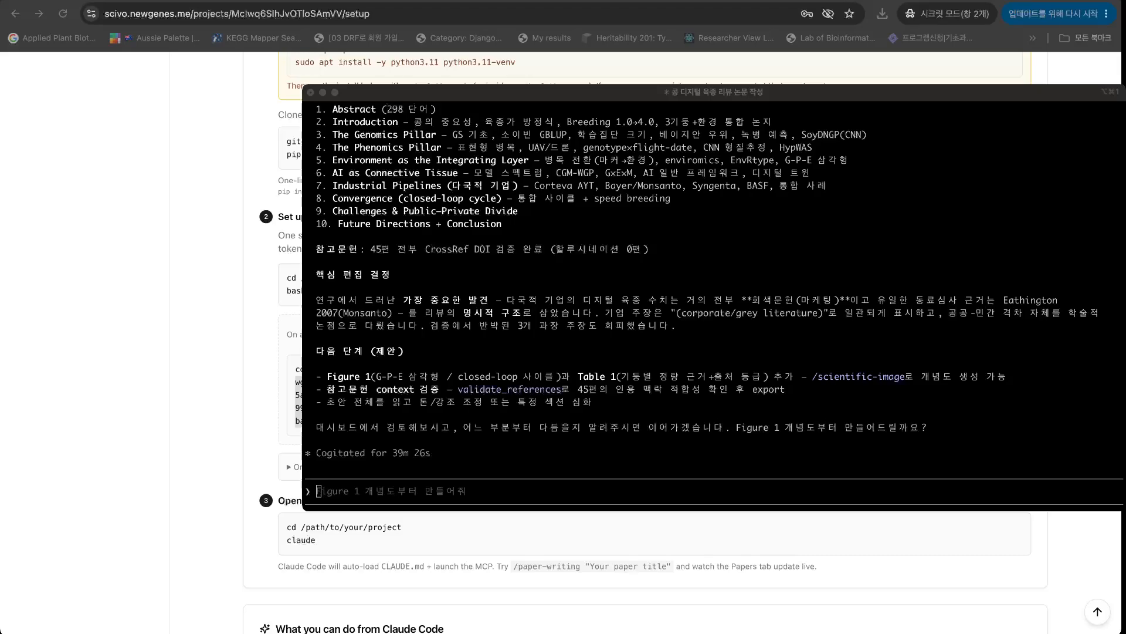
{"action": "key", "text": "super+Tab"}
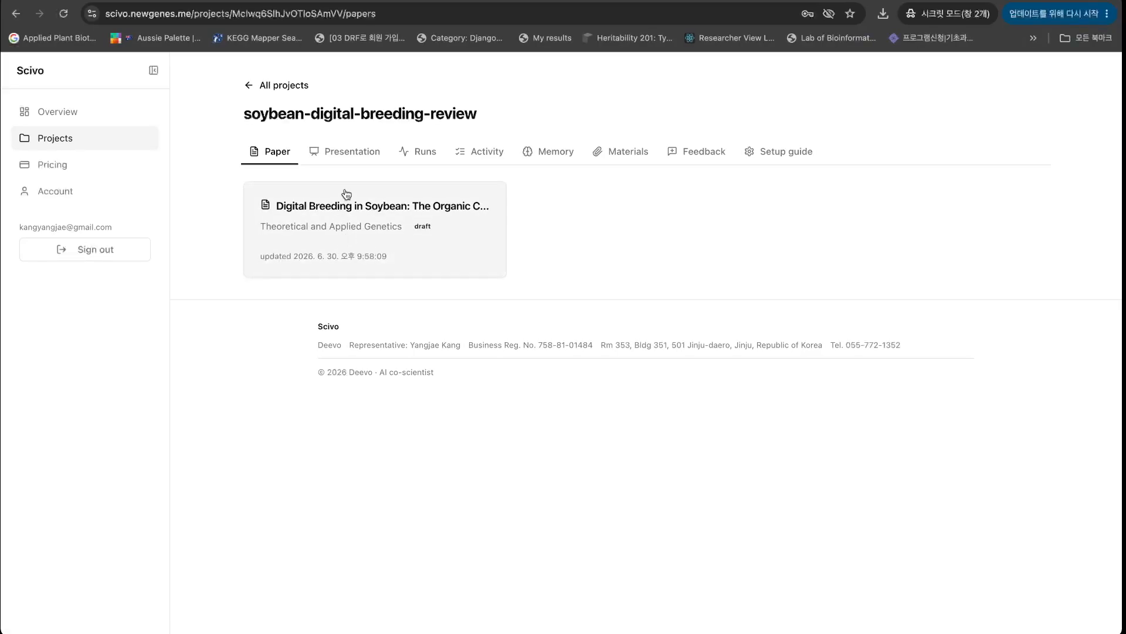
{"action": "left_click", "coordinate": [347, 210]}
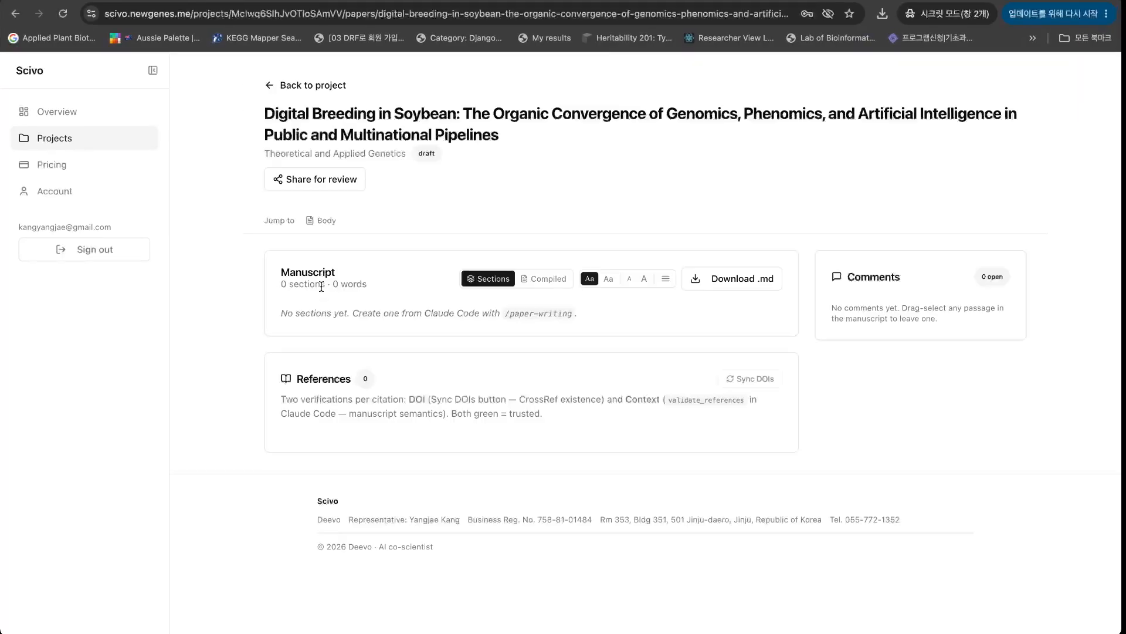
{"action": "scroll", "coordinate": [276, 389], "scroll_direction": "down", "scroll_amount": 3}
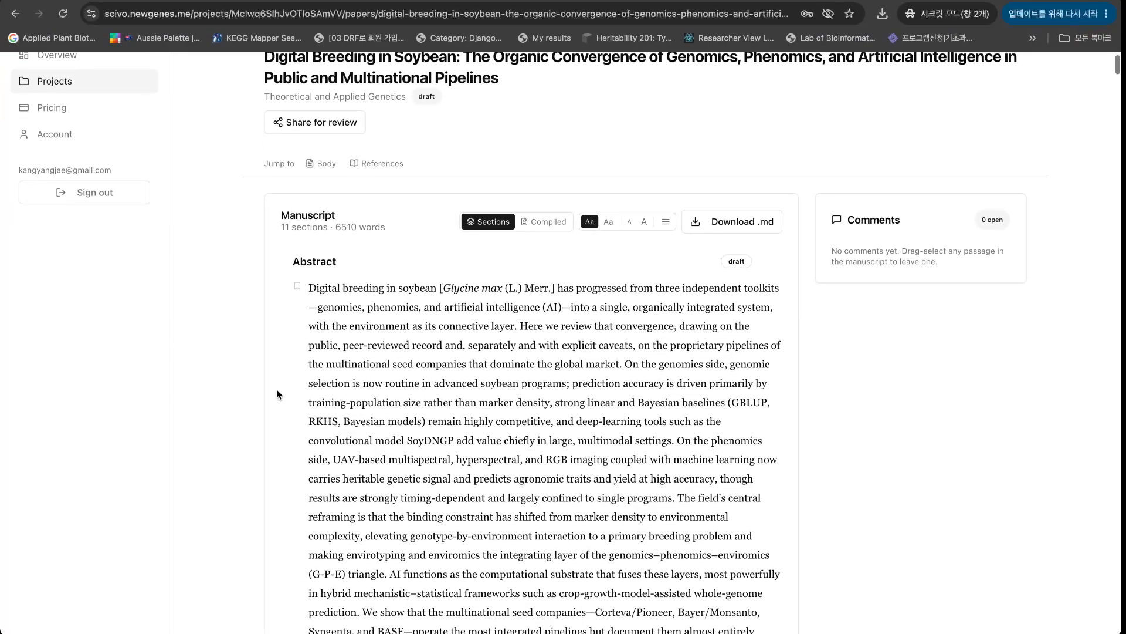
{"action": "scroll", "coordinate": [276, 389], "scroll_direction": "down", "scroll_amount": 10}
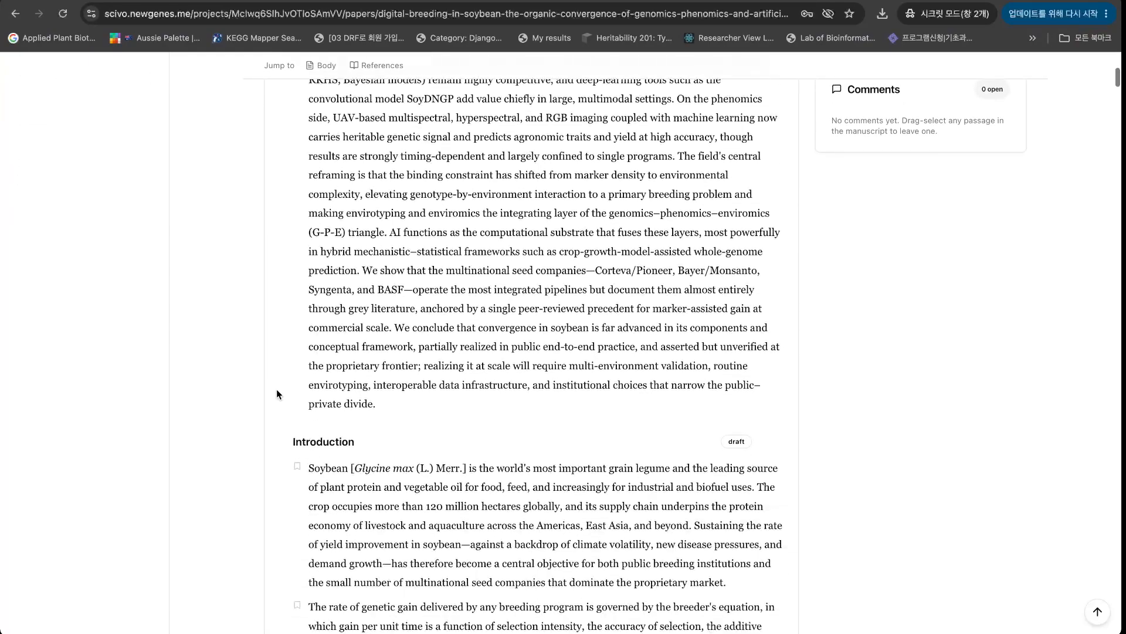
{"action": "scroll", "coordinate": [277, 389], "scroll_direction": "down", "scroll_amount": 12}
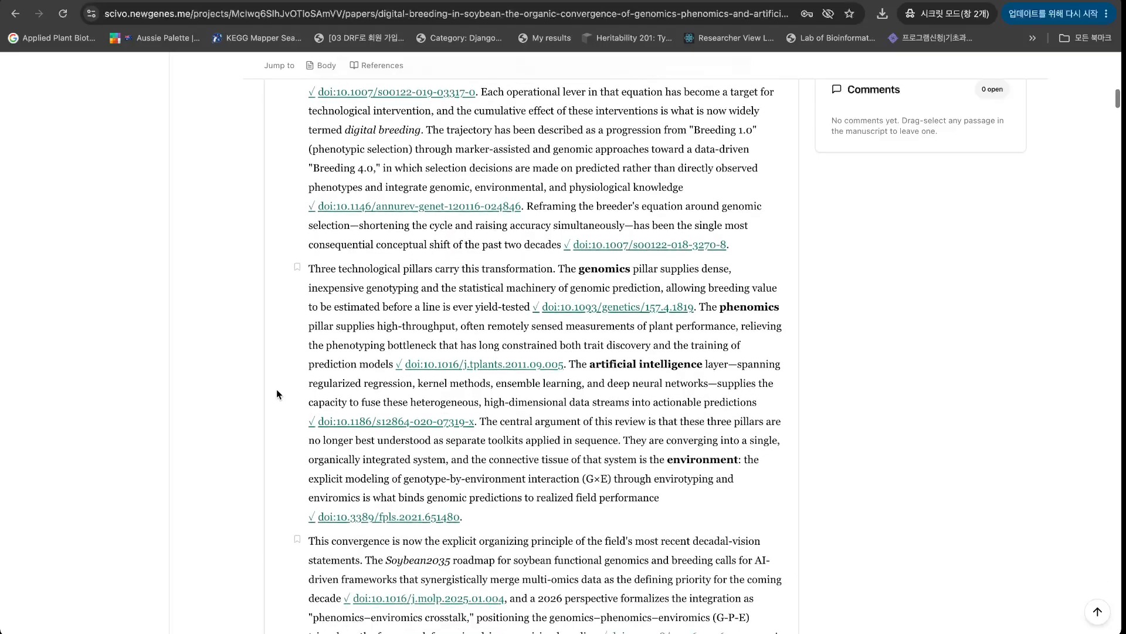
{"action": "scroll", "coordinate": [277, 389], "scroll_direction": "up", "scroll_amount": 20}
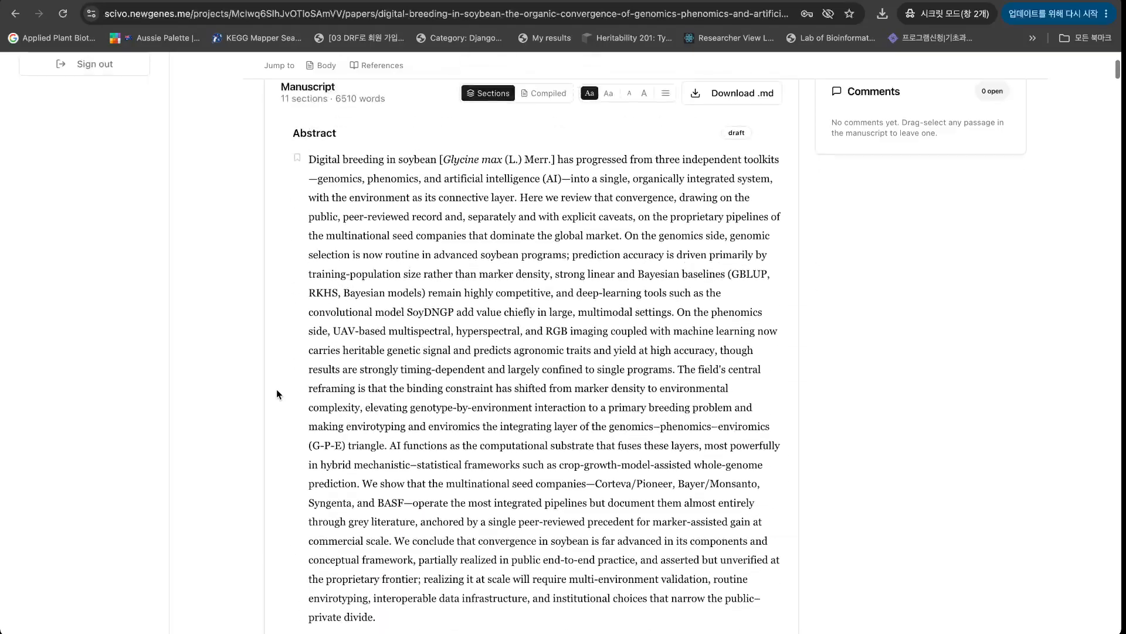
{"action": "scroll", "coordinate": [276, 389], "scroll_direction": "down", "scroll_amount": 7}
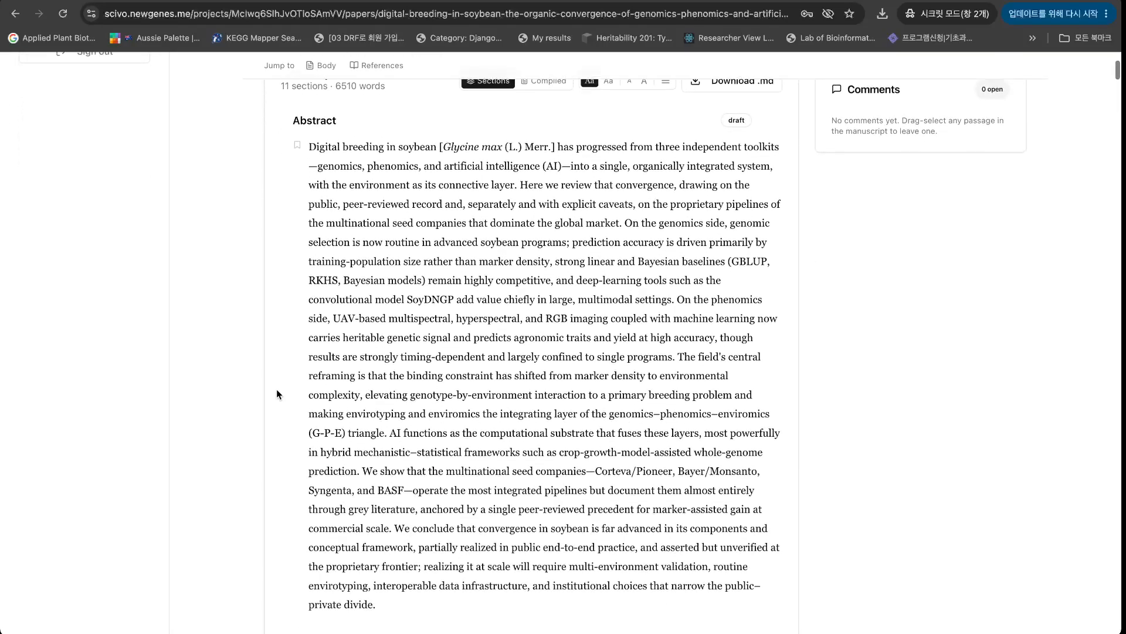
Skim the draft's Introduction, Genomics Pillar, Phenomics Pillar and Environment as the Integrating Layer sections, returning to the Abstract.
{"action": "scroll", "coordinate": [276, 389], "scroll_direction": "down", "scroll_amount": 15}
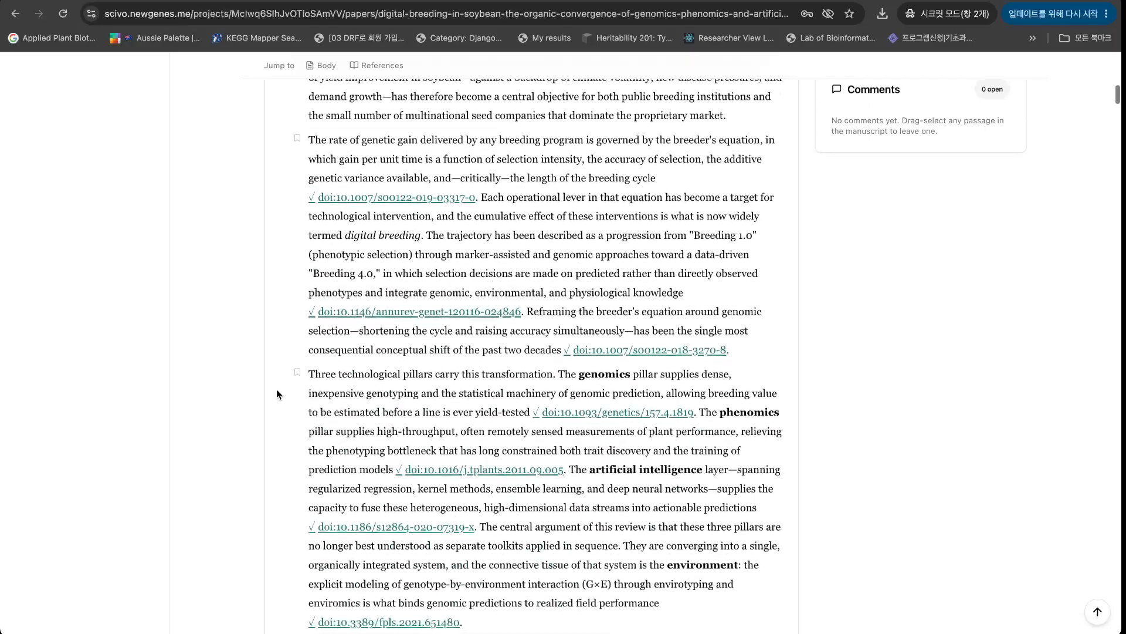
{"action": "scroll", "coordinate": [277, 390], "scroll_direction": "down", "scroll_amount": 20}
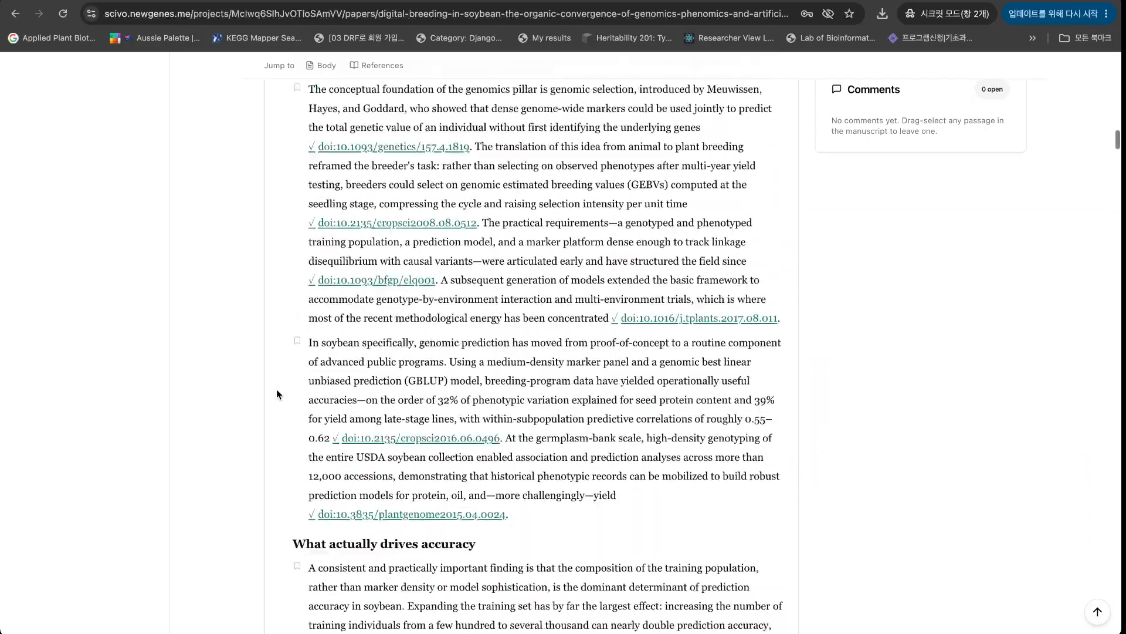
{"action": "scroll", "coordinate": [277, 389], "scroll_direction": "down", "scroll_amount": 20}
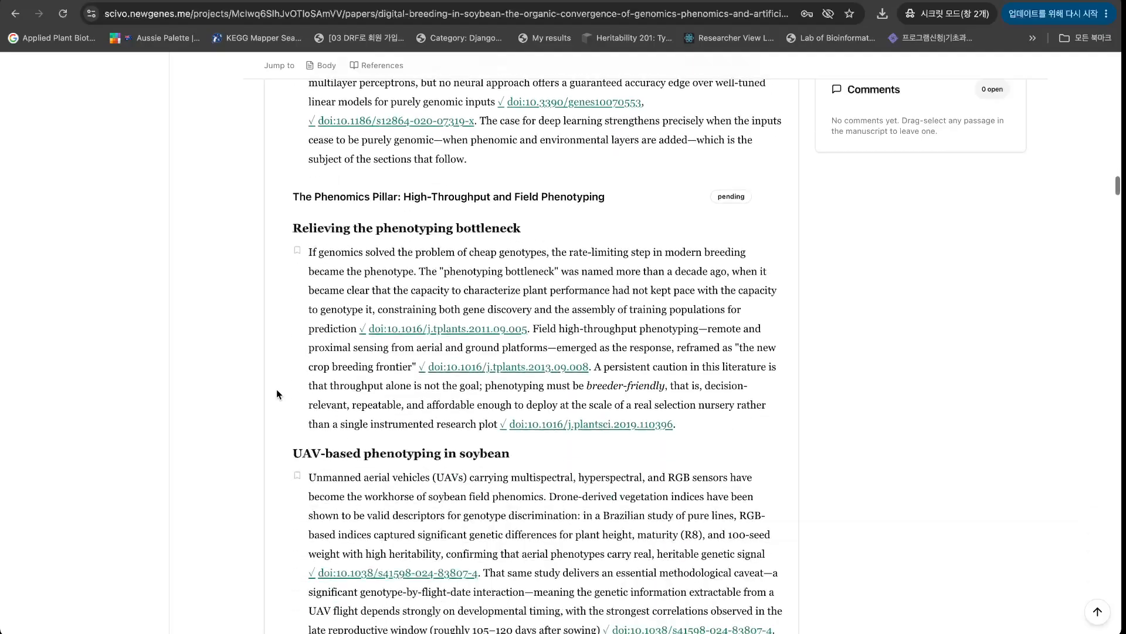
{"action": "scroll", "coordinate": [276, 389], "scroll_direction": "down", "scroll_amount": 20}
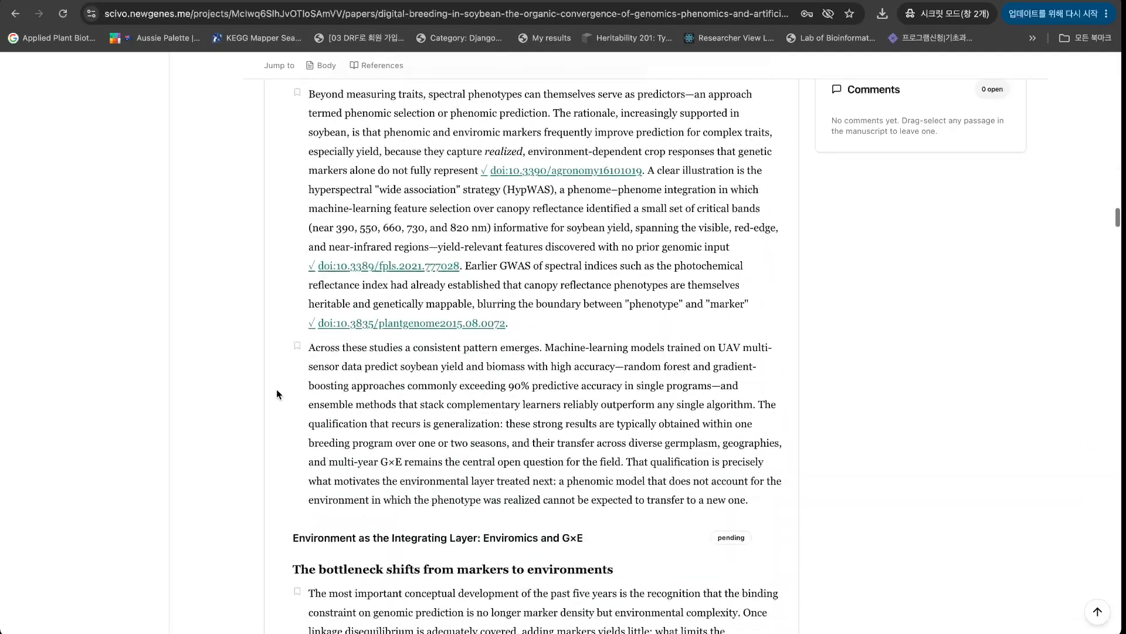
{"action": "scroll", "coordinate": [276, 392], "scroll_direction": "down", "scroll_amount": 7}
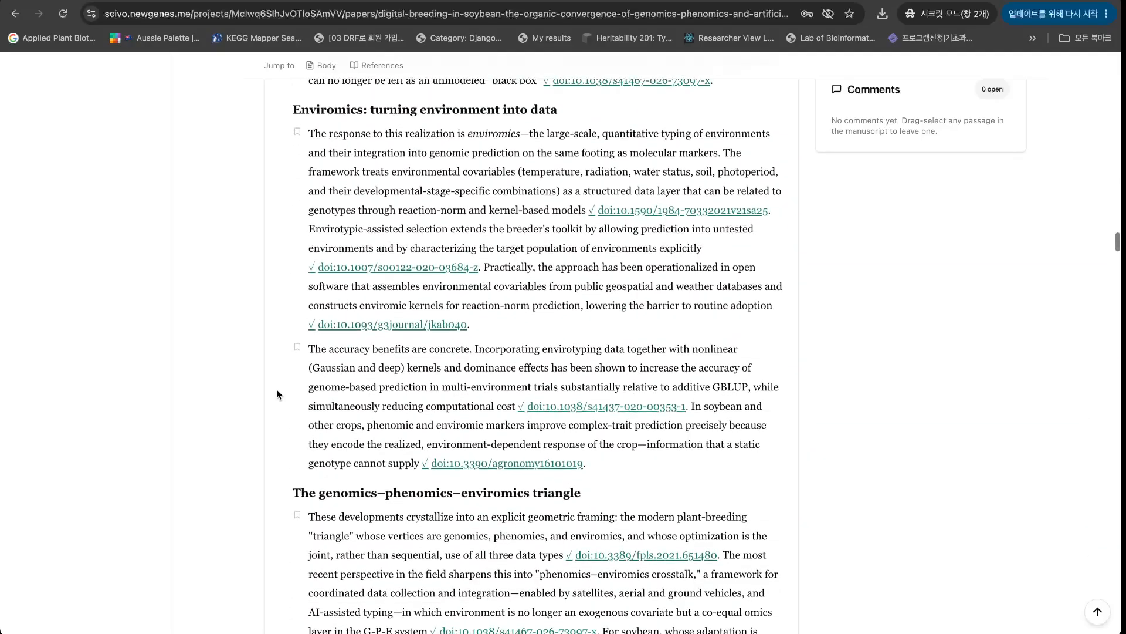
{"action": "scroll", "coordinate": [276, 392], "scroll_direction": "up", "scroll_amount": 17}
{"action": "scroll", "coordinate": [276, 392], "scroll_direction": "up", "scroll_amount": 20}
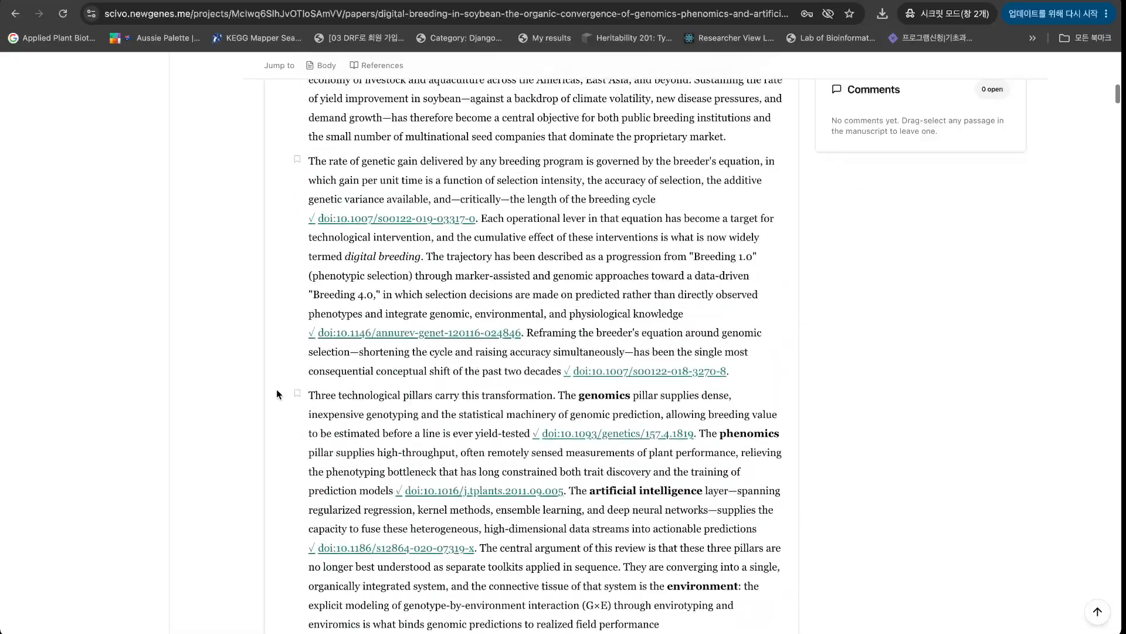
{"action": "scroll", "coordinate": [276, 389], "scroll_direction": "up", "scroll_amount": 9}
{"action": "scroll", "coordinate": [276, 389], "scroll_direction": "down", "scroll_amount": 1}
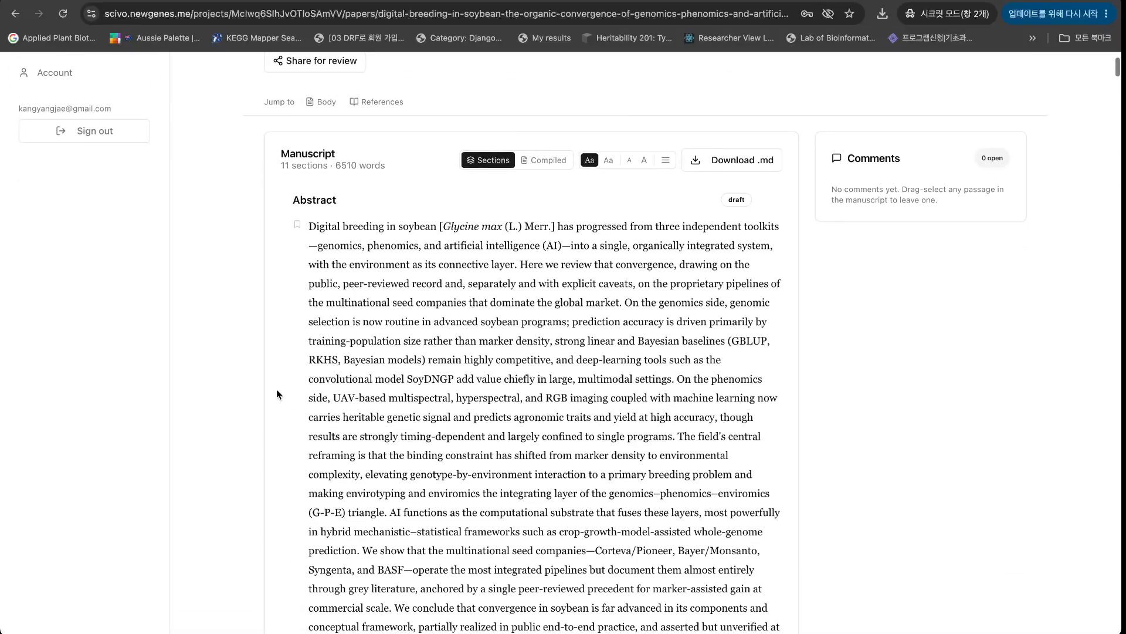
Open the first DOI cited in the Introduction, accept all cookies on the Springer article page, and return to the Scivo draft.
{"action": "scroll", "coordinate": [276, 389], "scroll_direction": "down", "scroll_amount": 4}
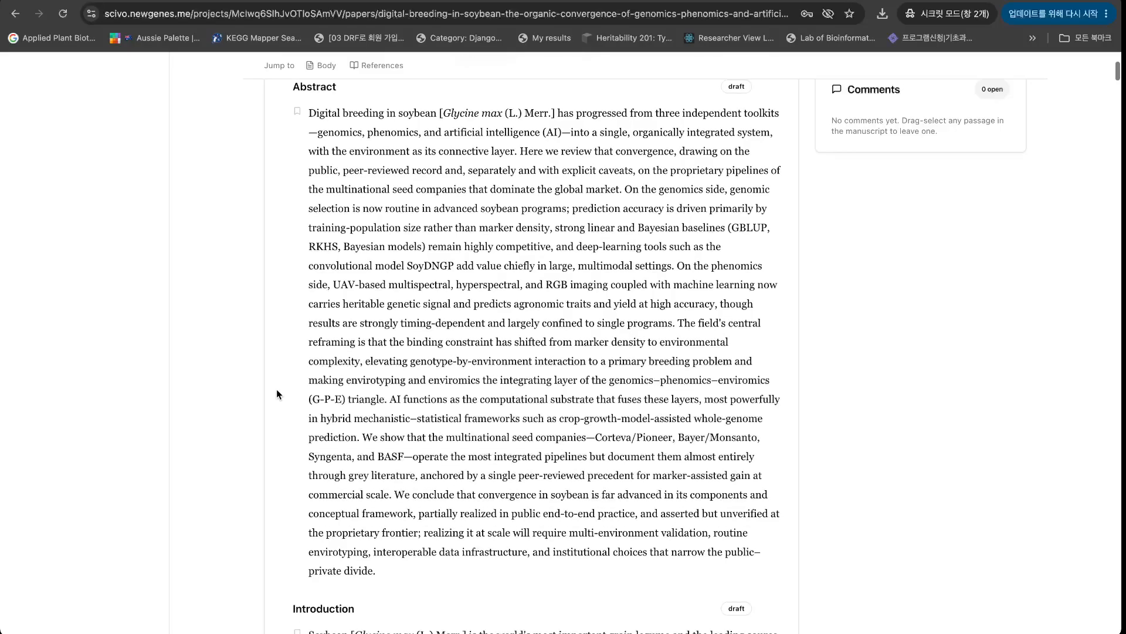
{"action": "scroll", "coordinate": [276, 389], "scroll_direction": "down", "scroll_amount": 4}
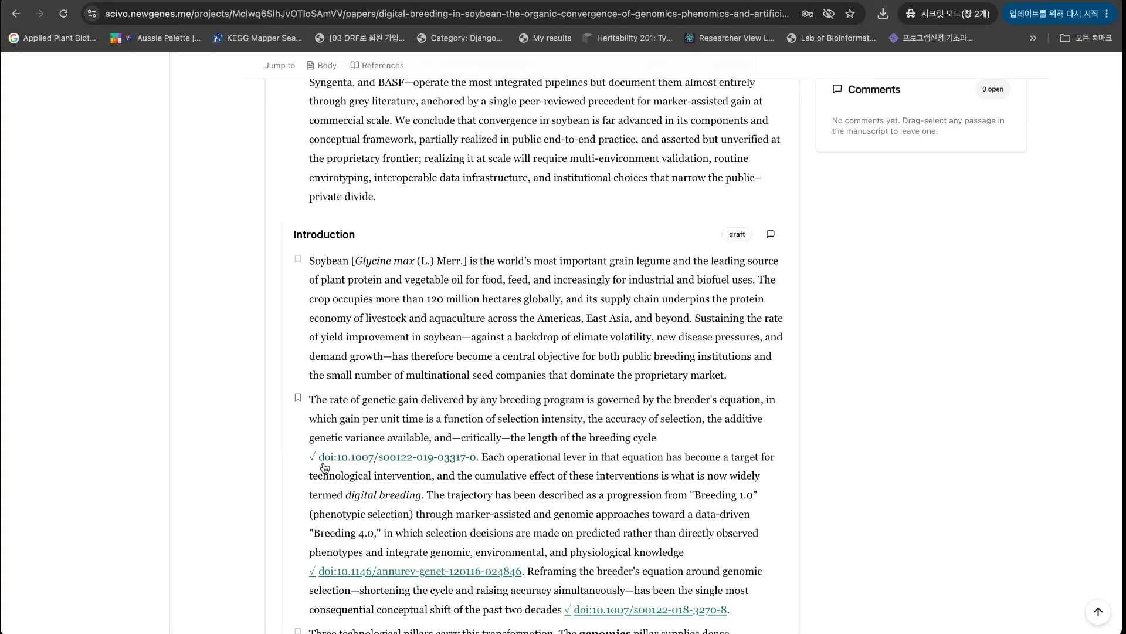
{"action": "scroll", "coordinate": [375, 463], "scroll_direction": "down", "scroll_amount": 1}
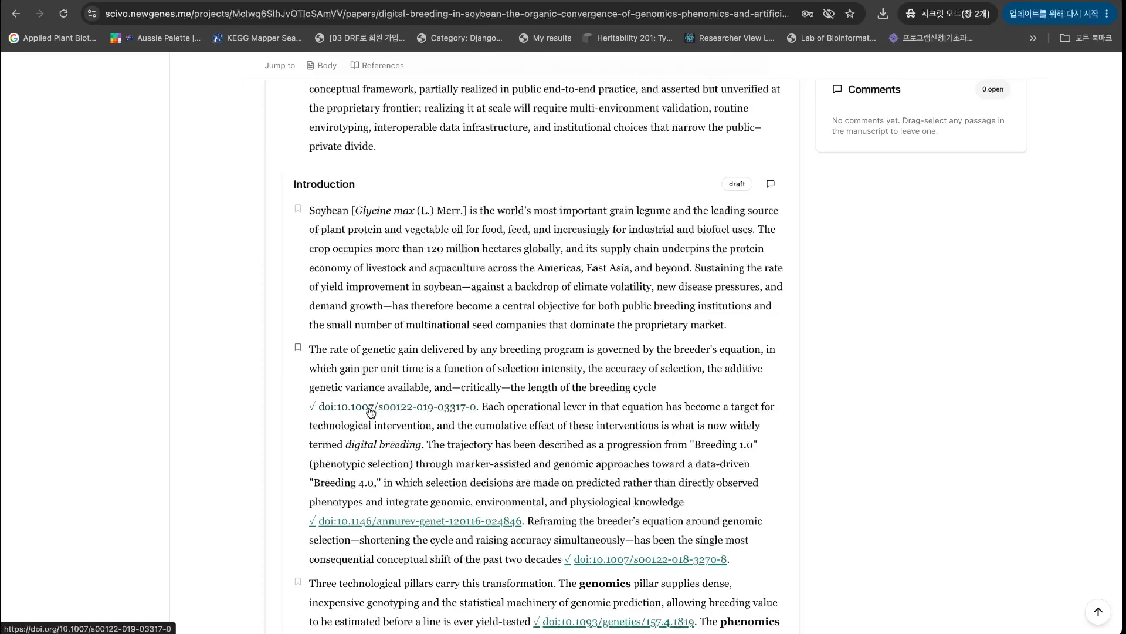
{"action": "left_click", "coordinate": [370, 412]}
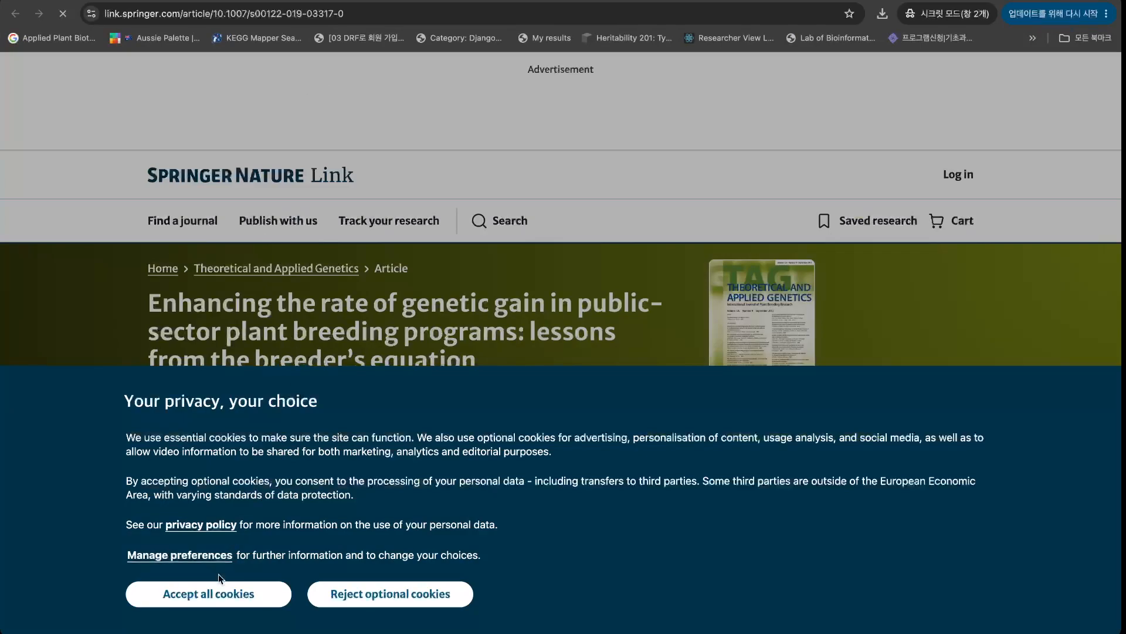
{"action": "left_click", "coordinate": [210, 591]}
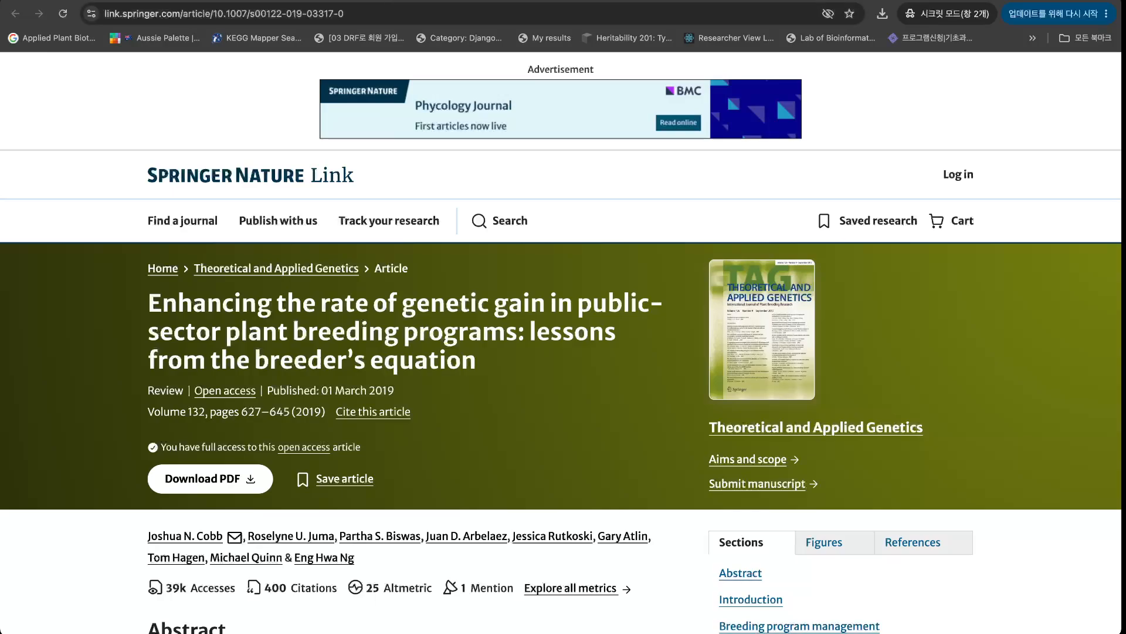
{"action": "left_click", "coordinate": [352, 1]}
Read through the Introduction and the Genomics Pillar section with their DOI citations, returning to the start of the paper.
{"action": "scroll", "coordinate": [361, 233], "scroll_direction": "up", "scroll_amount": 1}
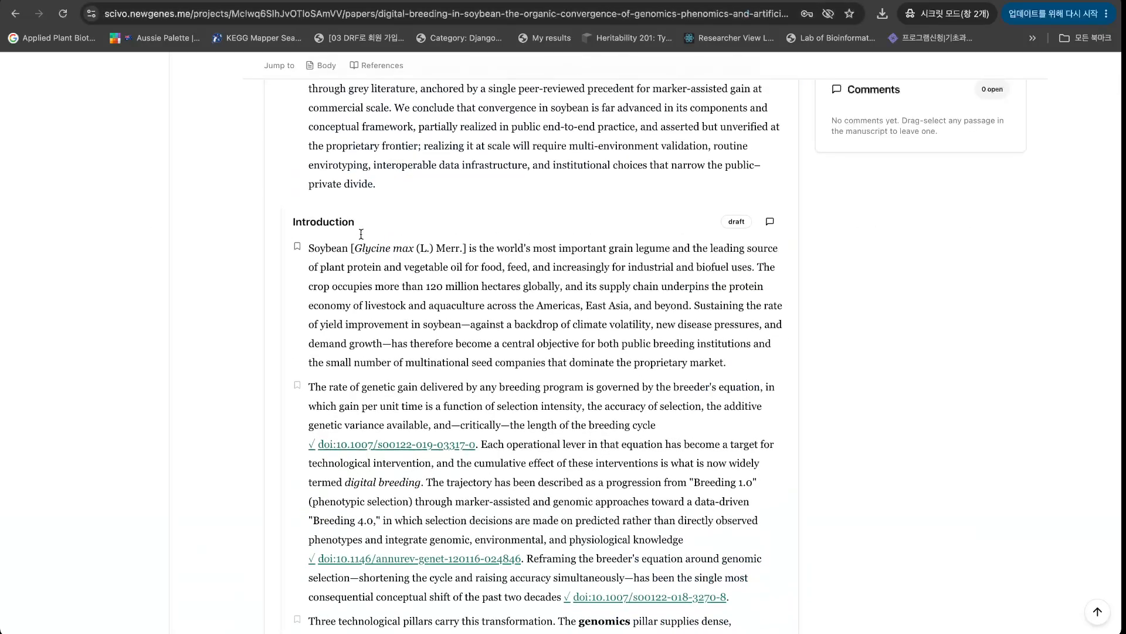
{"action": "scroll", "coordinate": [361, 234], "scroll_direction": "up", "scroll_amount": 2}
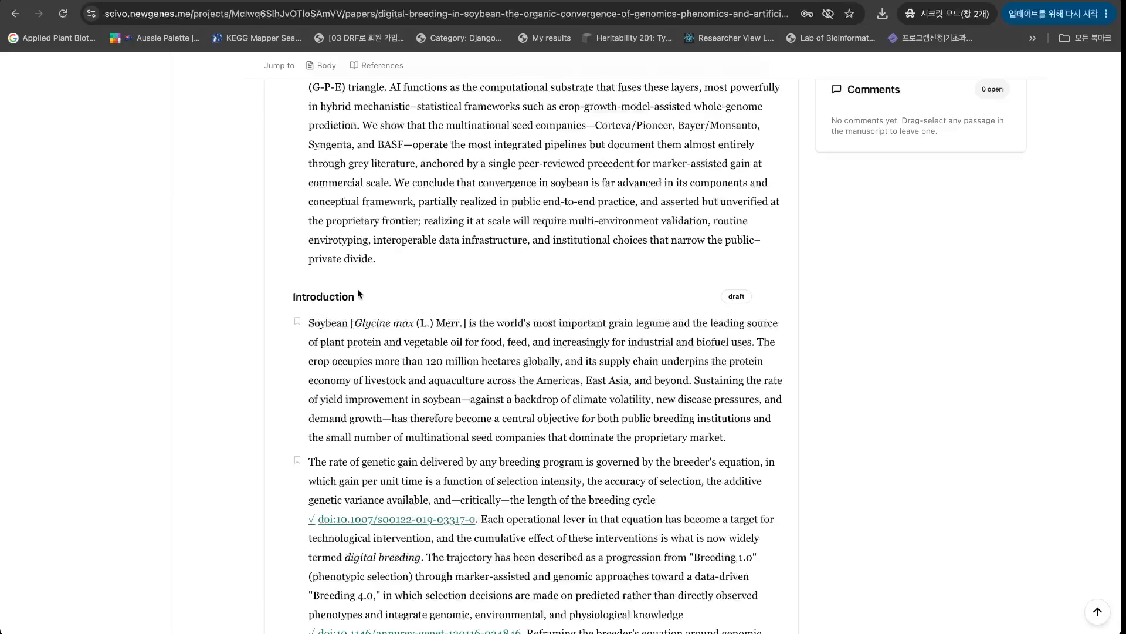
{"action": "scroll", "coordinate": [350, 376], "scroll_direction": "down", "scroll_amount": 2}
{"action": "scroll", "coordinate": [349, 375], "scroll_direction": "down", "scroll_amount": 8}
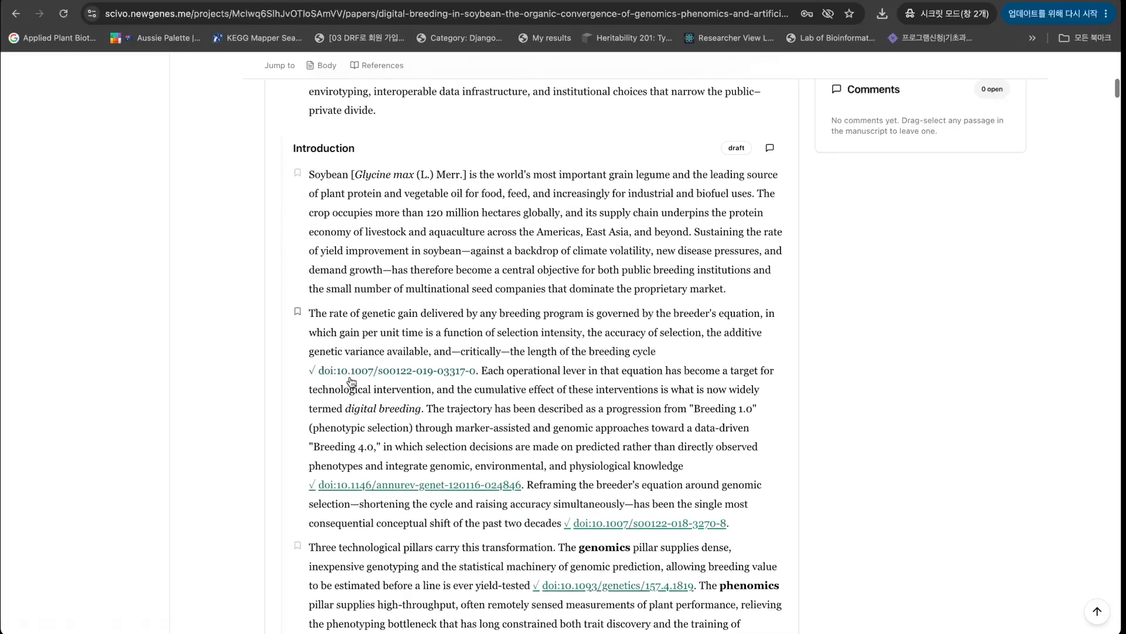
{"action": "scroll", "coordinate": [350, 377], "scroll_direction": "down", "scroll_amount": 8}
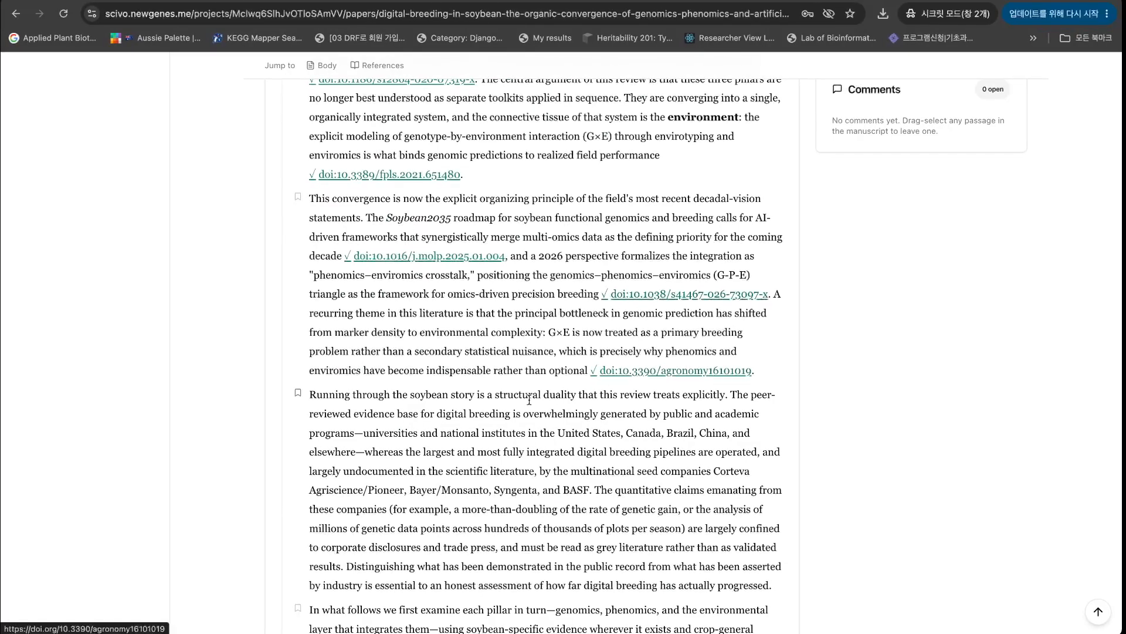
{"action": "scroll", "coordinate": [628, 375], "scroll_direction": "down", "scroll_amount": 4}
{"action": "scroll", "coordinate": [528, 399], "scroll_direction": "down", "scroll_amount": 6}
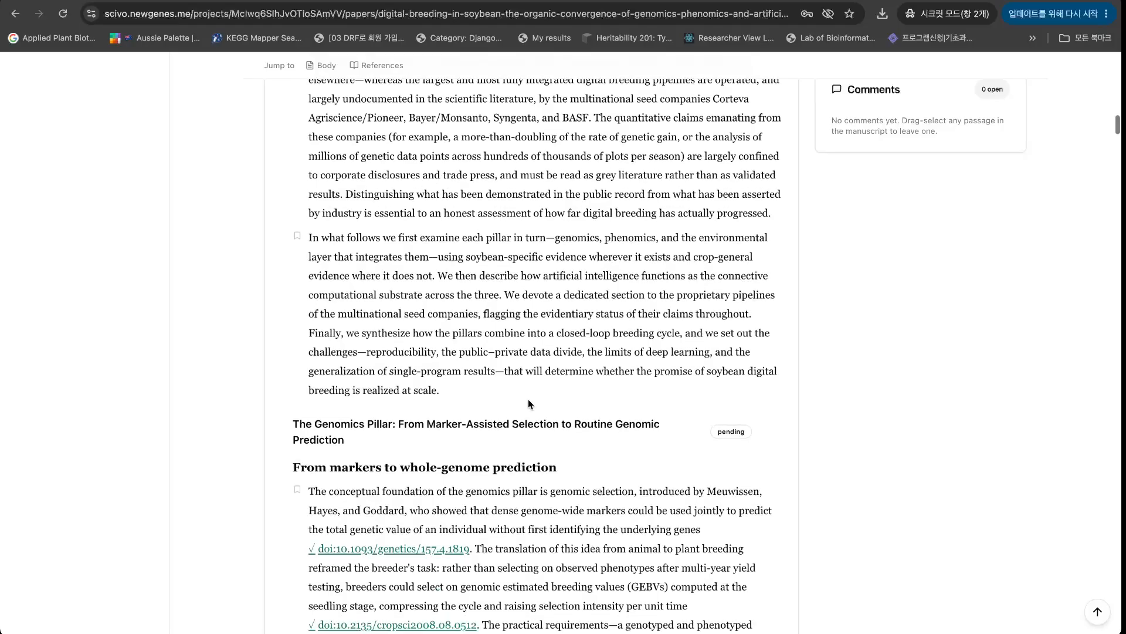
{"action": "scroll", "coordinate": [528, 399], "scroll_direction": "down", "scroll_amount": 9}
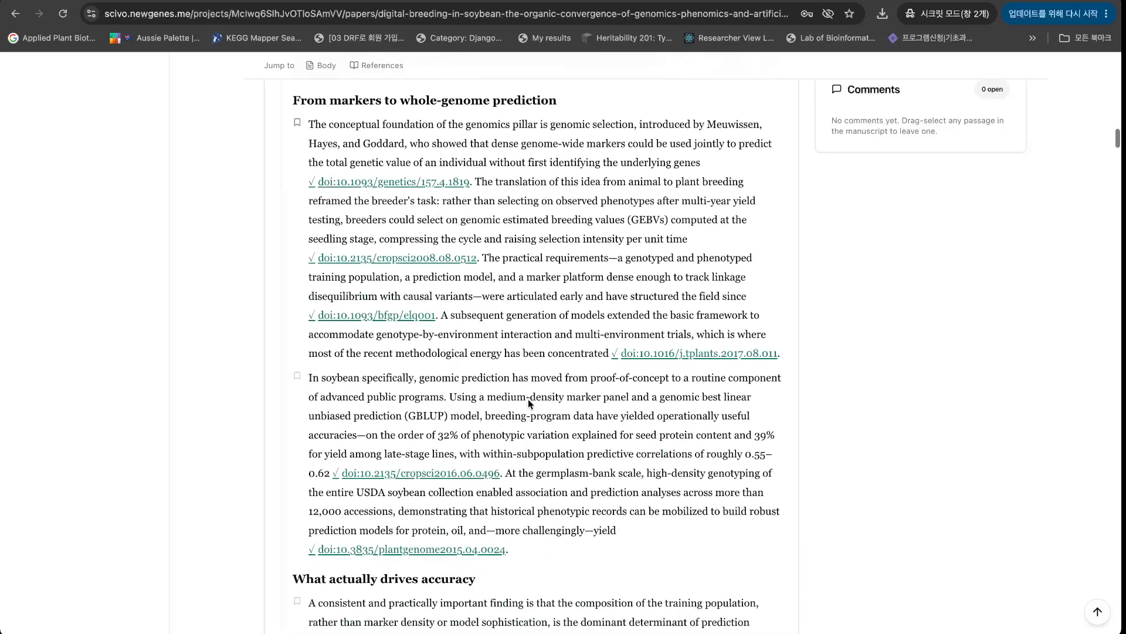
{"action": "scroll", "coordinate": [528, 399], "scroll_direction": "up", "scroll_amount": 20}
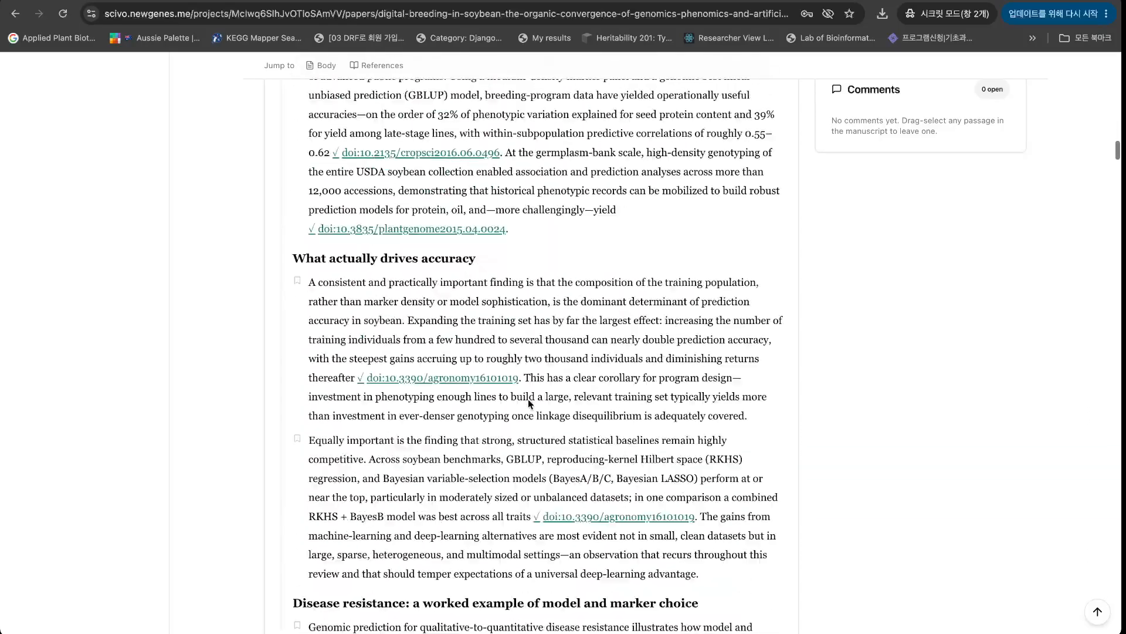
{"action": "scroll", "coordinate": [529, 404], "scroll_direction": "up", "scroll_amount": 6}
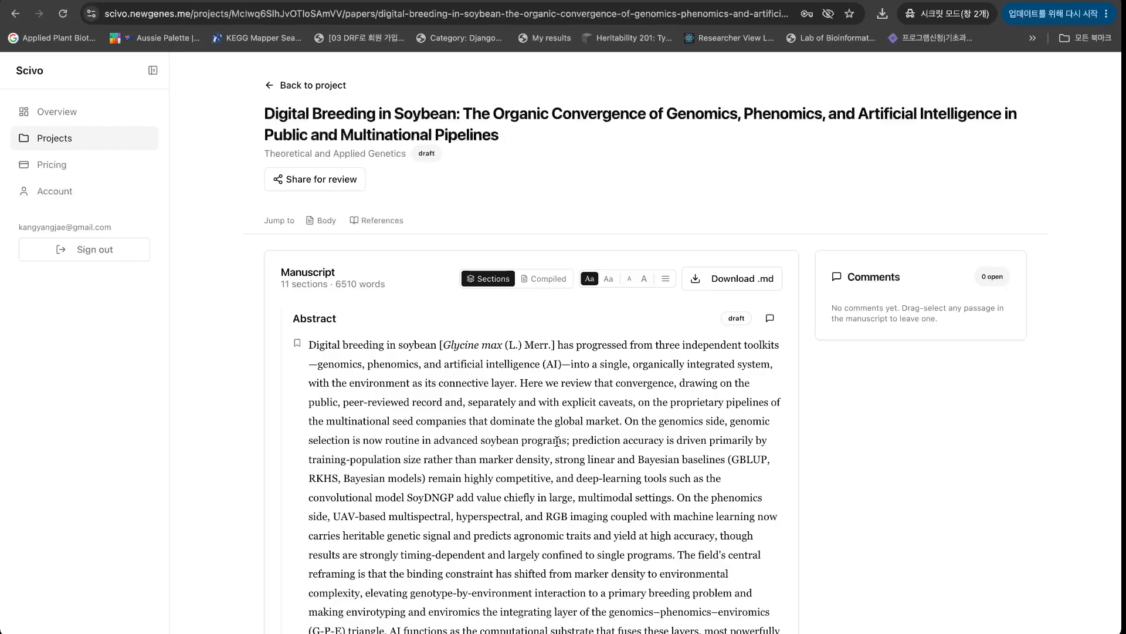
Comment "layer 보다 더 적절한 표현 없을까?" on the Abstract phrase "as its connective layer" and set the comment's triage to Accept.
{"action": "scroll", "coordinate": [557, 441], "scroll_direction": "down", "scroll_amount": 1}
{"action": "scroll", "coordinate": [556, 441], "scroll_direction": "up", "scroll_amount": 1}
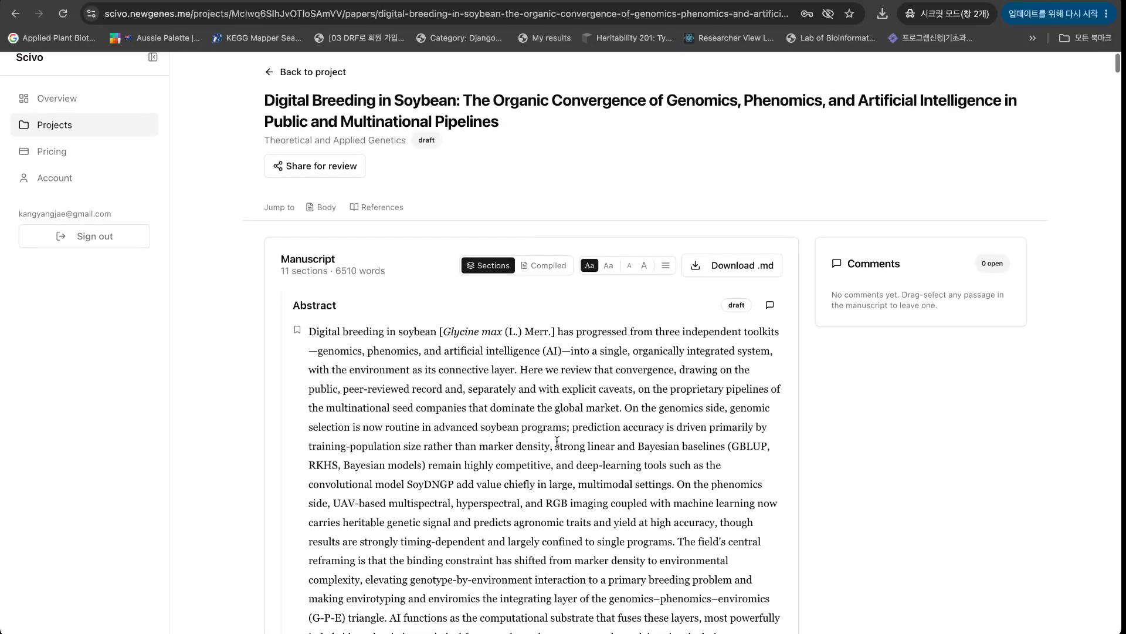
{"action": "scroll", "coordinate": [557, 441], "scroll_direction": "down", "scroll_amount": 5}
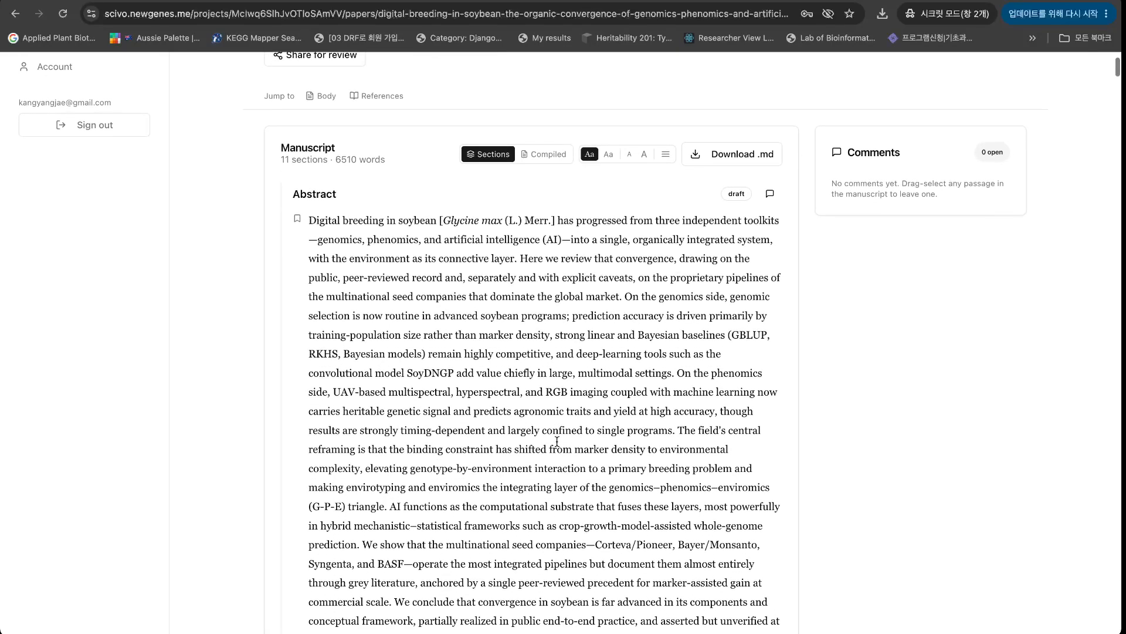
{"action": "scroll", "coordinate": [557, 441], "scroll_direction": "up", "scroll_amount": 1}
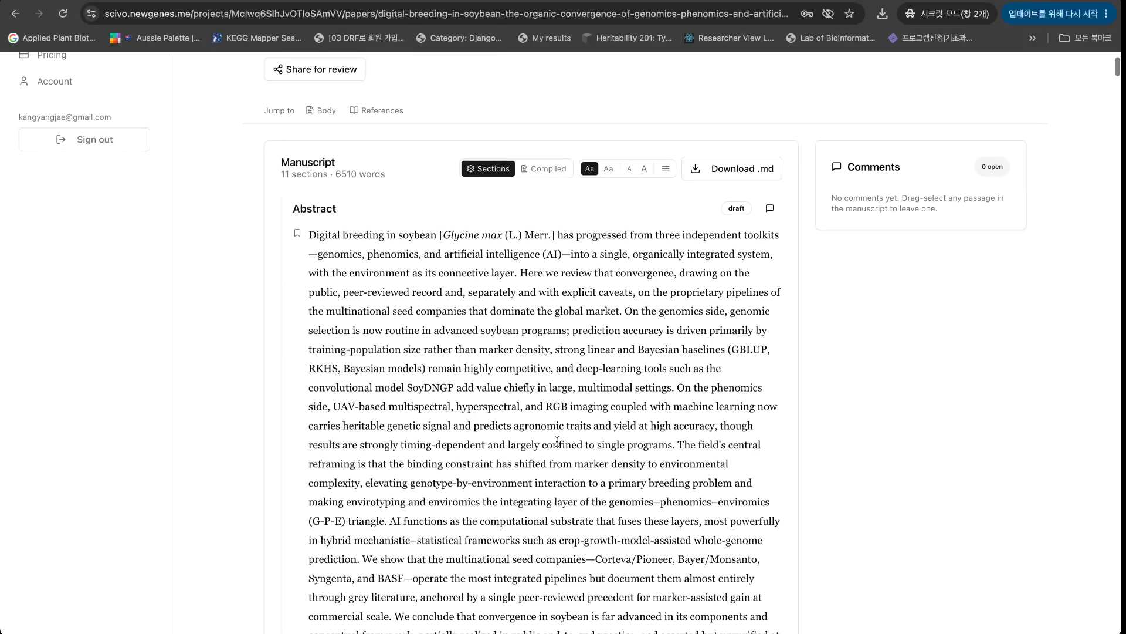
{"action": "scroll", "coordinate": [557, 441], "scroll_direction": "up", "scroll_amount": 2}
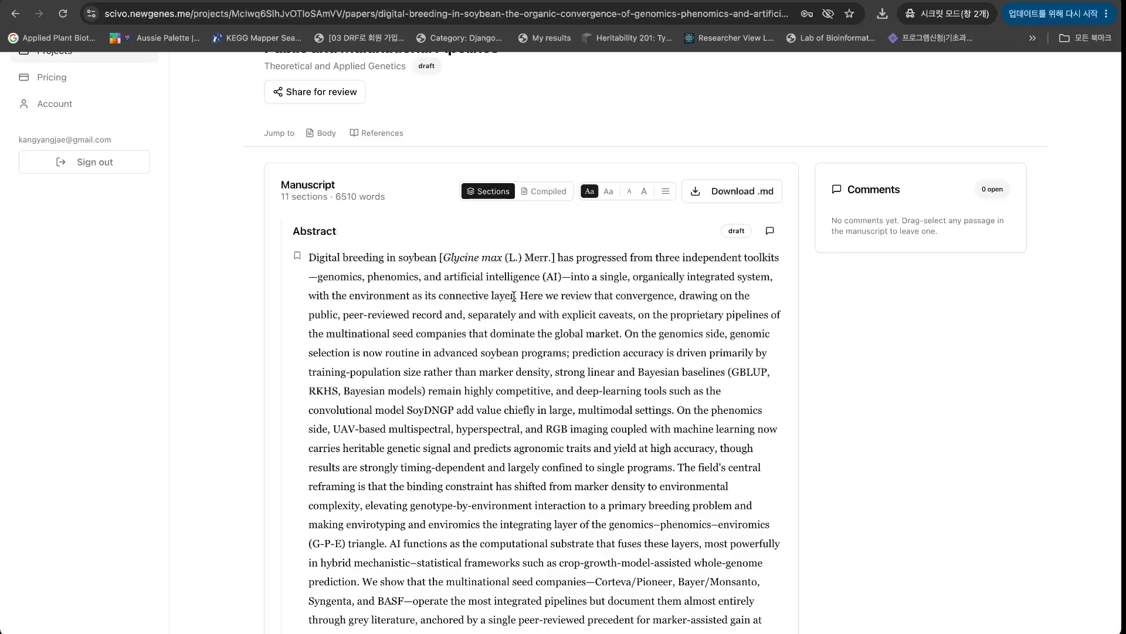
{"action": "left_click_drag", "start_coordinate": [514, 296], "coordinate": [410, 294]}
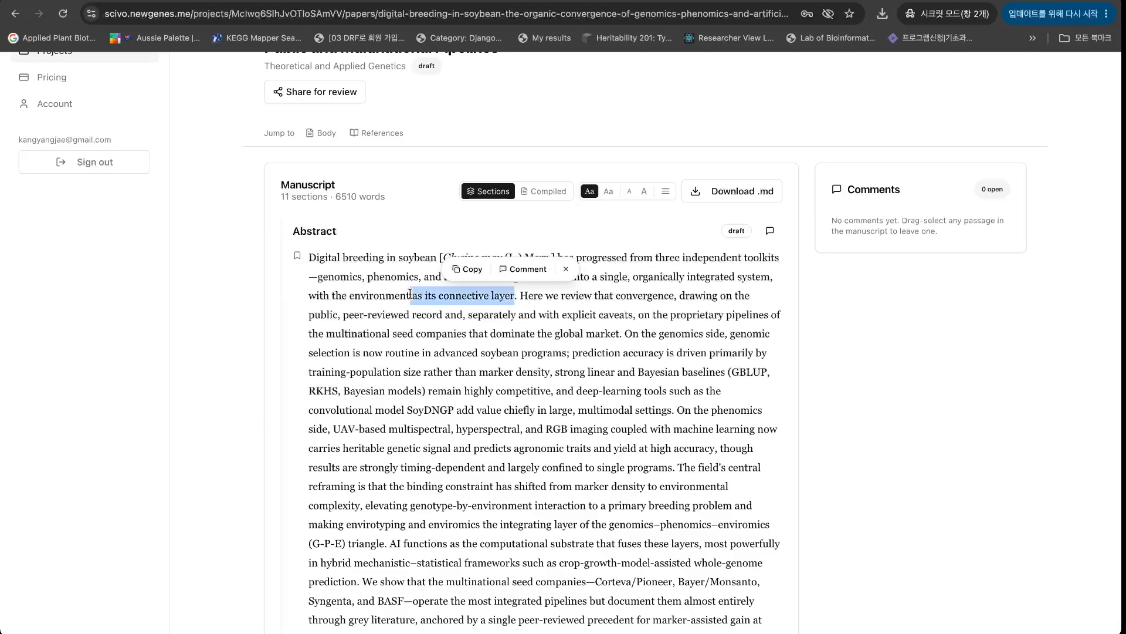
{"action": "left_click", "coordinate": [523, 269]}
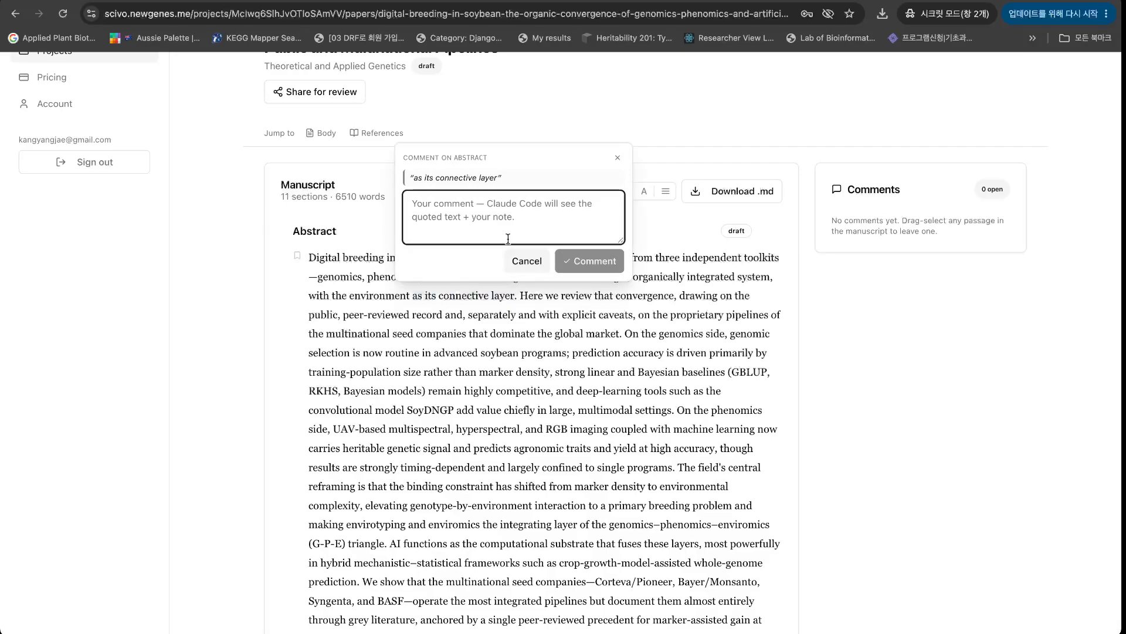
{"action": "type", "text": "lay"}
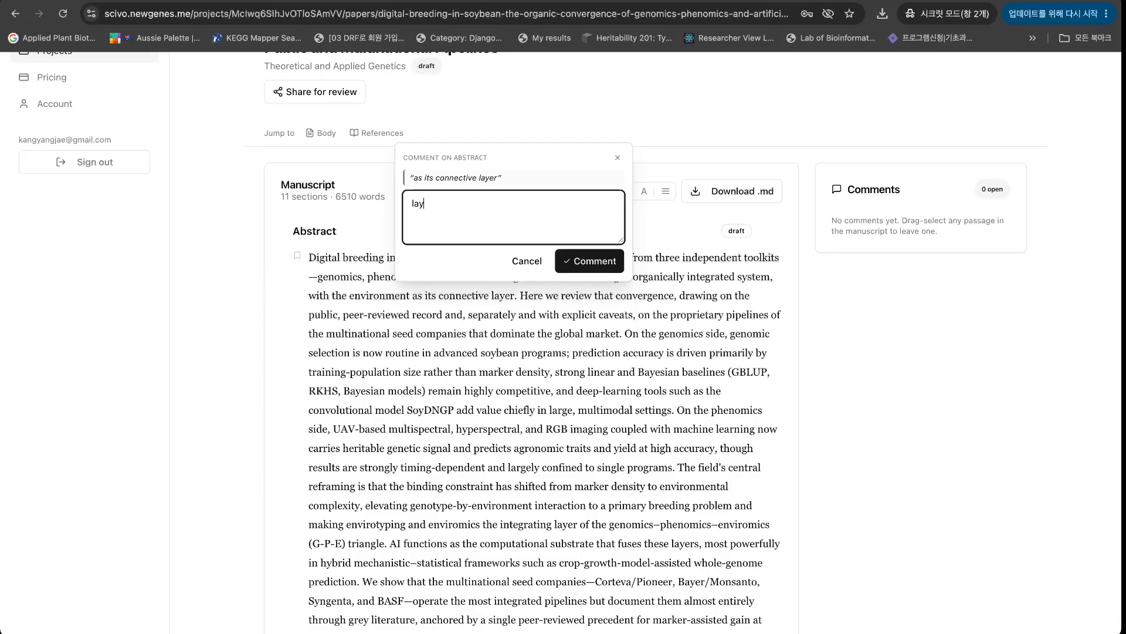
{"action": "type", "text": "er 보다 더 적절한 표현 없을까?"}
{"action": "left_click", "coordinate": [589, 259]}
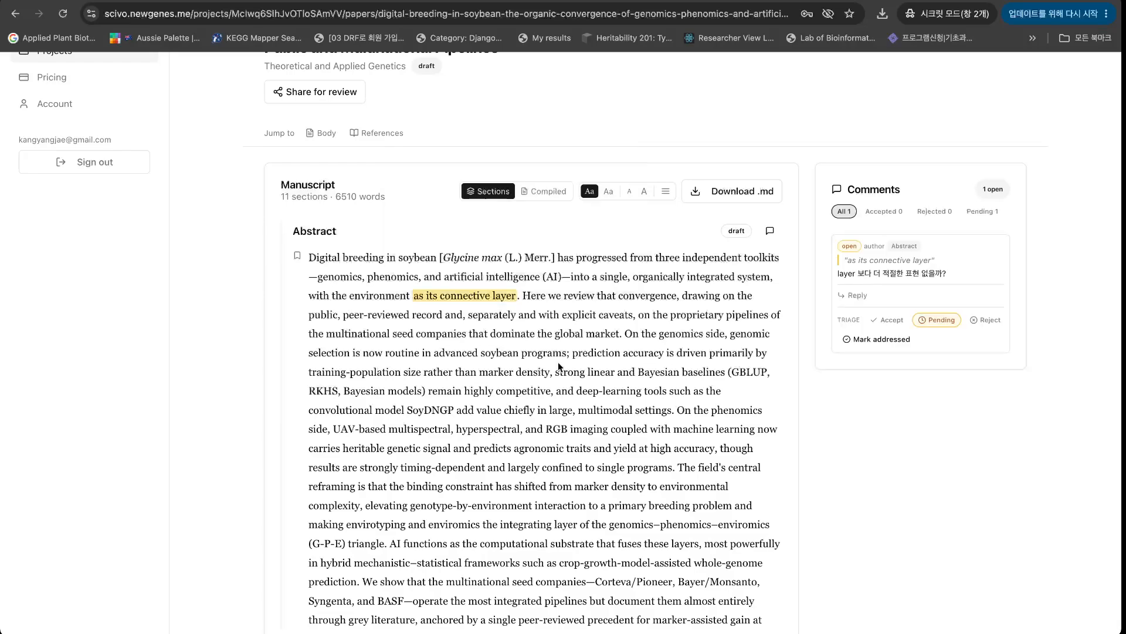
{"action": "scroll", "coordinate": [559, 366], "scroll_direction": "down", "scroll_amount": 1}
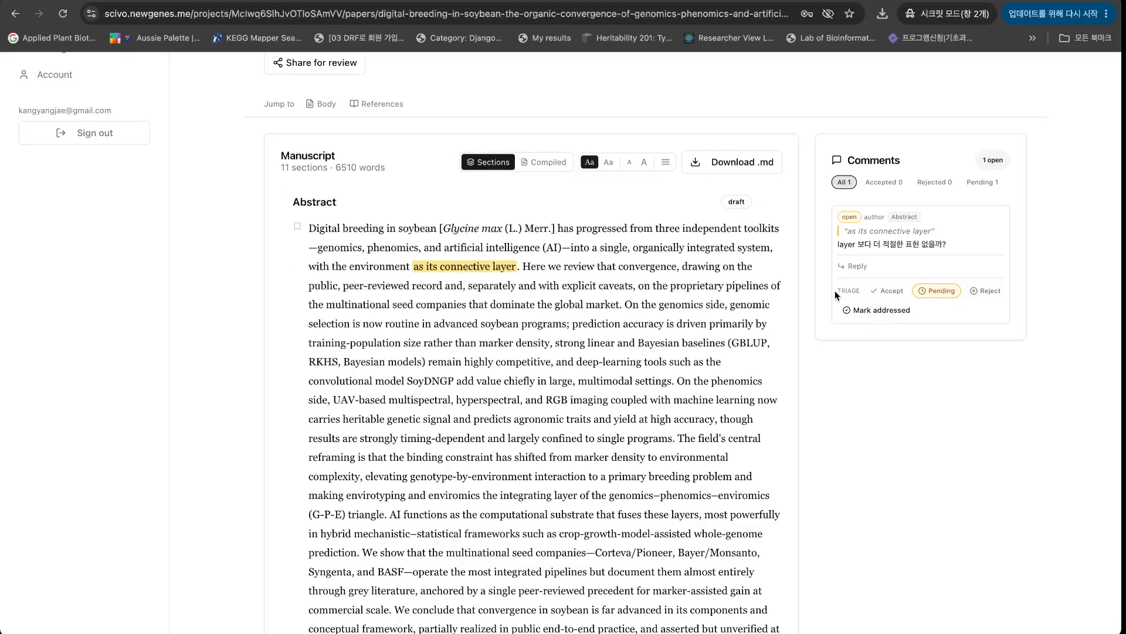
{"action": "left_click", "coordinate": [884, 293]}
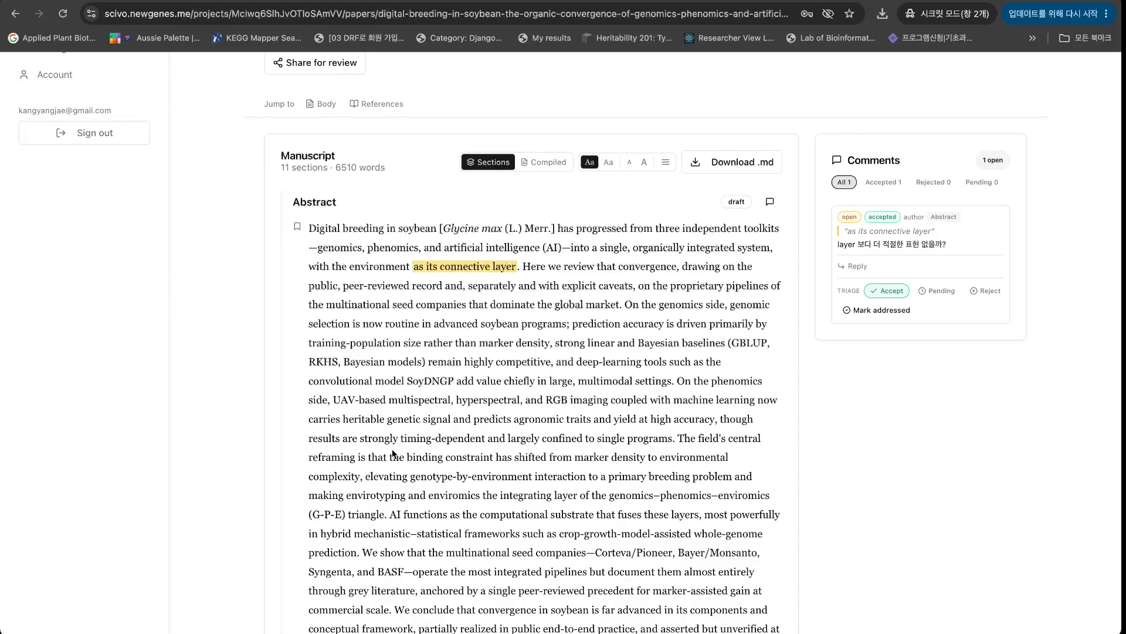
Switch to the Claude Code terminal and submit the prompt "check accpeted review".
{"action": "key", "text": "super+Tab"}
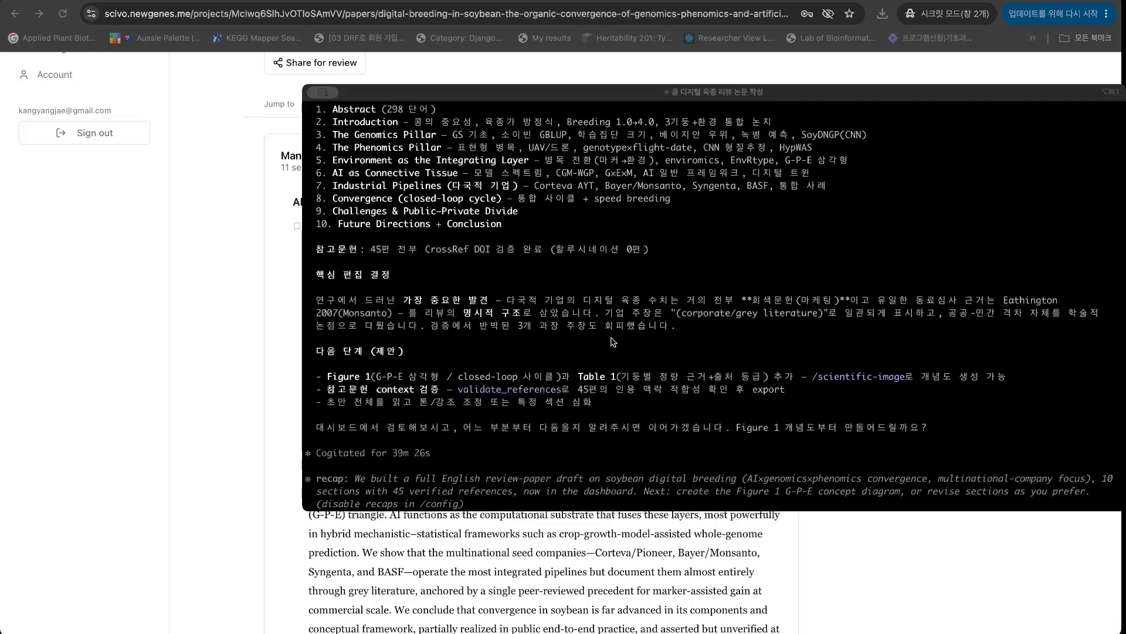
{"action": "scroll", "coordinate": [588, 350], "scroll_direction": "down", "scroll_amount": 3}
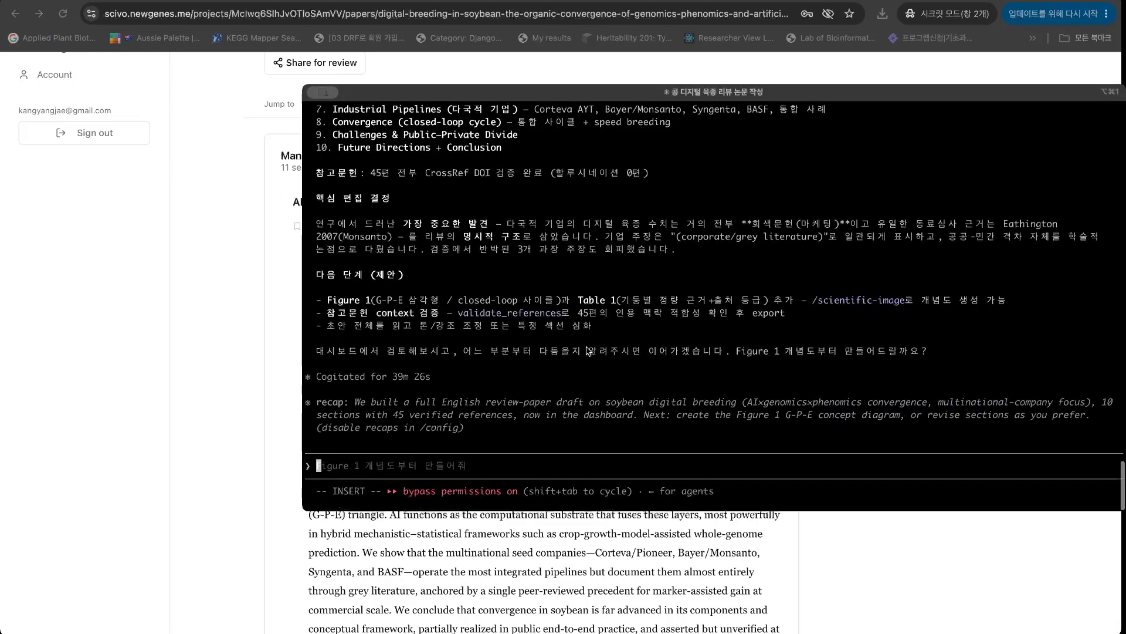
{"action": "type", "text": "초"}
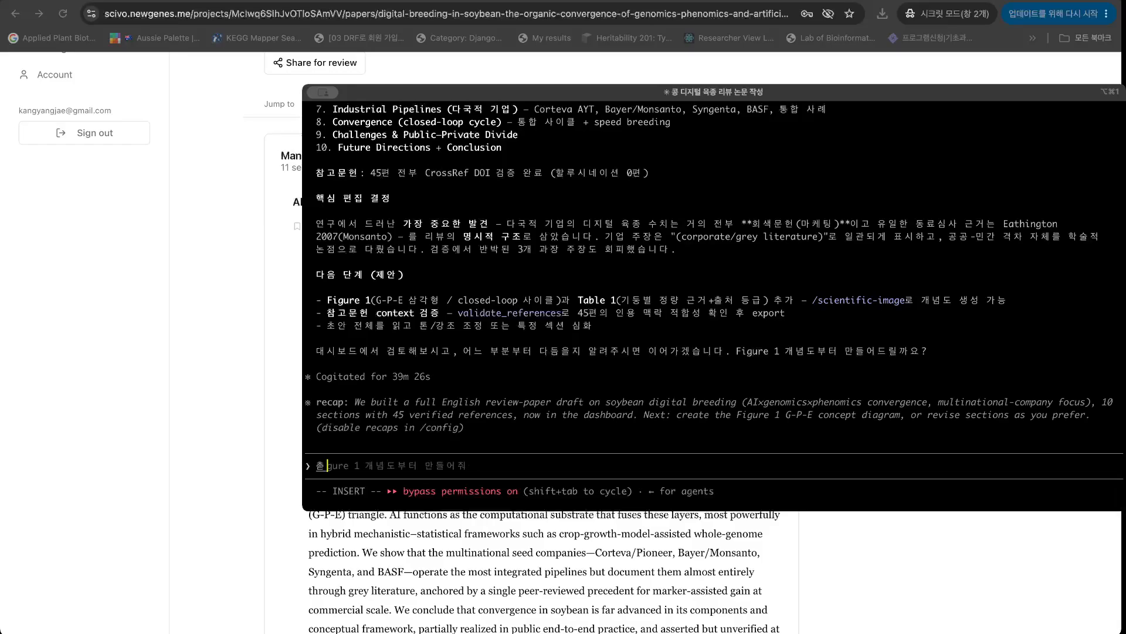
{"action": "key", "text": "BackSpace"}
{"action": "key", "text": "BackSpace"}
{"action": "key", "text": "BackSpace"}
{"action": "key", "text": "ctrl+space"}
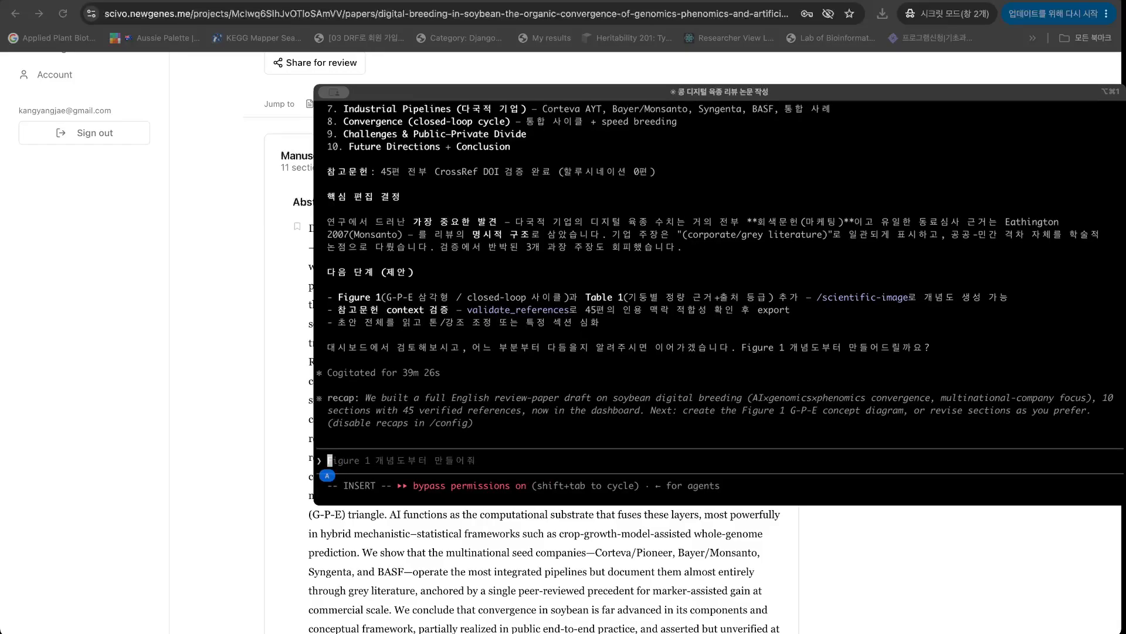
{"action": "type", "text": "check "}
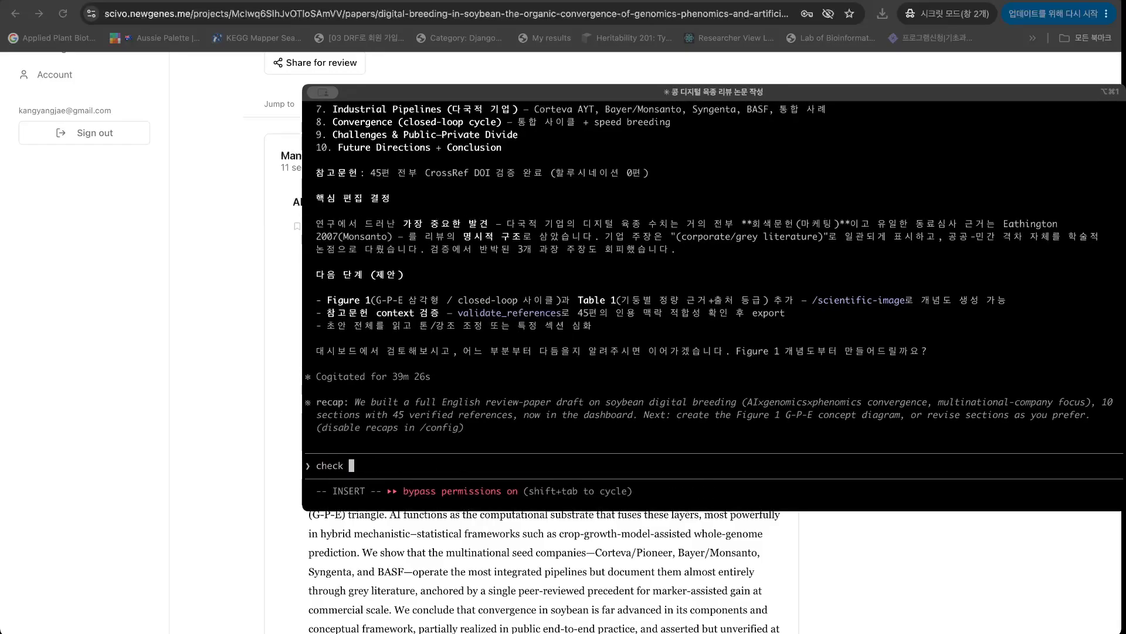
{"action": "type", "text": "accpeted review"}
{"action": "key", "text": "Return"}
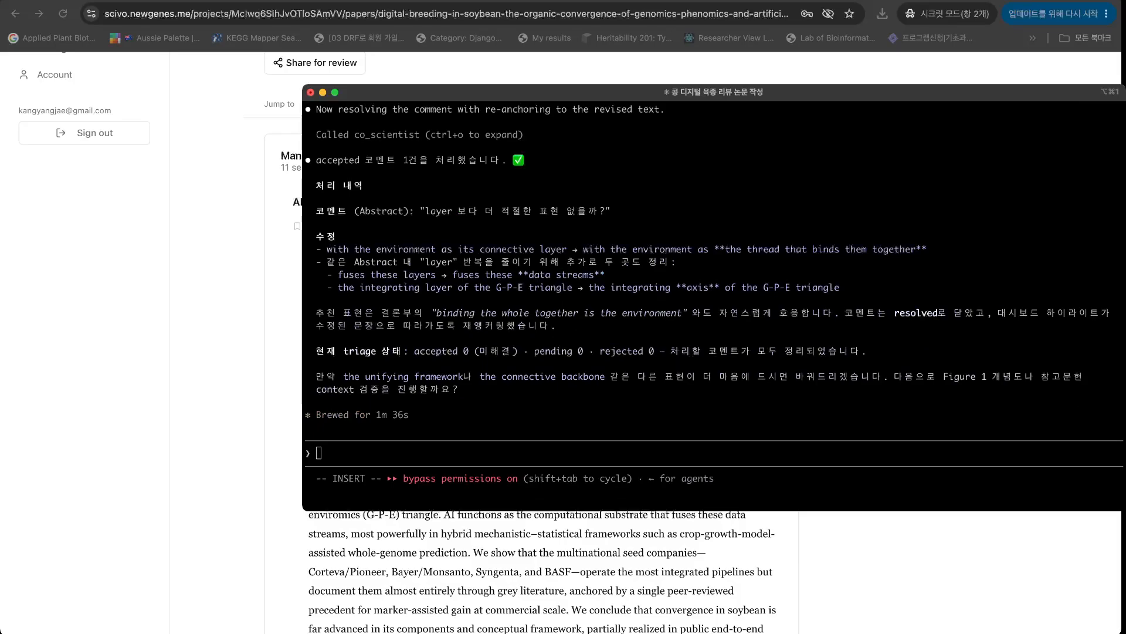
Switch back to the Scivo draft and check the revised Abstract and the author's reply to the addressed comment.
{"action": "key", "text": "super+Tab"}
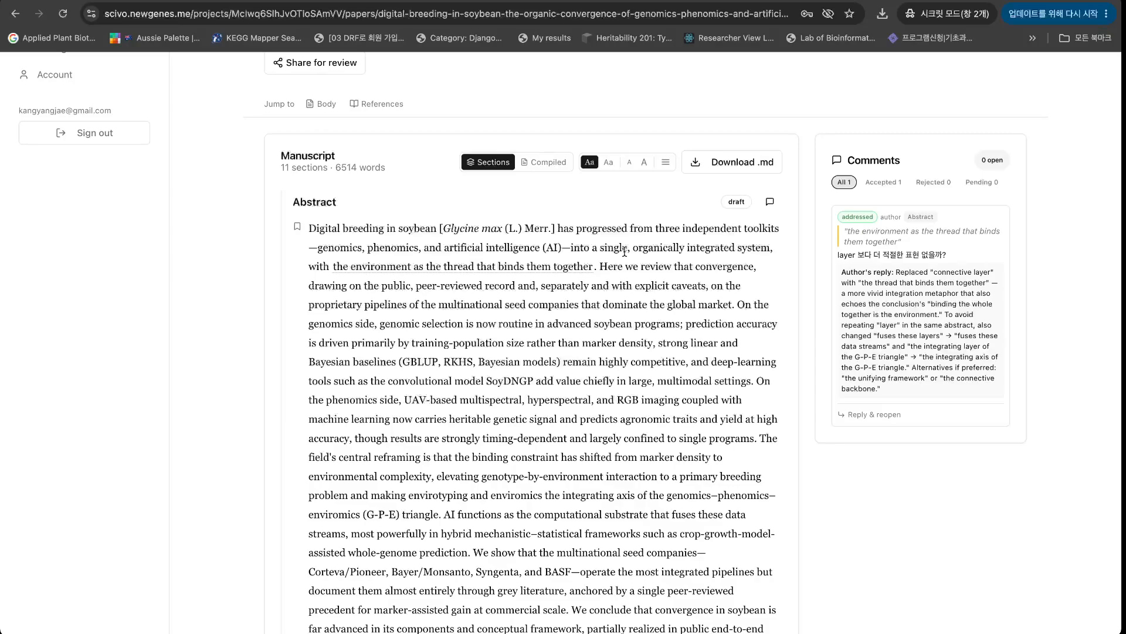
{"action": "scroll", "coordinate": [624, 252], "scroll_direction": "down", "scroll_amount": 15}
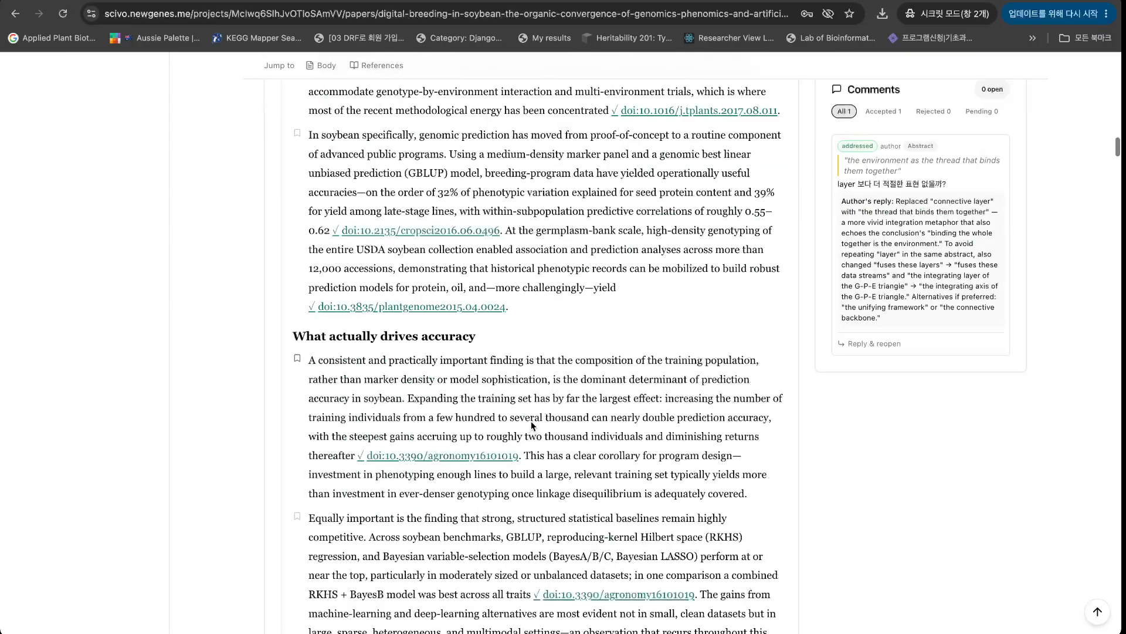
{"action": "scroll", "coordinate": [530, 421], "scroll_direction": "up", "scroll_amount": 15}
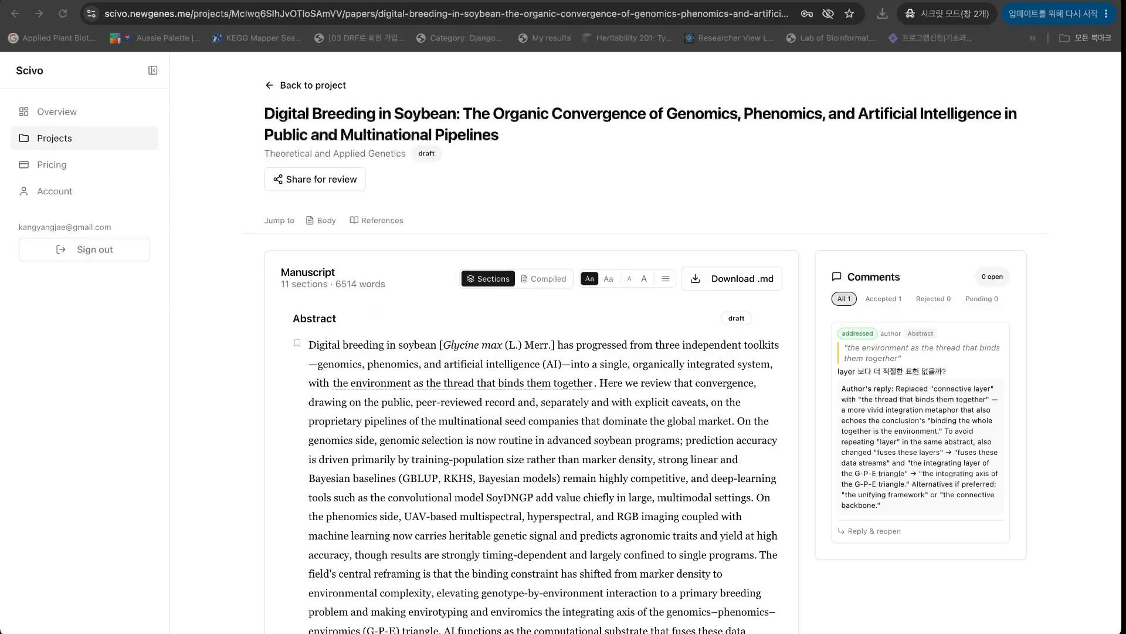
Return to the Claude Code terminal and submit the prompt "리뷰 한번 돌려볼자." to run a review of the paper.
{"action": "key", "text": "super+Tab"}
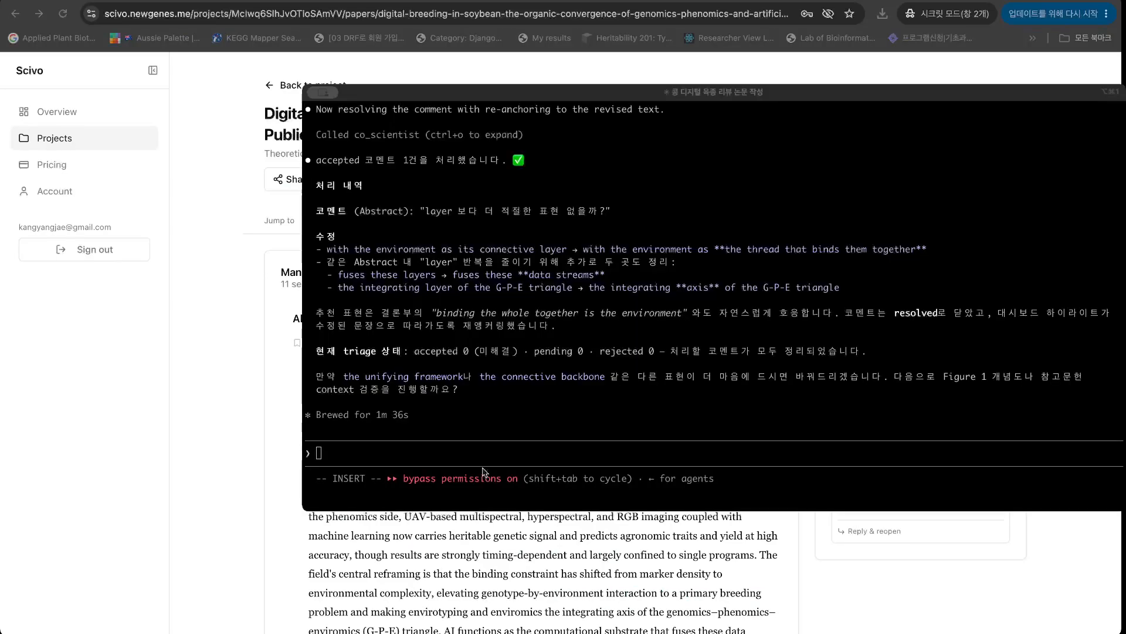
{"action": "left_click", "coordinate": [555, 462]}
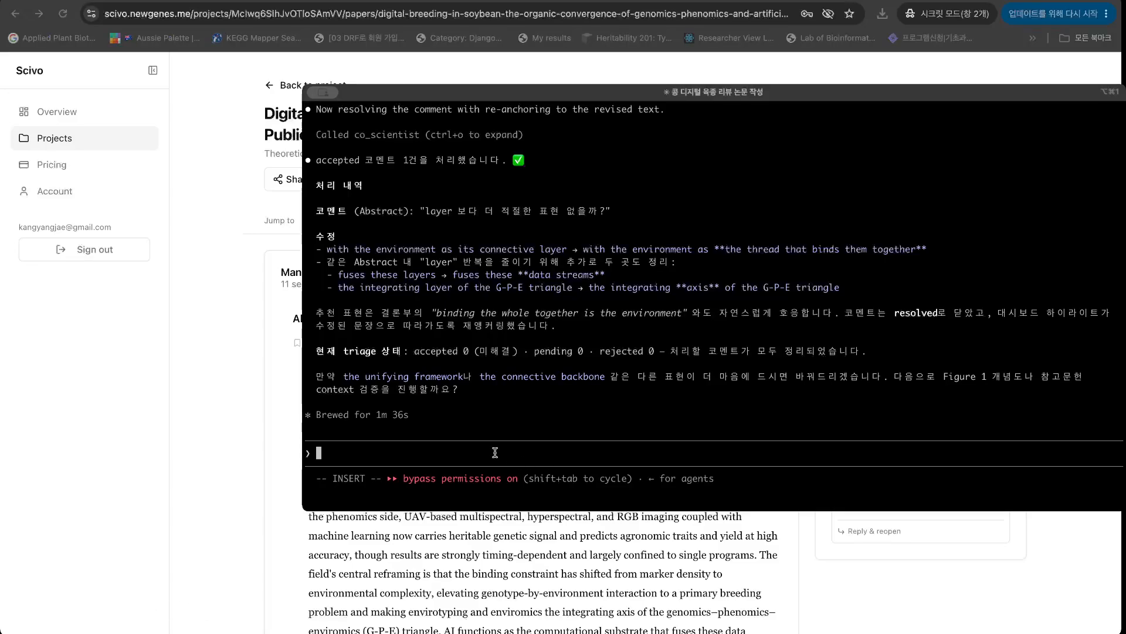
{"action": "type", "text": "리뷰 한번 돌"}
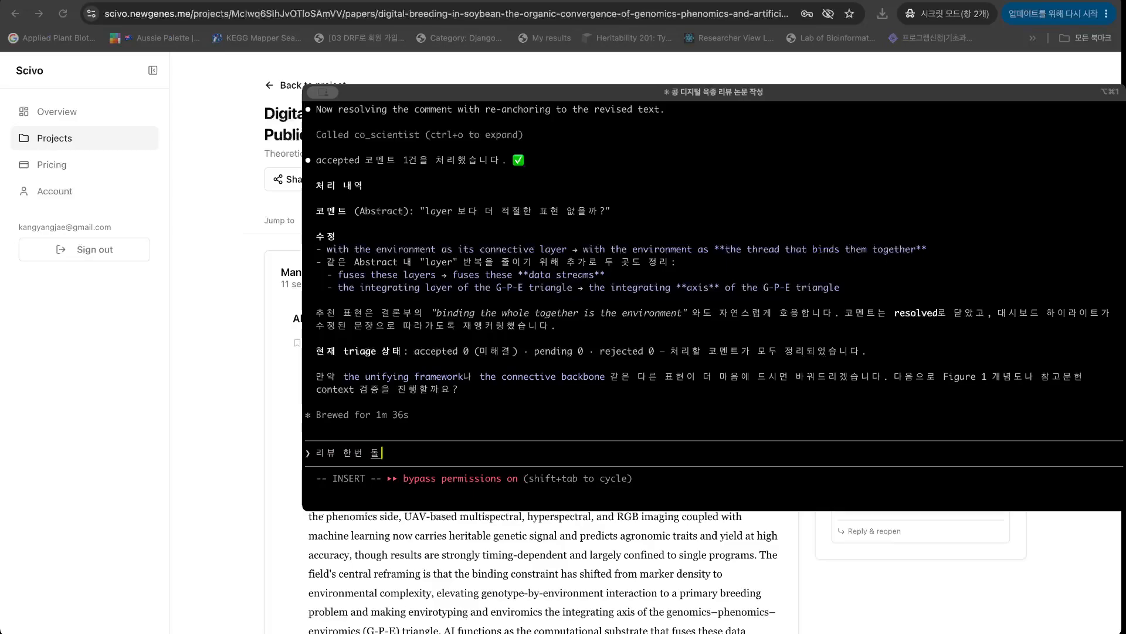
{"action": "type", "text": "려볼자."}
{"action": "key", "text": "Return"}
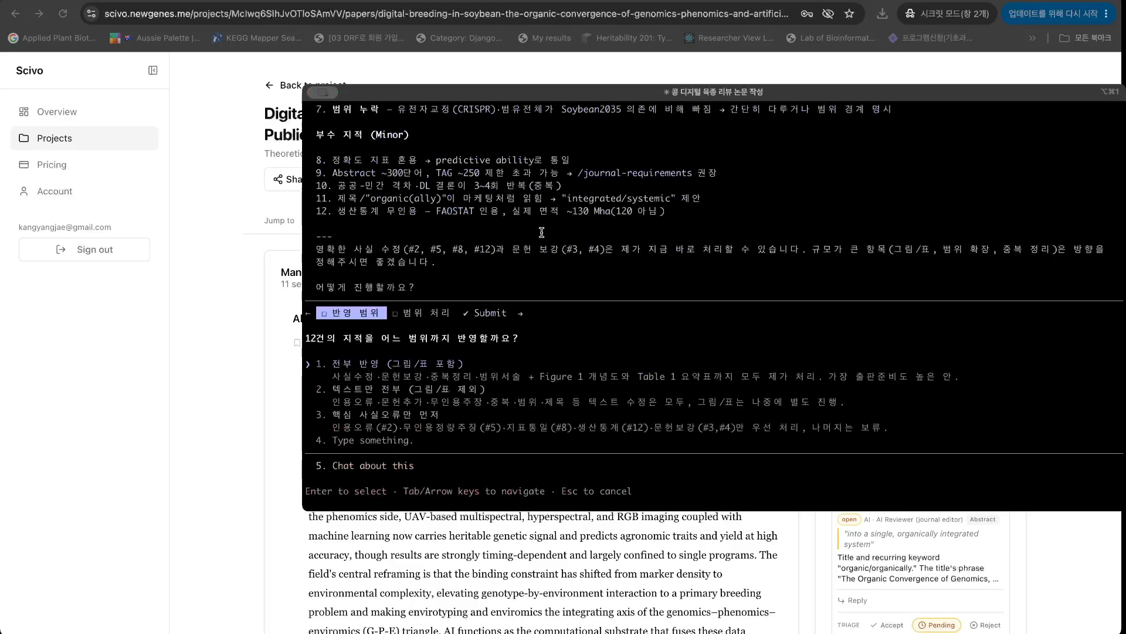
Read the review's major and minor points in the terminal, and look through the AI reviewer comments in the Scivo draft.
{"action": "scroll", "coordinate": [536, 232], "scroll_direction": "up", "scroll_amount": 5}
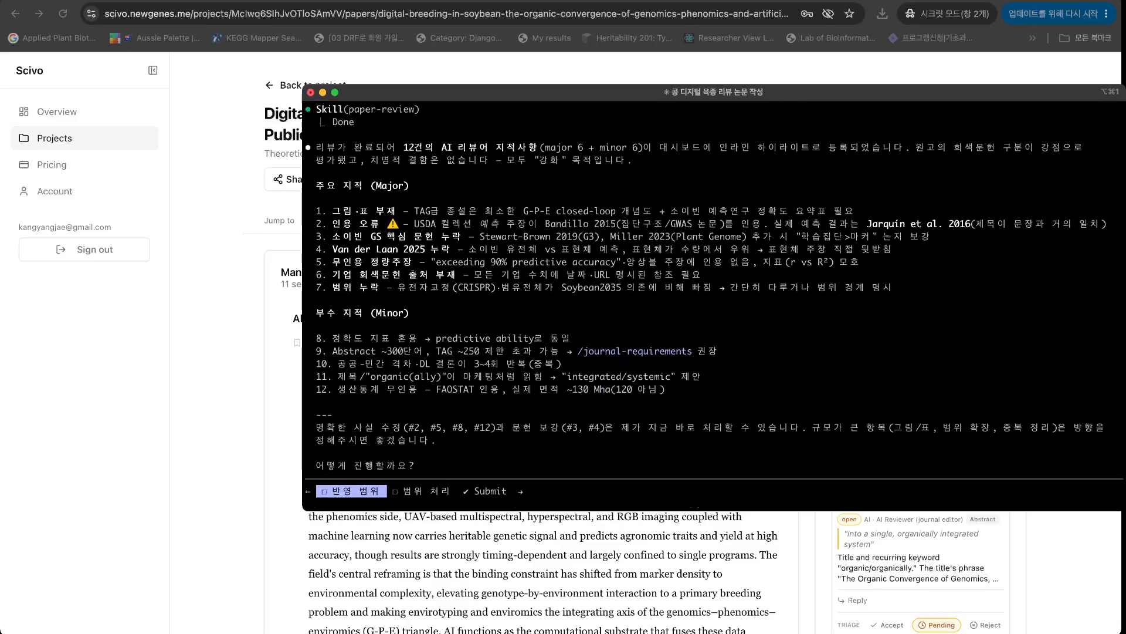
{"action": "key", "text": "super+Tab"}
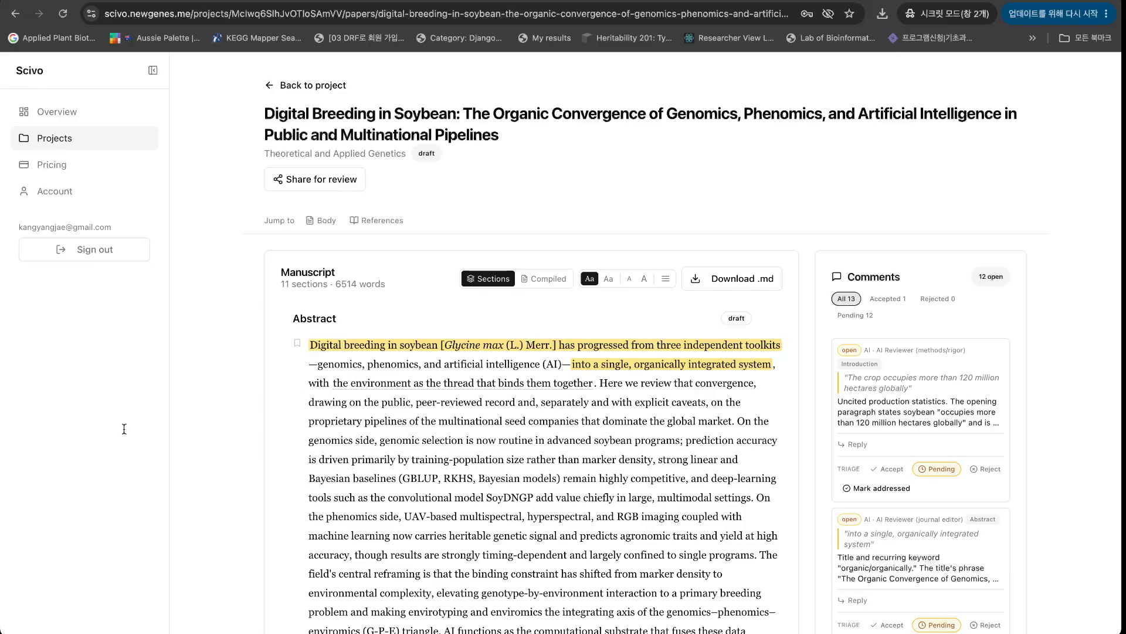
{"action": "scroll", "coordinate": [867, 415], "scroll_direction": "down", "scroll_amount": 2}
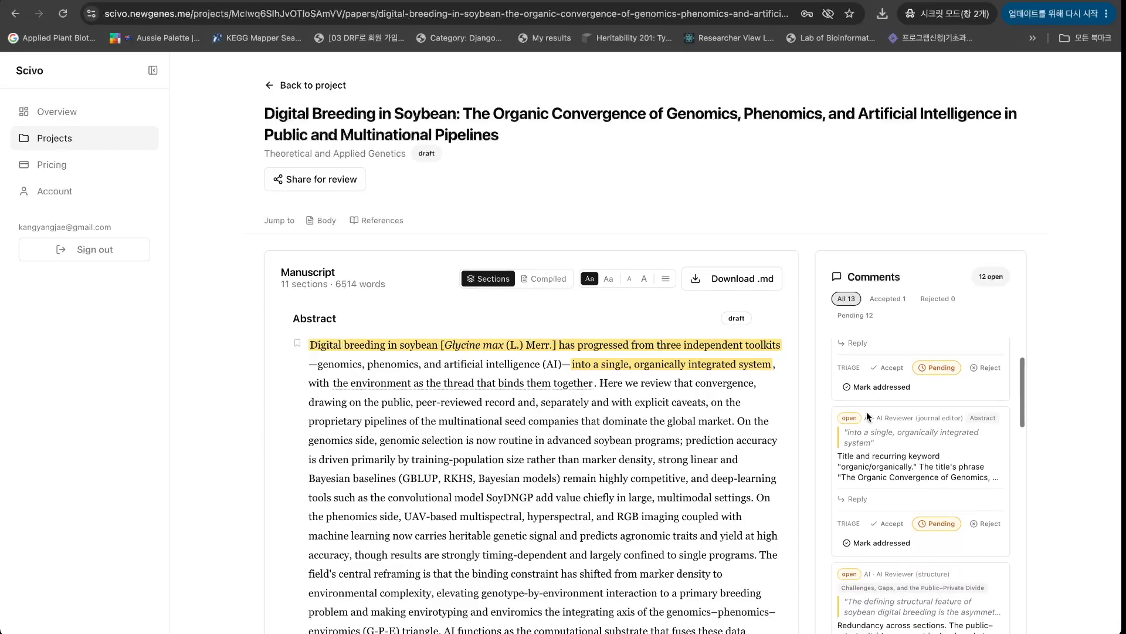
{"action": "scroll", "coordinate": [867, 416], "scroll_direction": "down", "scroll_amount": 5}
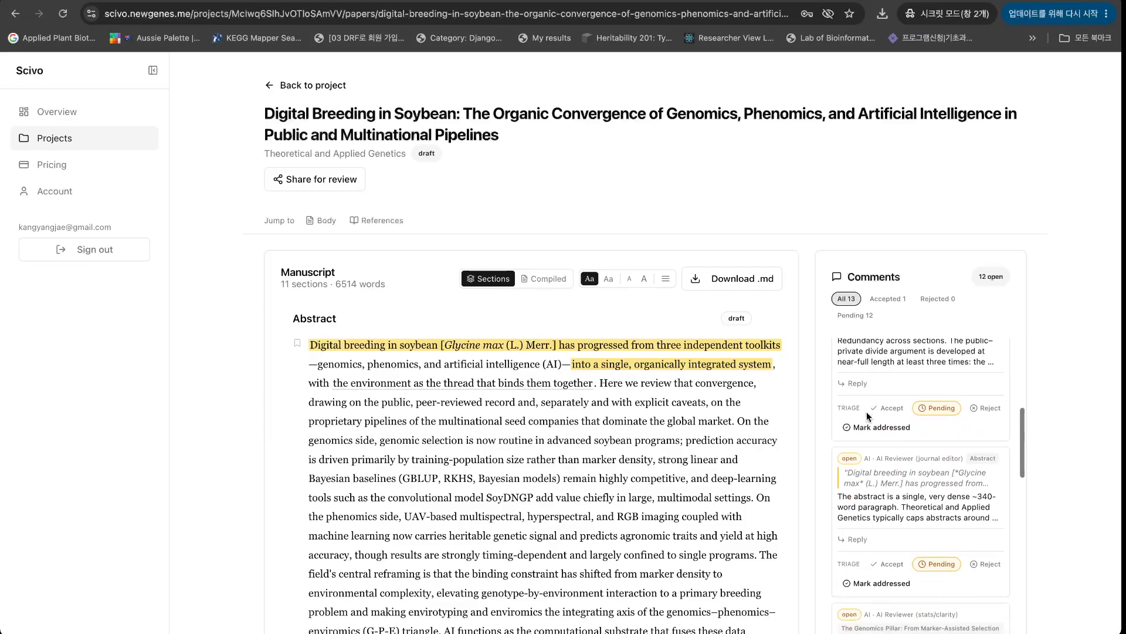
{"action": "scroll", "coordinate": [867, 415], "scroll_direction": "down", "scroll_amount": 3}
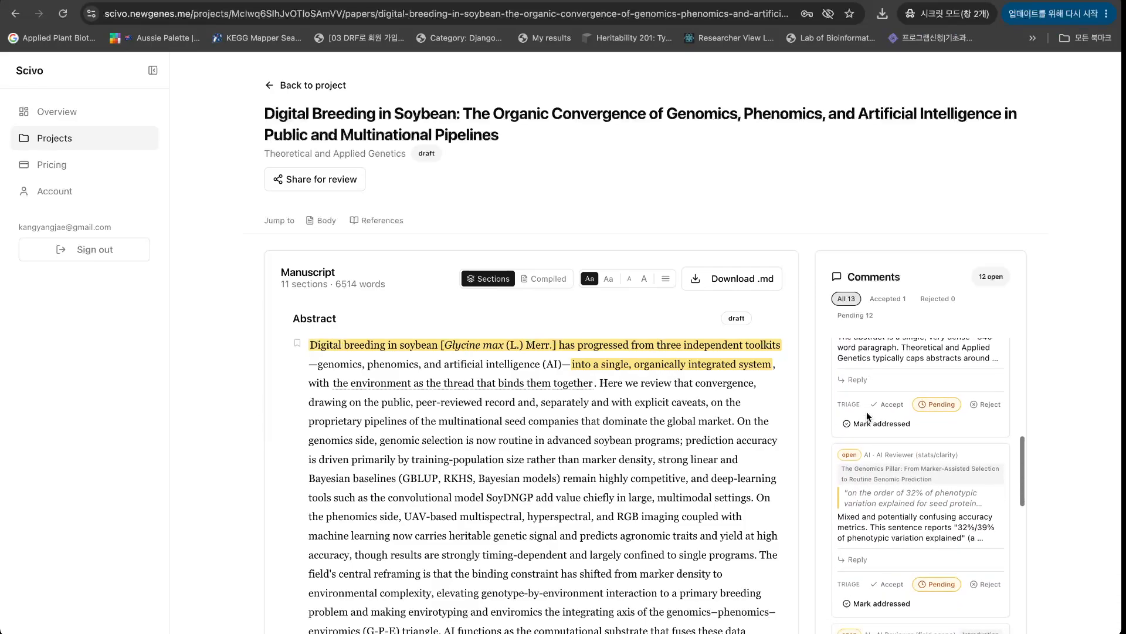
{"action": "scroll", "coordinate": [867, 416], "scroll_direction": "down", "scroll_amount": 4}
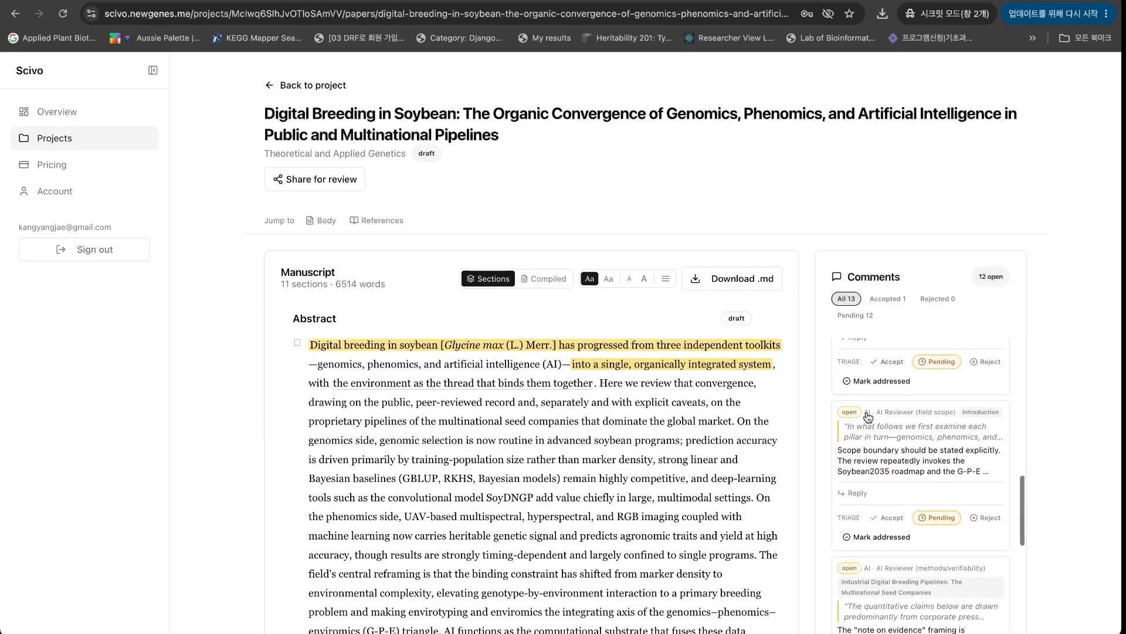
{"action": "scroll", "coordinate": [867, 416], "scroll_direction": "down", "scroll_amount": 5}
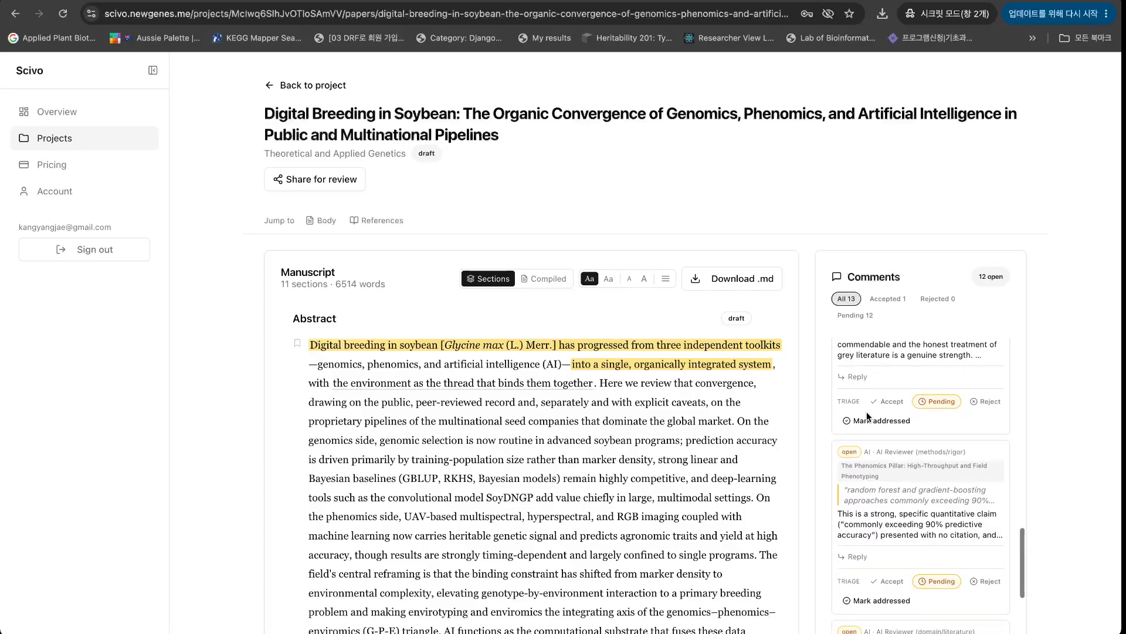
{"action": "scroll", "coordinate": [867, 417], "scroll_direction": "down", "scroll_amount": 1}
{"action": "scroll", "coordinate": [868, 417], "scroll_direction": "up", "scroll_amount": 17}
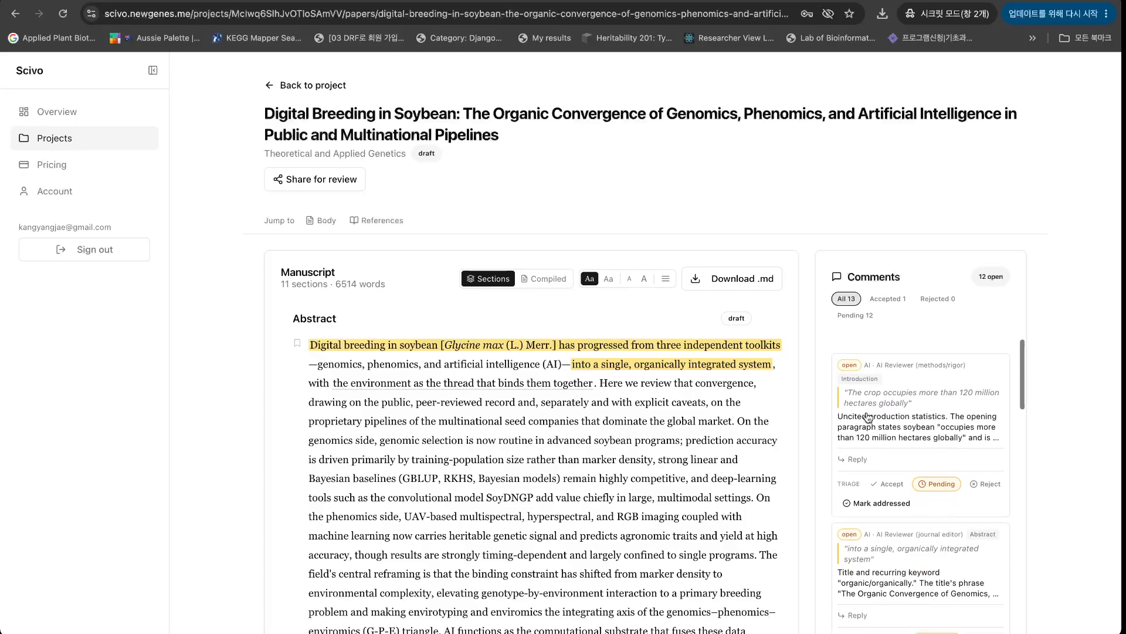
Locate the comment on "The crop occupies more than 120 million hectares globally" in the Introduction and read its full text.
{"action": "left_click", "coordinate": [868, 417]}
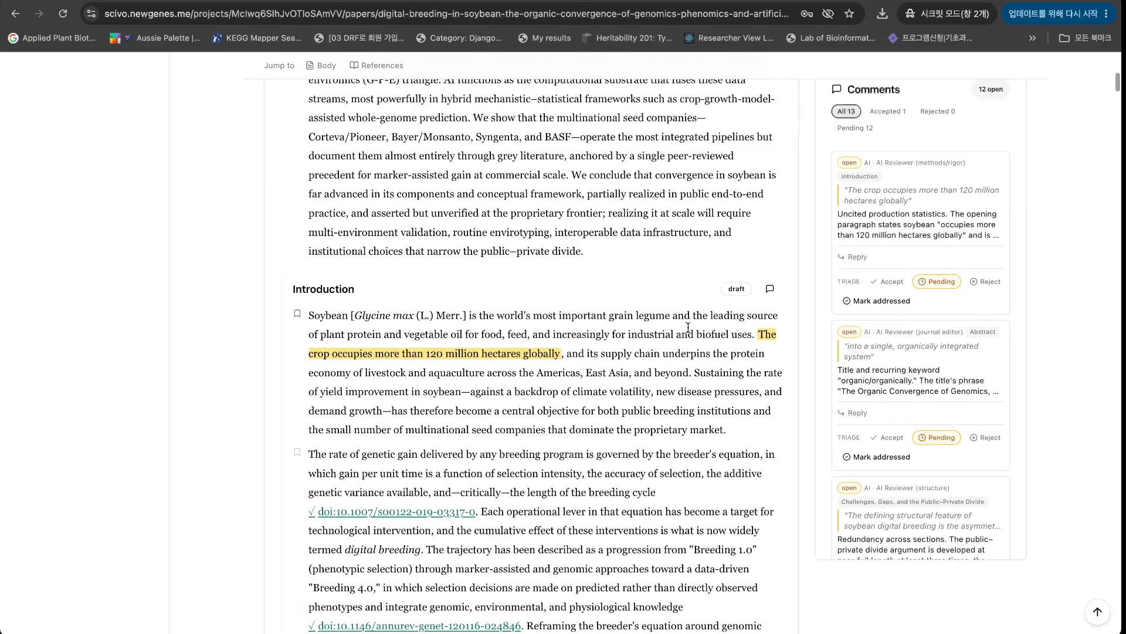
{"action": "left_click", "coordinate": [529, 356]}
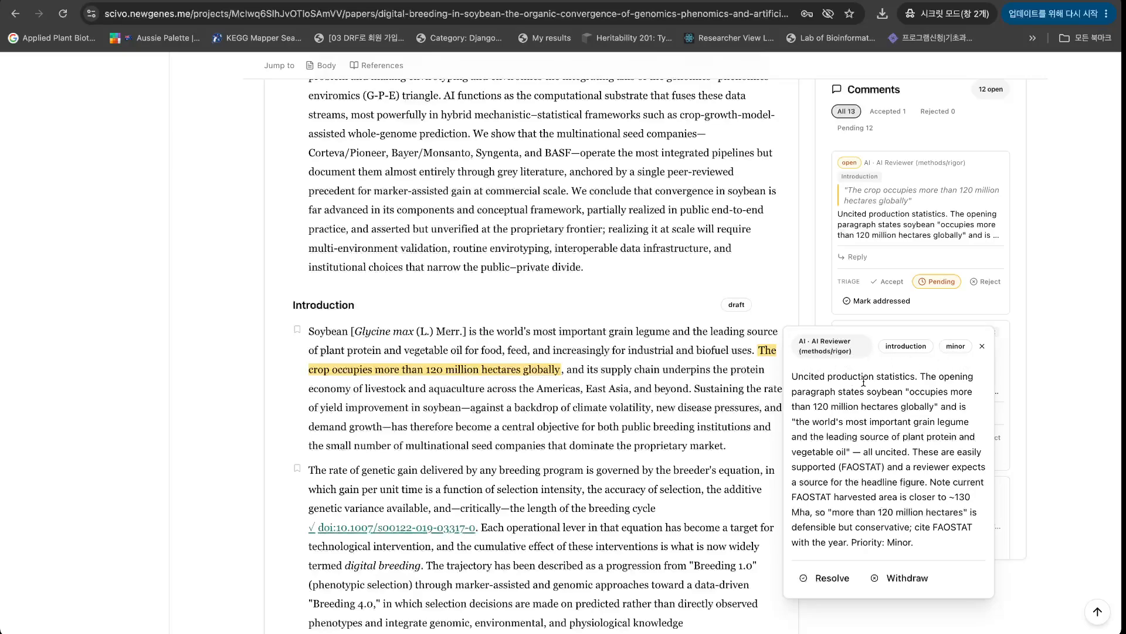
{"action": "scroll", "coordinate": [877, 417], "scroll_direction": "down", "scroll_amount": 1}
{"action": "scroll", "coordinate": [667, 416], "scroll_direction": "down", "scroll_amount": 1}
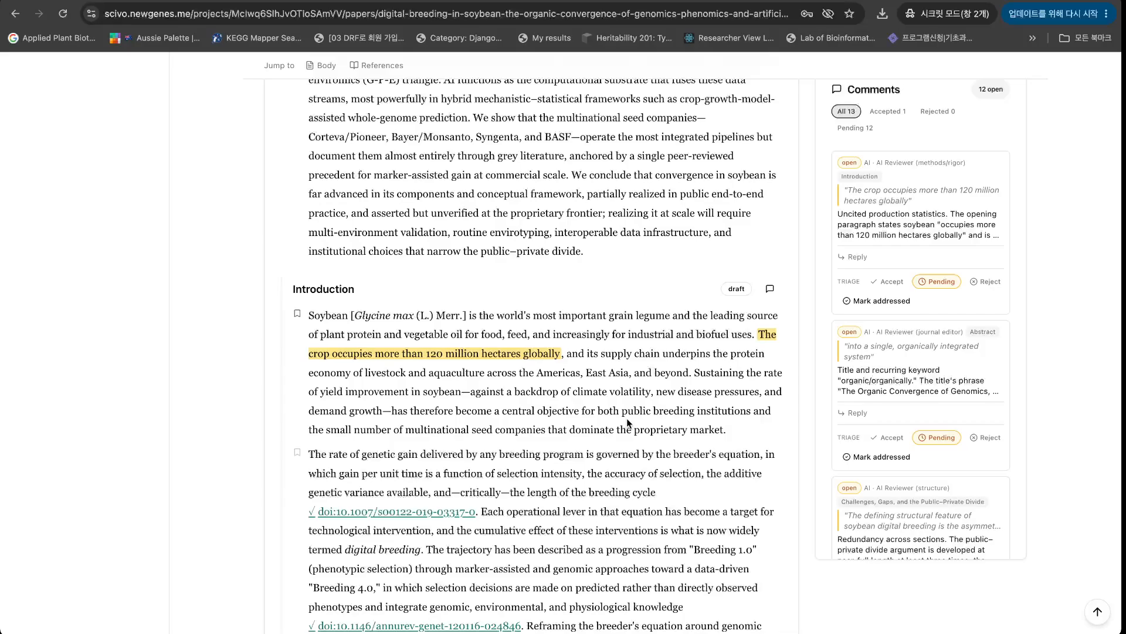
{"action": "scroll", "coordinate": [628, 421], "scroll_direction": "down", "scroll_amount": 5}
{"action": "scroll", "coordinate": [627, 420], "scroll_direction": "up", "scroll_amount": 5}
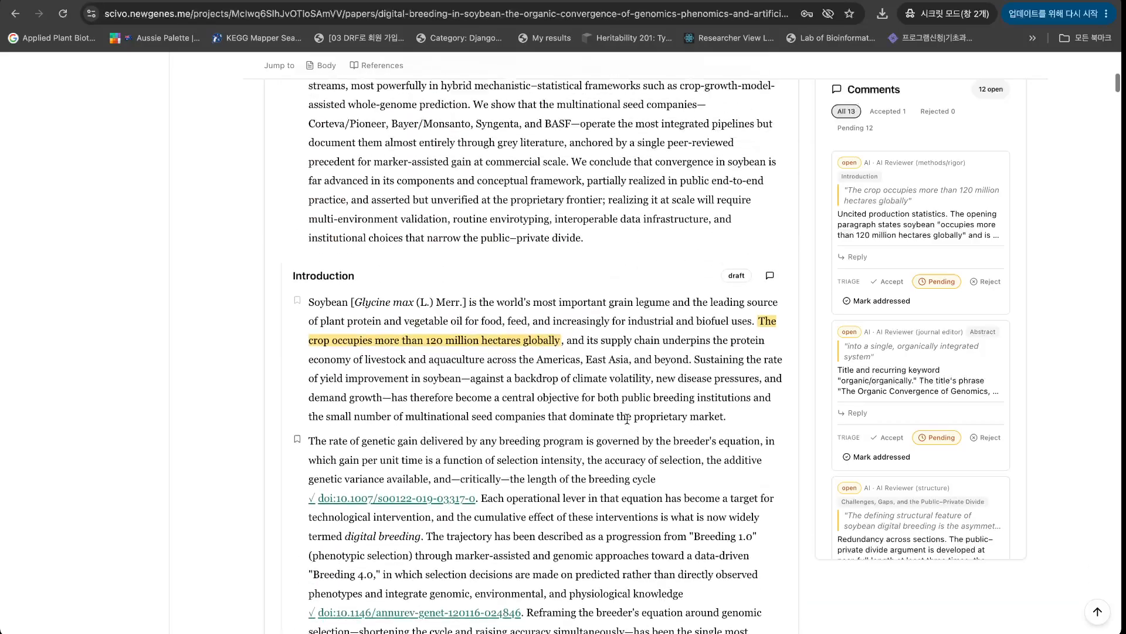
{"action": "scroll", "coordinate": [627, 419], "scroll_direction": "up", "scroll_amount": 5}
Find the AI Reviewer (field scope) comment on the Introduction's "In what follows we first examine each pillar" sentence and read its full text.
{"action": "scroll", "coordinate": [913, 359], "scroll_direction": "down", "scroll_amount": 1}
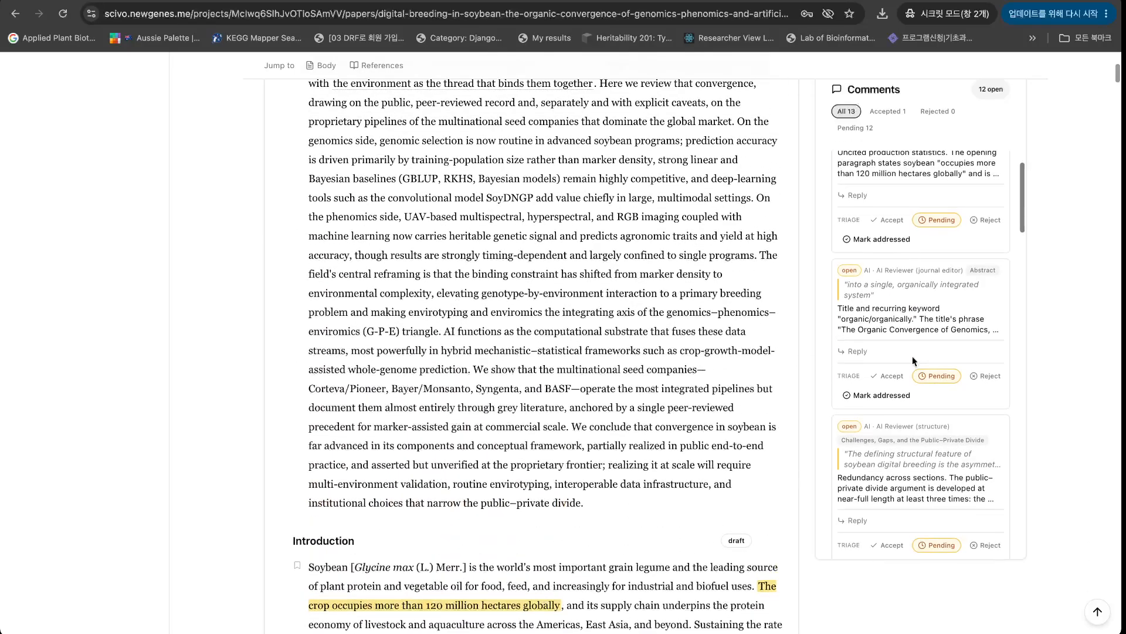
{"action": "scroll", "coordinate": [912, 359], "scroll_direction": "down", "scroll_amount": 7}
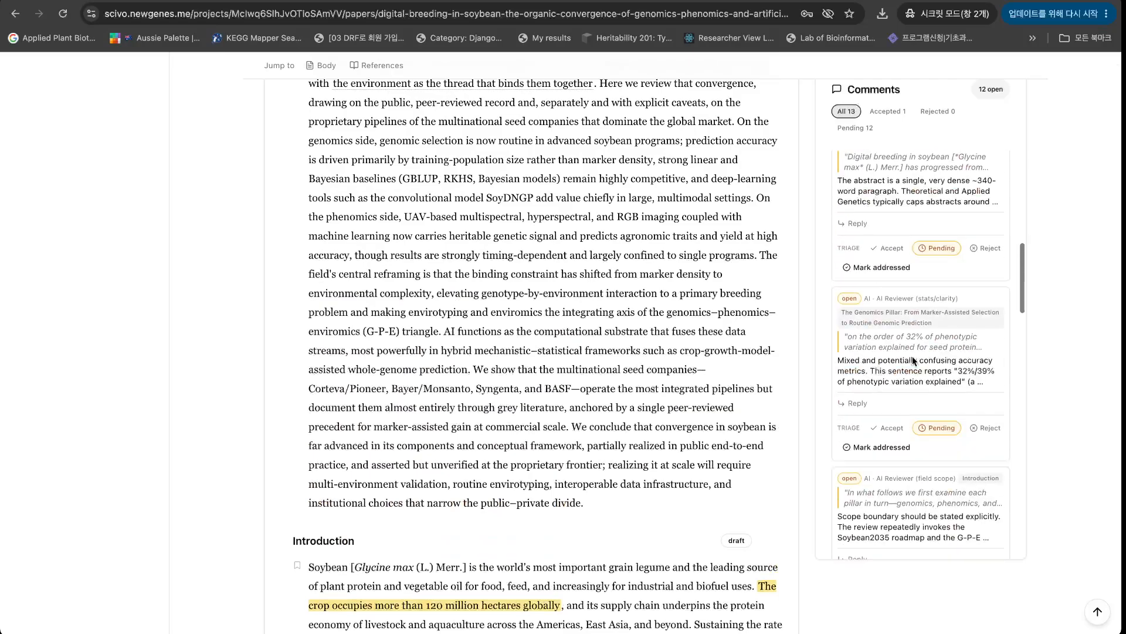
{"action": "scroll", "coordinate": [912, 359], "scroll_direction": "down", "scroll_amount": 3}
{"action": "left_click", "coordinate": [913, 359]}
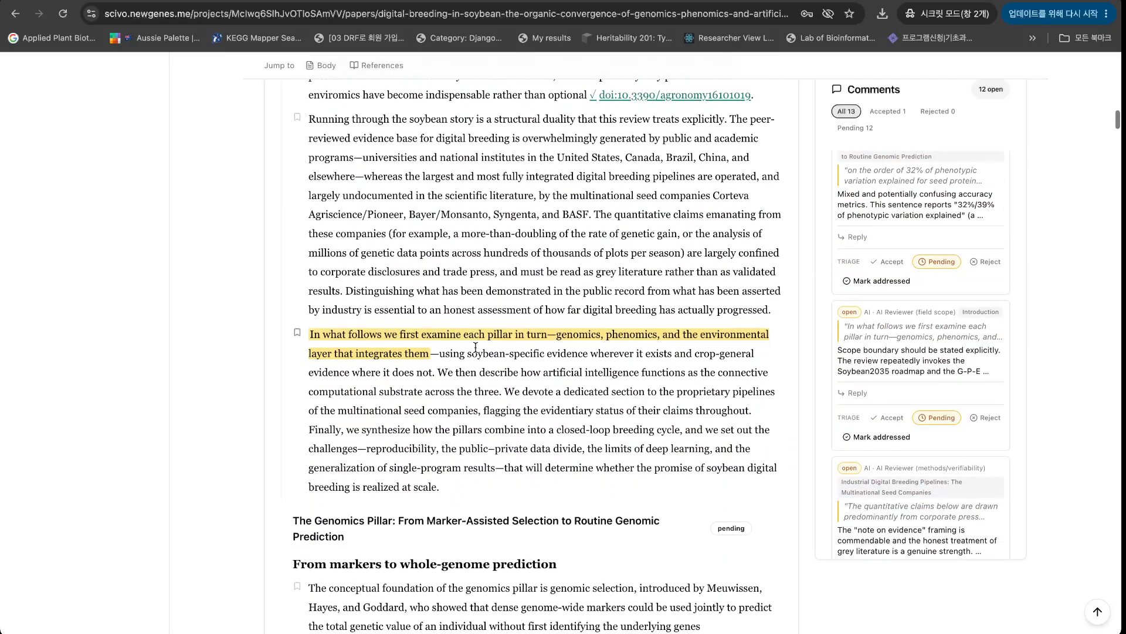
{"action": "left_click", "coordinate": [416, 337]}
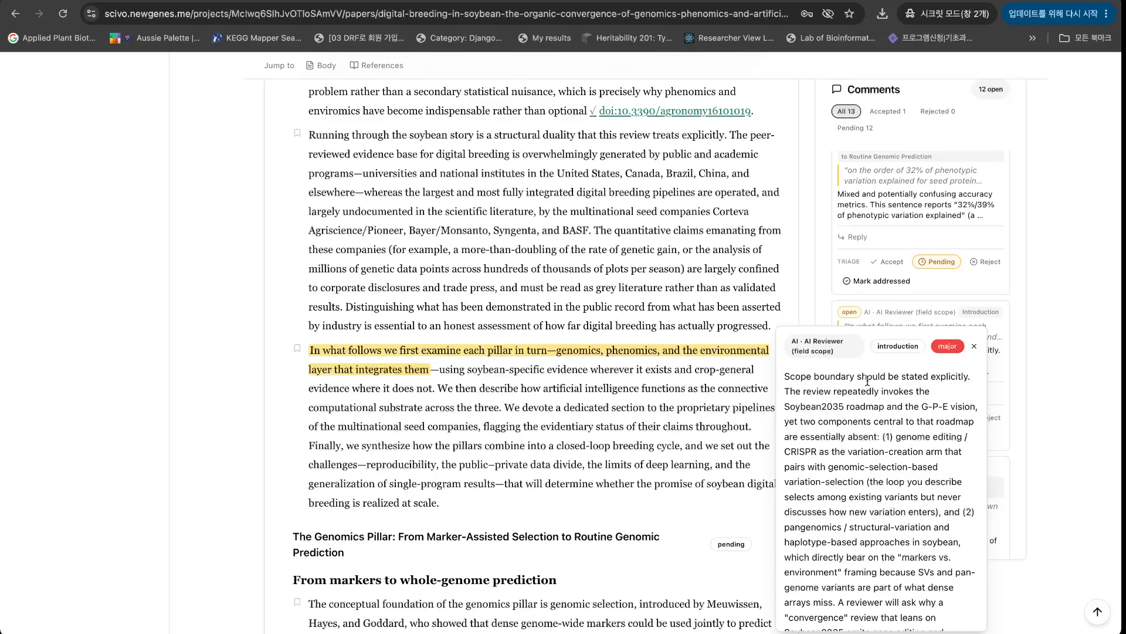
{"action": "scroll", "coordinate": [822, 413], "scroll_direction": "down", "scroll_amount": 5}
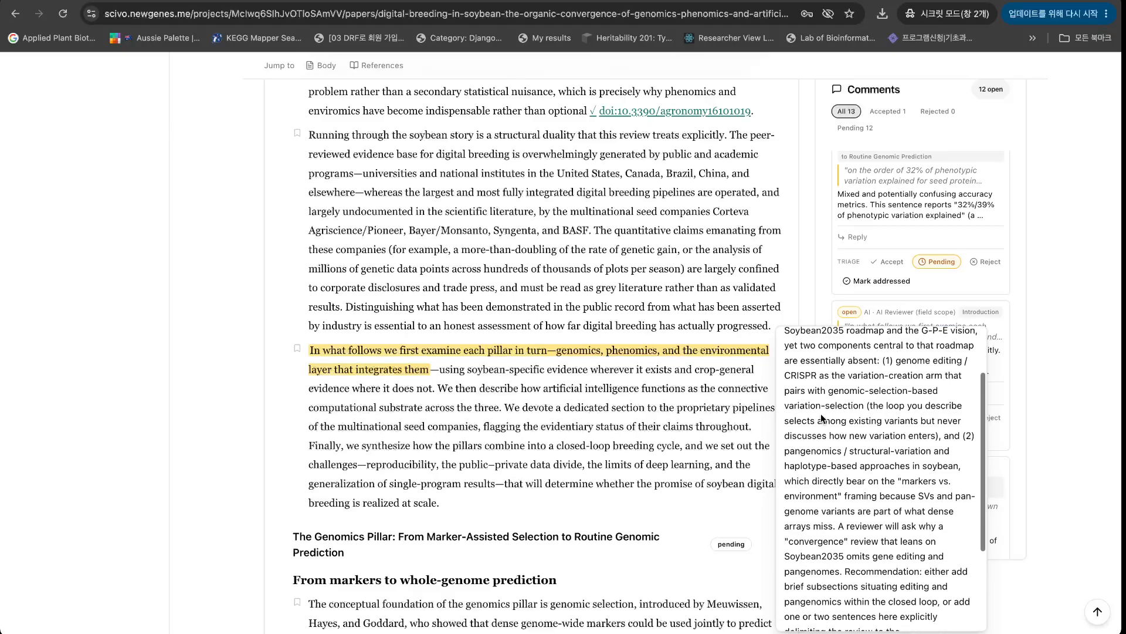
{"action": "scroll", "coordinate": [821, 413], "scroll_direction": "up", "scroll_amount": 4}
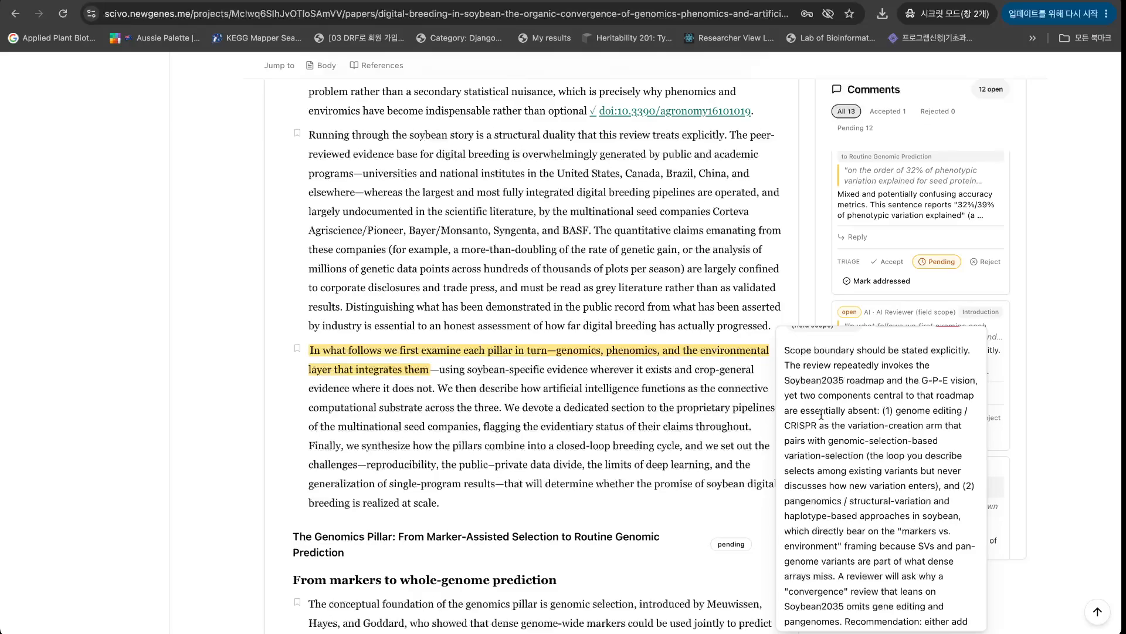
{"action": "scroll", "coordinate": [821, 414], "scroll_direction": "down", "scroll_amount": 1}
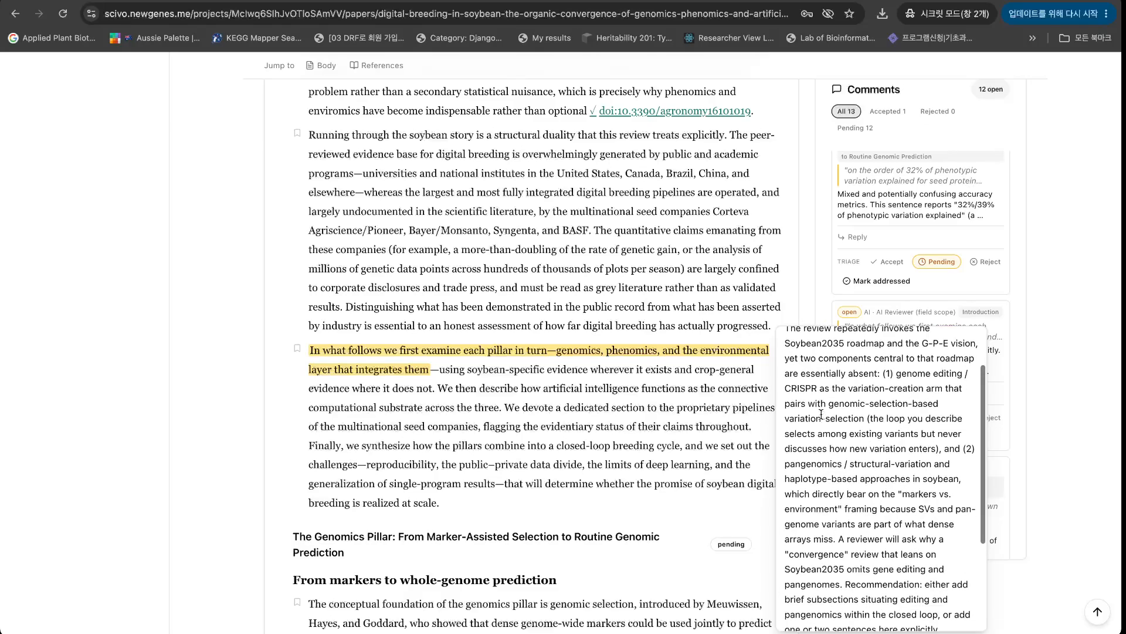
{"action": "scroll", "coordinate": [822, 414], "scroll_direction": "up", "scroll_amount": 1}
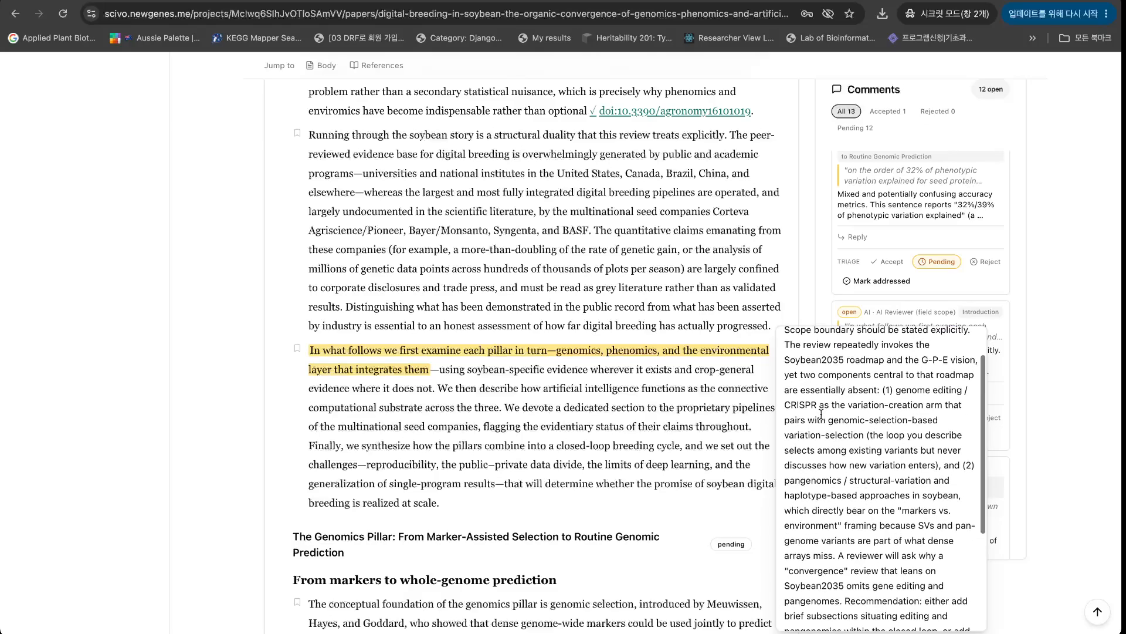
{"action": "scroll", "coordinate": [821, 414], "scroll_direction": "down", "scroll_amount": 2}
{"action": "scroll", "coordinate": [822, 414], "scroll_direction": "down", "scroll_amount": 4}
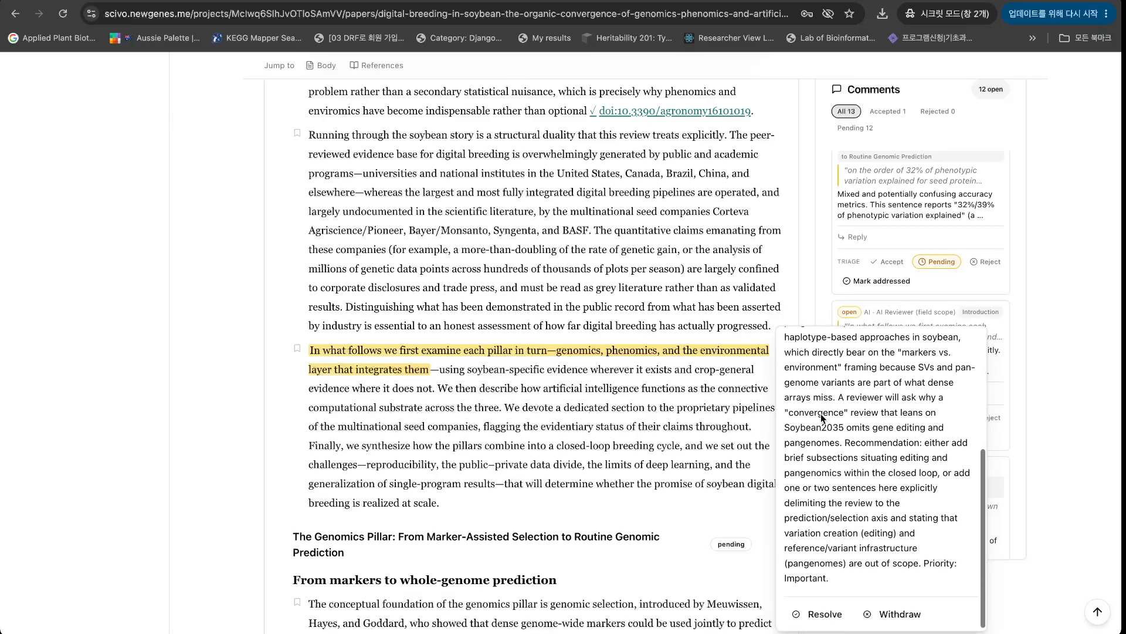
{"action": "scroll", "coordinate": [821, 414], "scroll_direction": "up", "scroll_amount": 2}
{"action": "scroll", "coordinate": [821, 417], "scroll_direction": "up", "scroll_amount": 3}
{"action": "scroll", "coordinate": [586, 382], "scroll_direction": "down", "scroll_amount": 1}
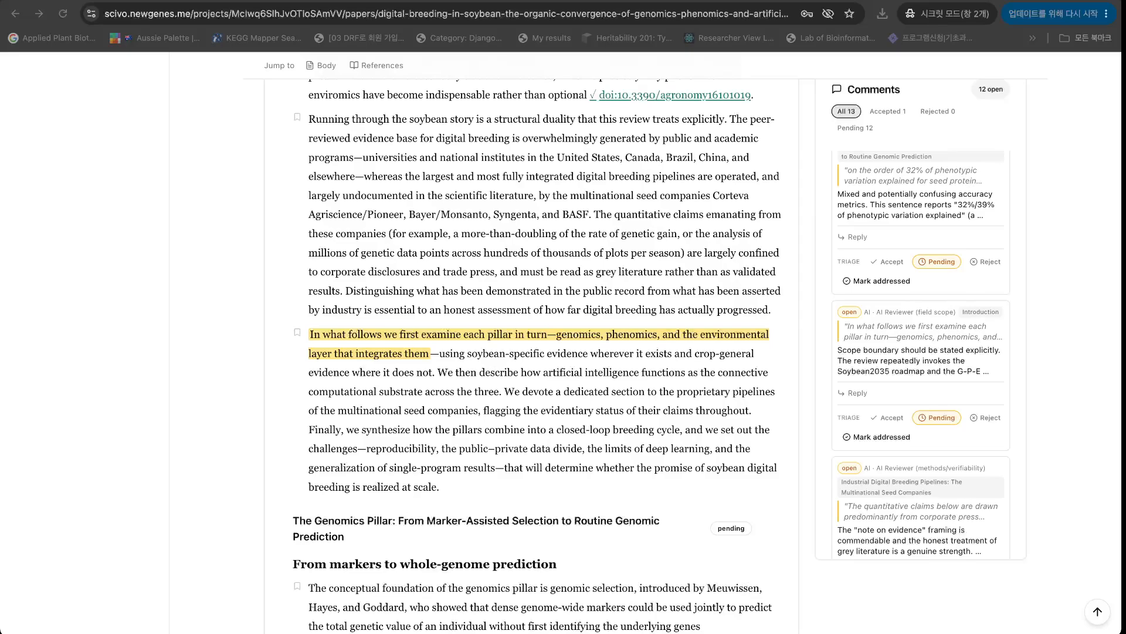
{"action": "key", "text": "super+Tab"}
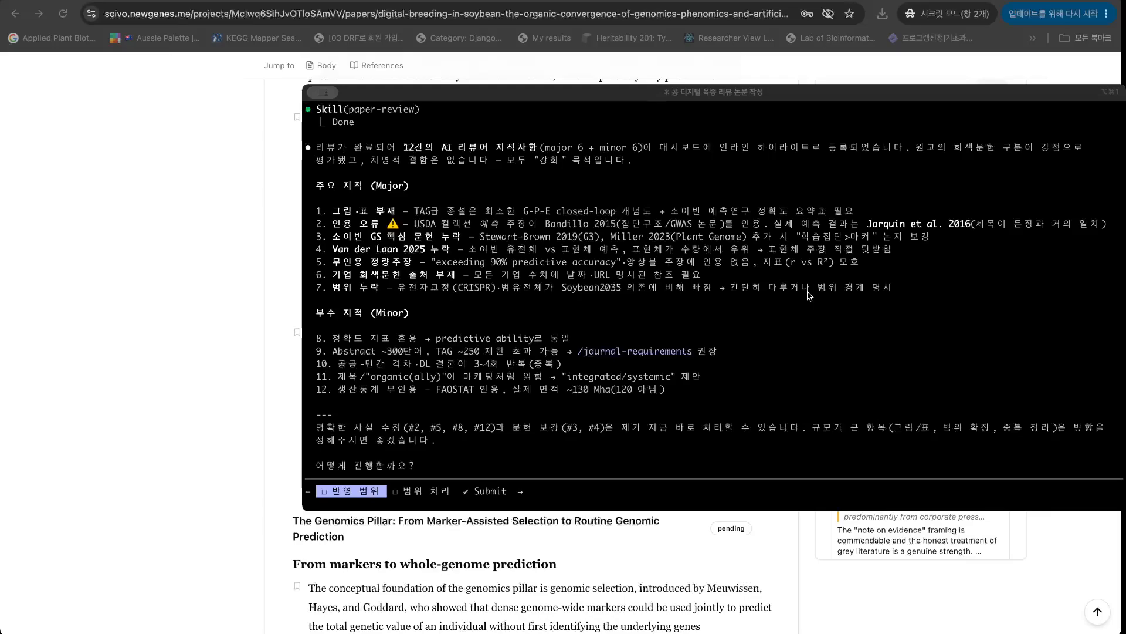
{"action": "key", "text": "super+Tab"}
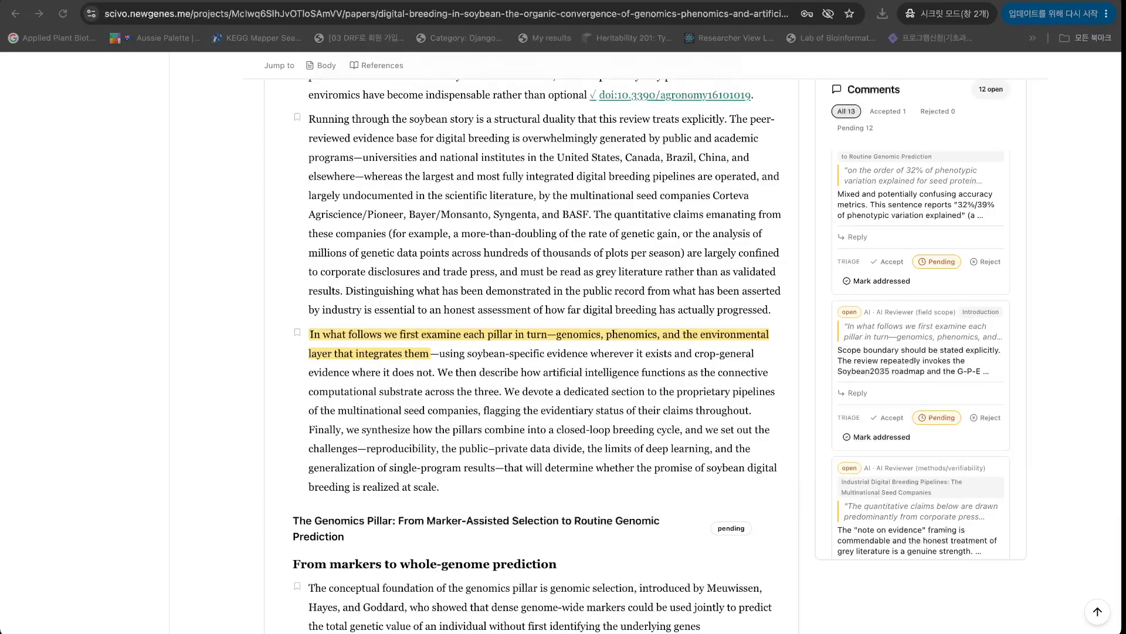
{"action": "left_click", "coordinate": [854, 238]}
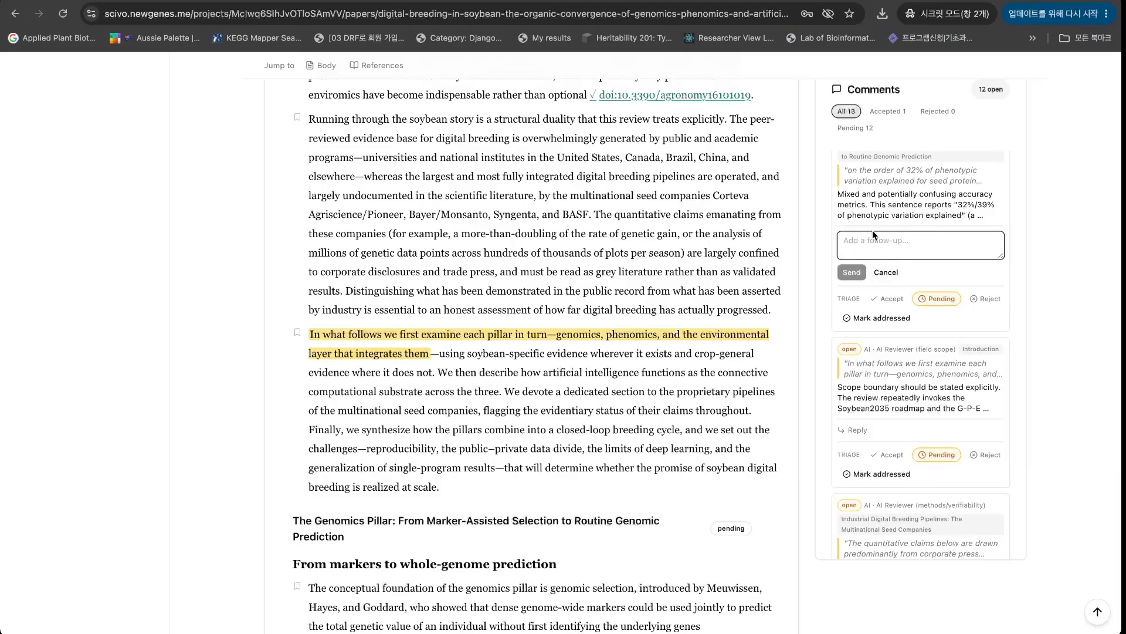
{"action": "left_click", "coordinate": [886, 272]}
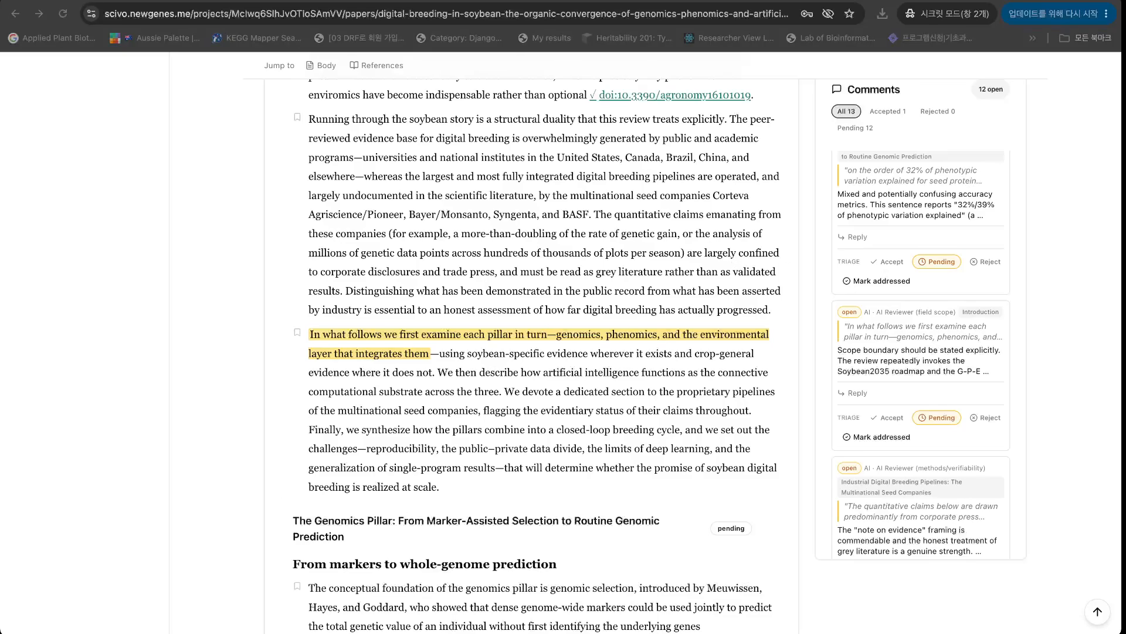
Switch to the Claude Code terminal and submit the review answers "텍스트만 전부 (그림/표 제외)" for the revision scope and "범위 경계만 명시" for item #7.
{"action": "key", "text": "super+Tab"}
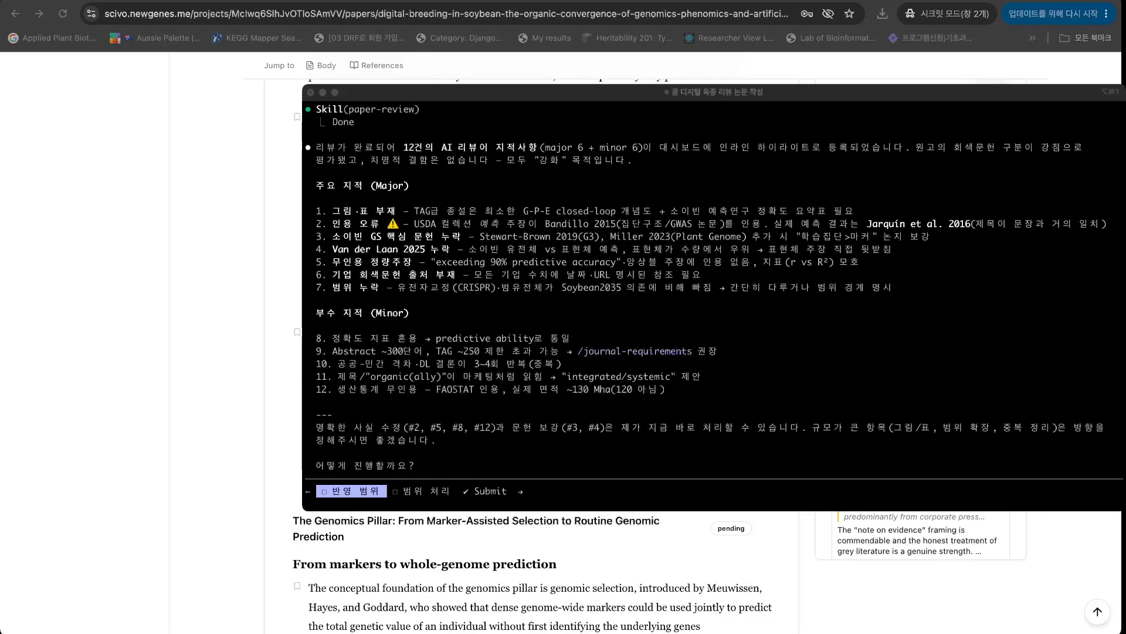
{"action": "left_click", "coordinate": [590, 319]}
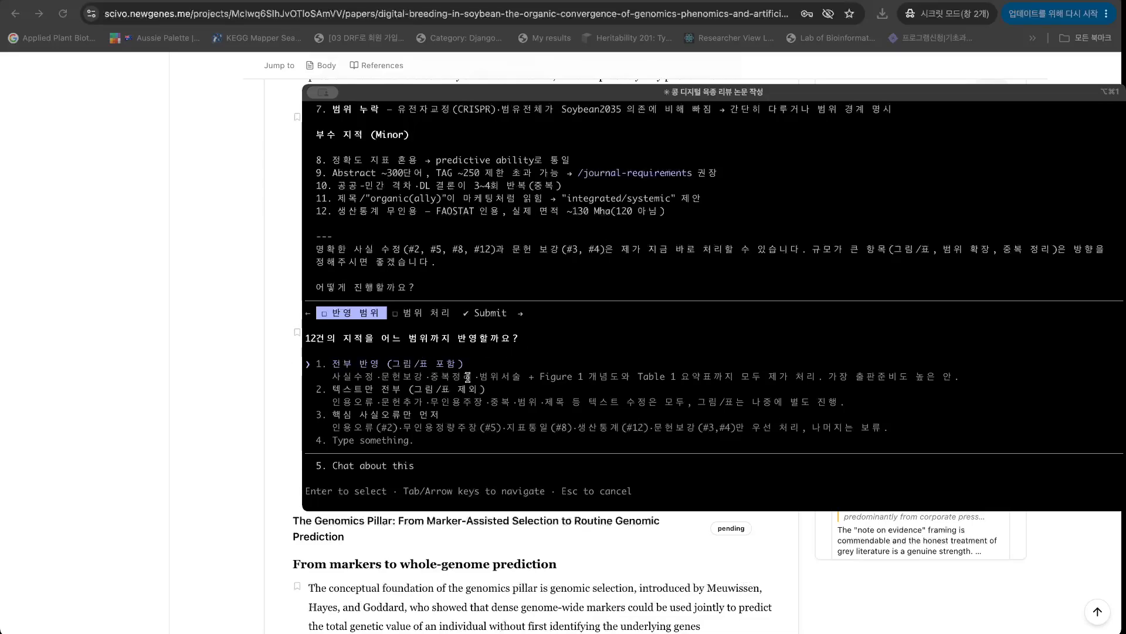
{"action": "key", "text": "Down"}
{"action": "key", "text": "Return"}
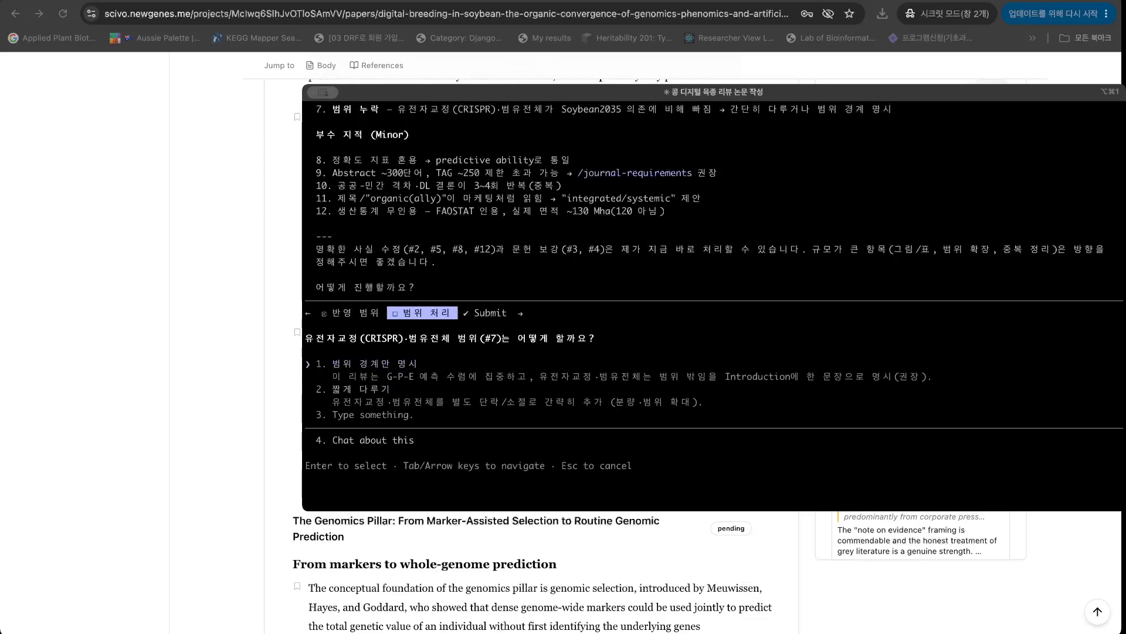
{"action": "key", "text": "Return"}
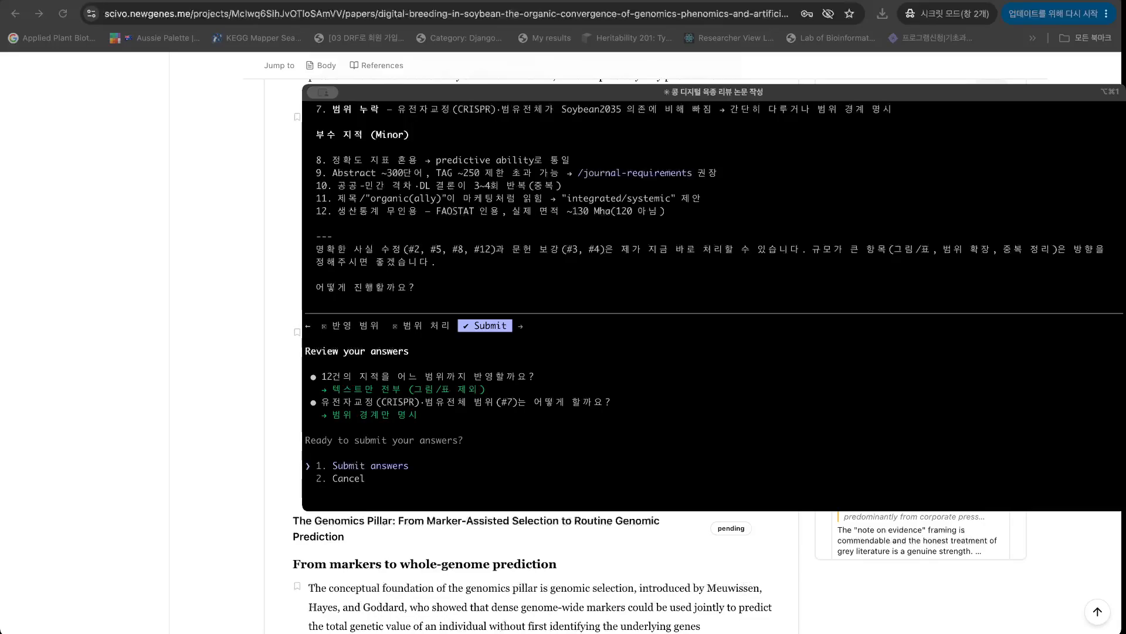
{"action": "key", "text": "Return"}
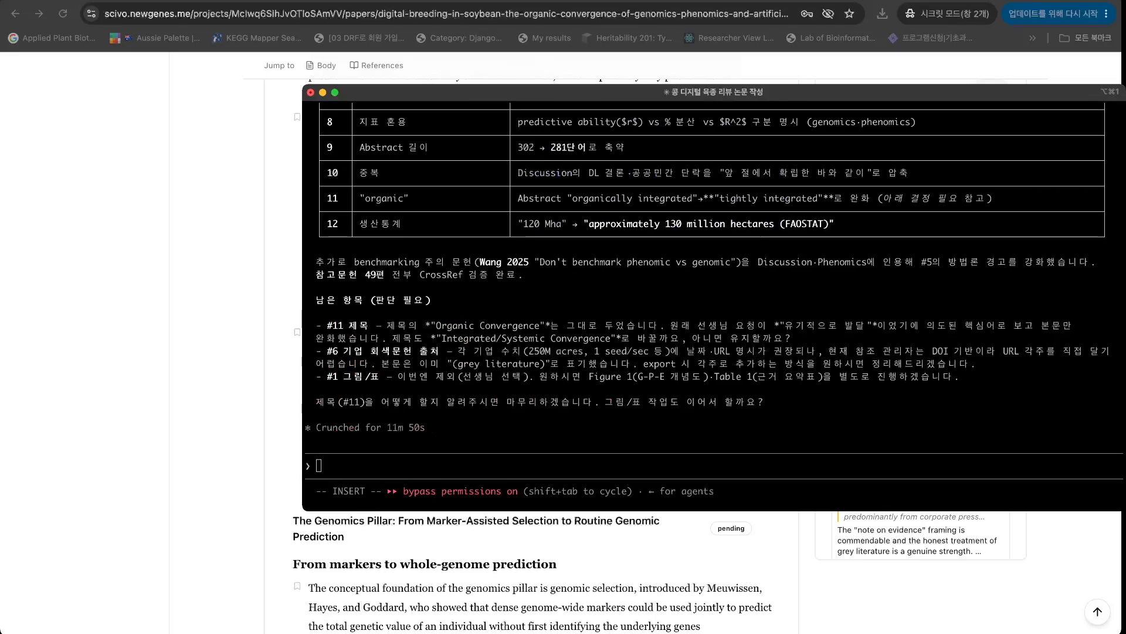
Return to the Scivo draft in the browser and look over the revised Introduction and Abstract.
{"action": "scroll", "coordinate": [528, 563], "scroll_direction": "up", "scroll_amount": 1}
{"action": "key", "text": "super+Tab"}
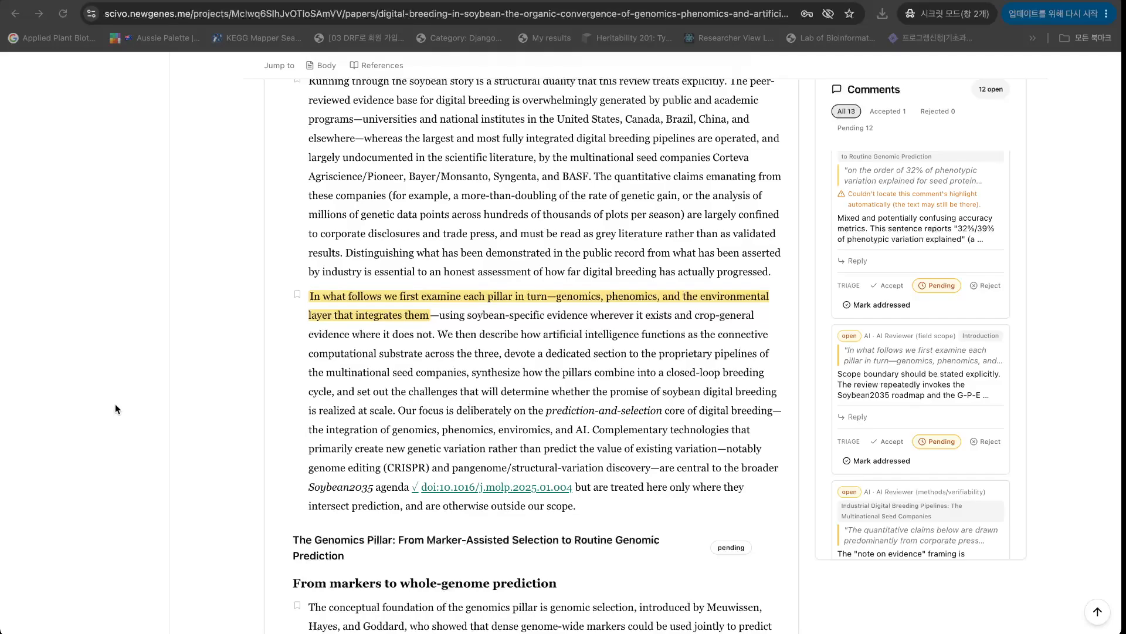
{"action": "scroll", "coordinate": [534, 278], "scroll_direction": "up", "scroll_amount": 20}
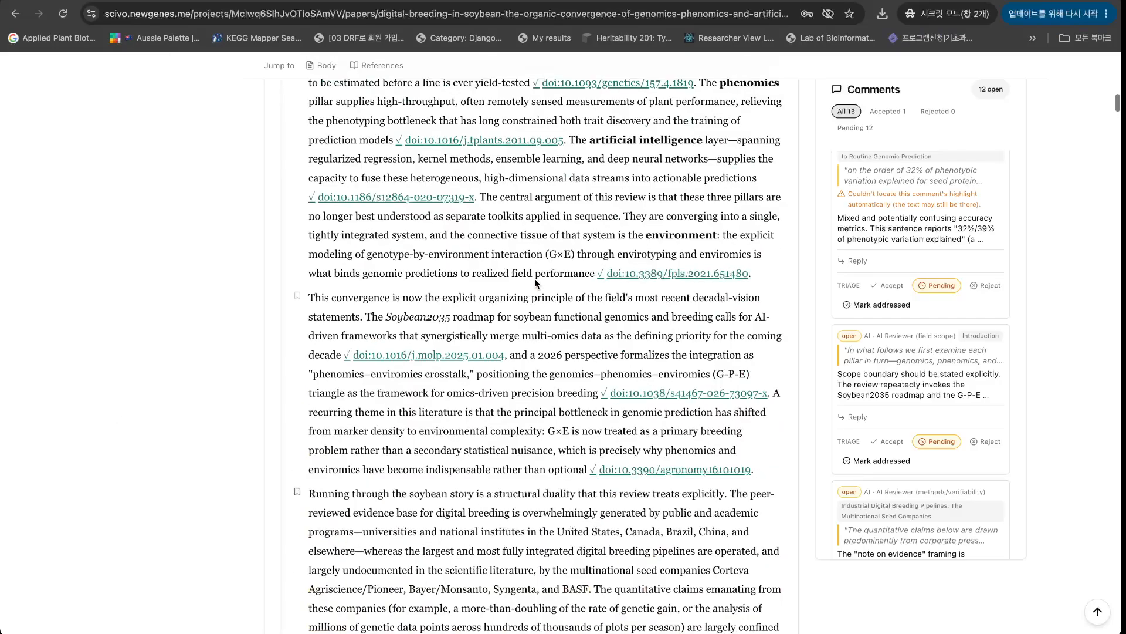
{"action": "scroll", "coordinate": [919, 426], "scroll_direction": "down", "scroll_amount": 1}
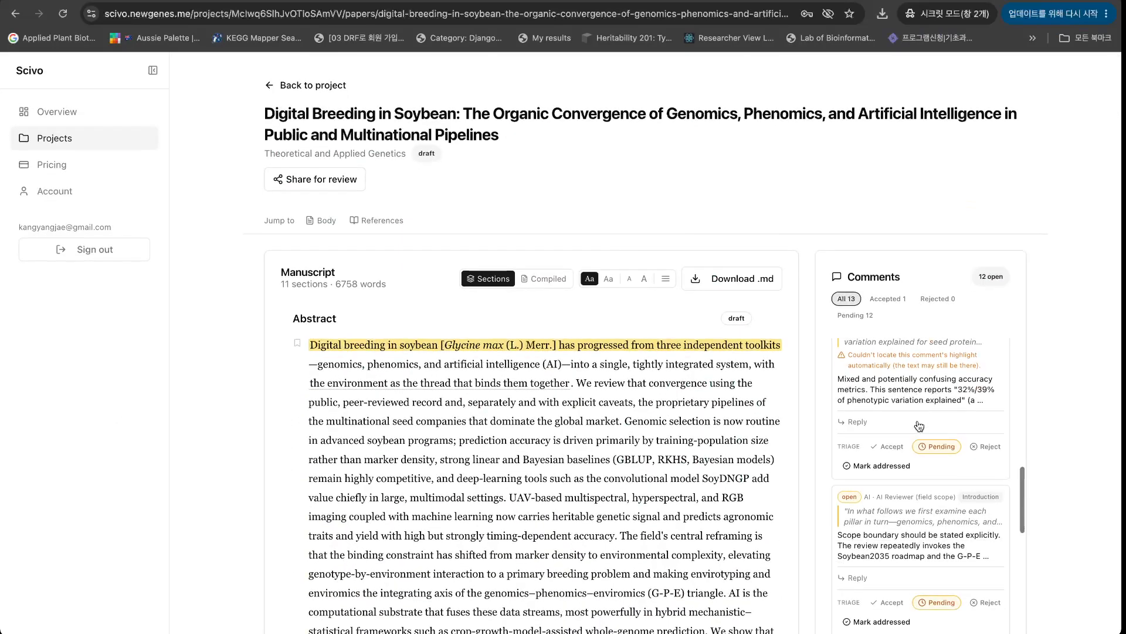
{"action": "scroll", "coordinate": [918, 425], "scroll_direction": "up", "scroll_amount": 2}
{"action": "scroll", "coordinate": [691, 434], "scroll_direction": "down", "scroll_amount": 2}
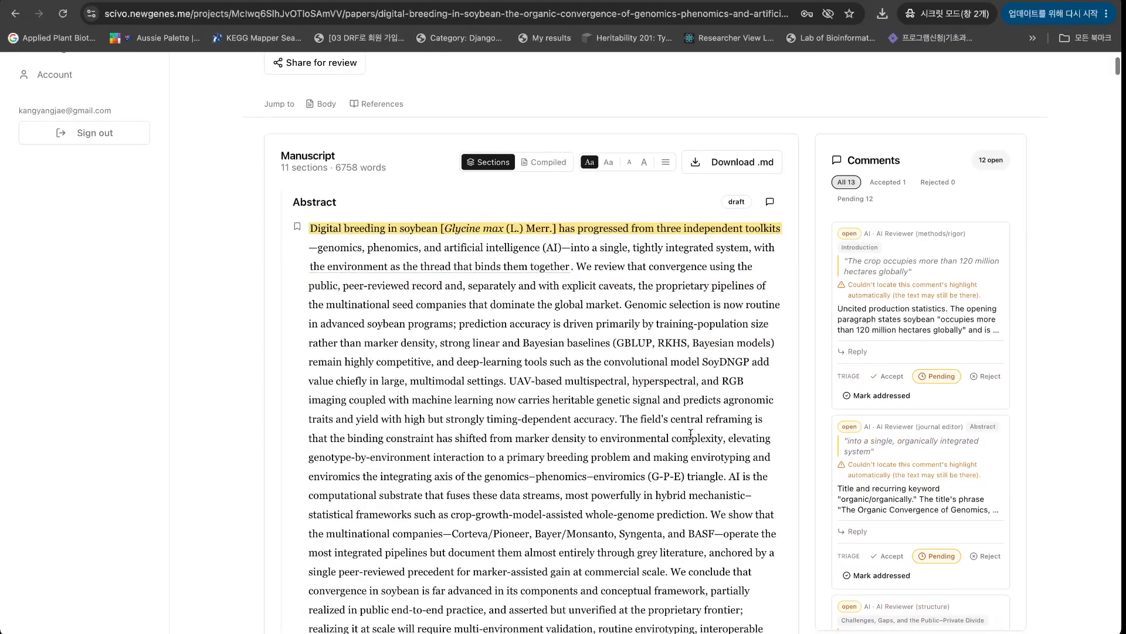
{"action": "scroll", "coordinate": [691, 434], "scroll_direction": "down", "scroll_amount": 1}
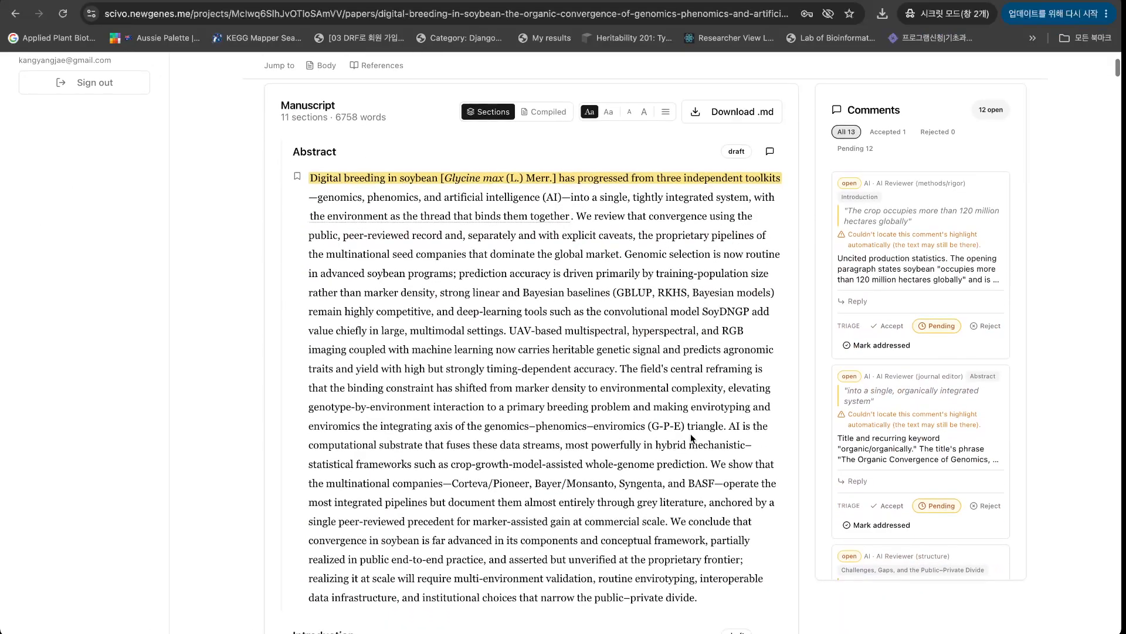
Compare the uncited production statistics comment with the revised Introduction, and look through the remaining reviewer comments.
{"action": "left_click", "coordinate": [836, 315]}
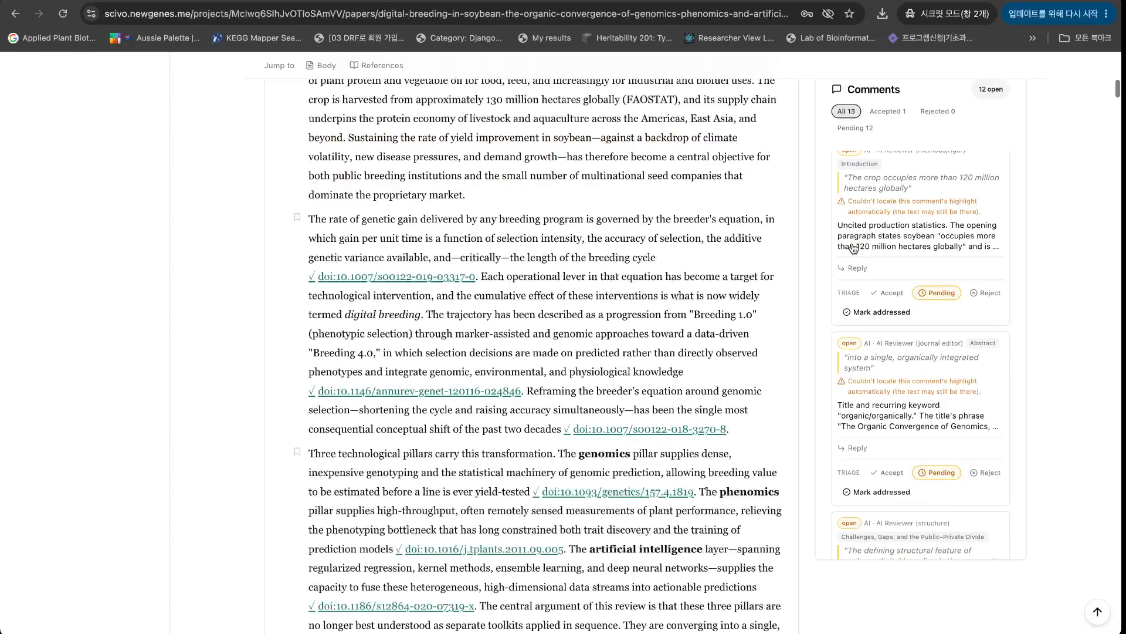
{"action": "scroll", "coordinate": [666, 253], "scroll_direction": "up", "scroll_amount": 6}
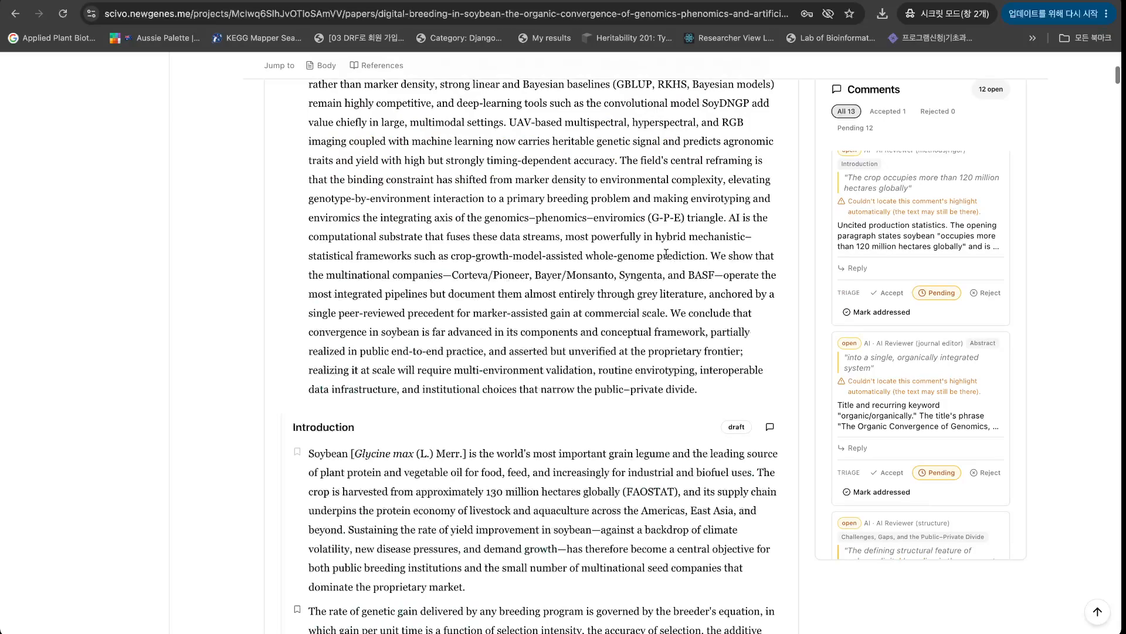
{"action": "left_click", "coordinate": [832, 335]}
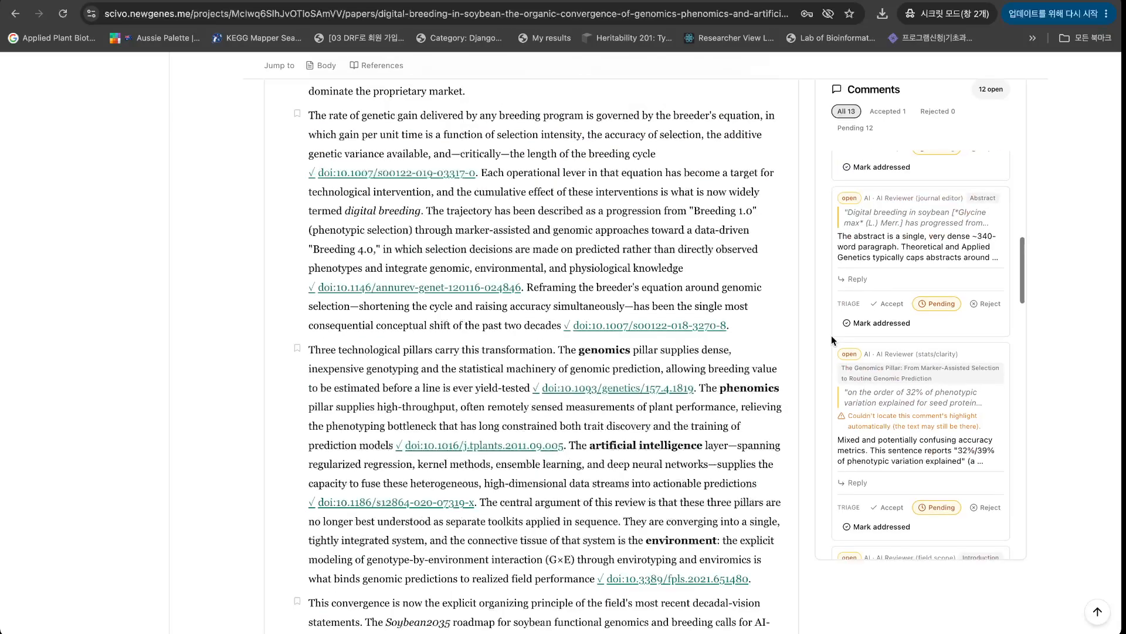
{"action": "scroll", "coordinate": [832, 335], "scroll_direction": "down", "scroll_amount": 5}
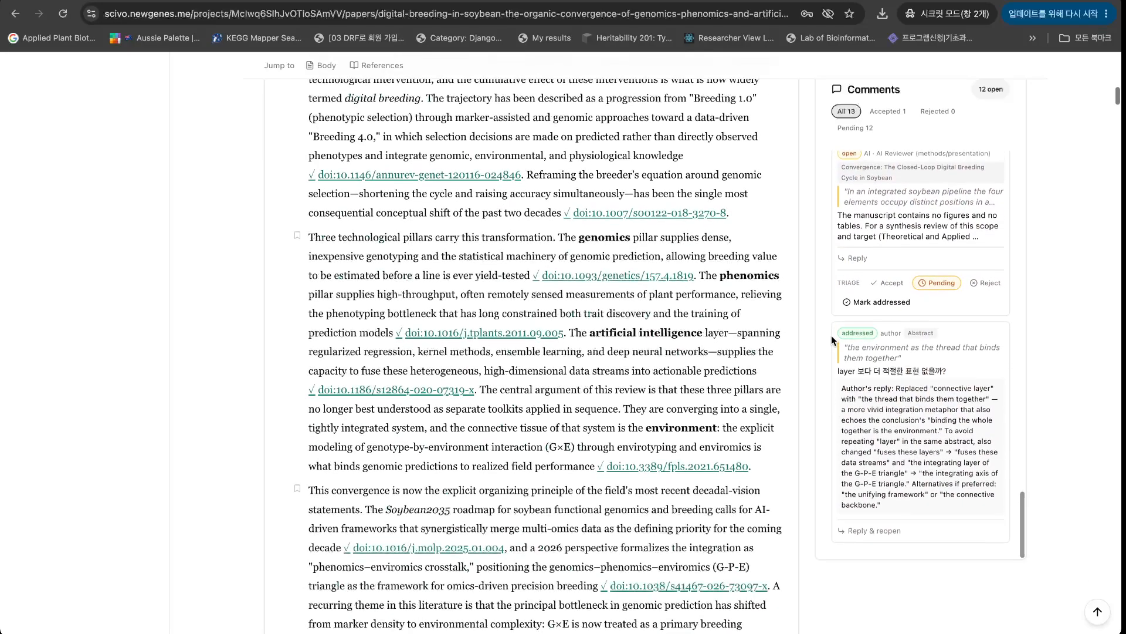
{"action": "scroll", "coordinate": [832, 336], "scroll_direction": "up", "scroll_amount": 5}
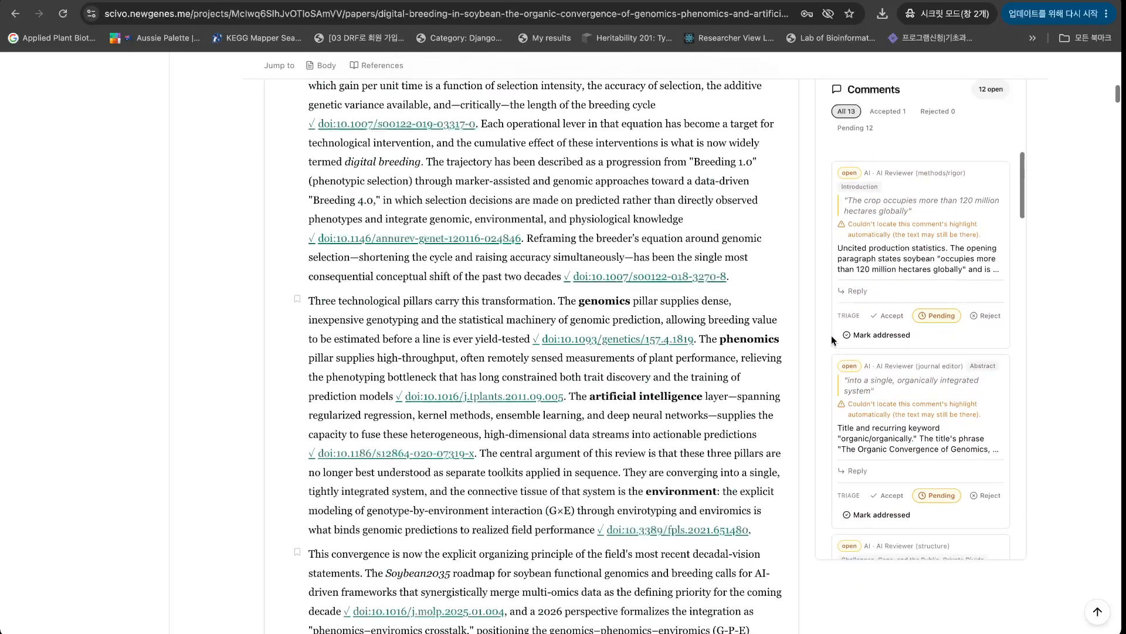
{"action": "scroll", "coordinate": [541, 338], "scroll_direction": "up", "scroll_amount": 14}
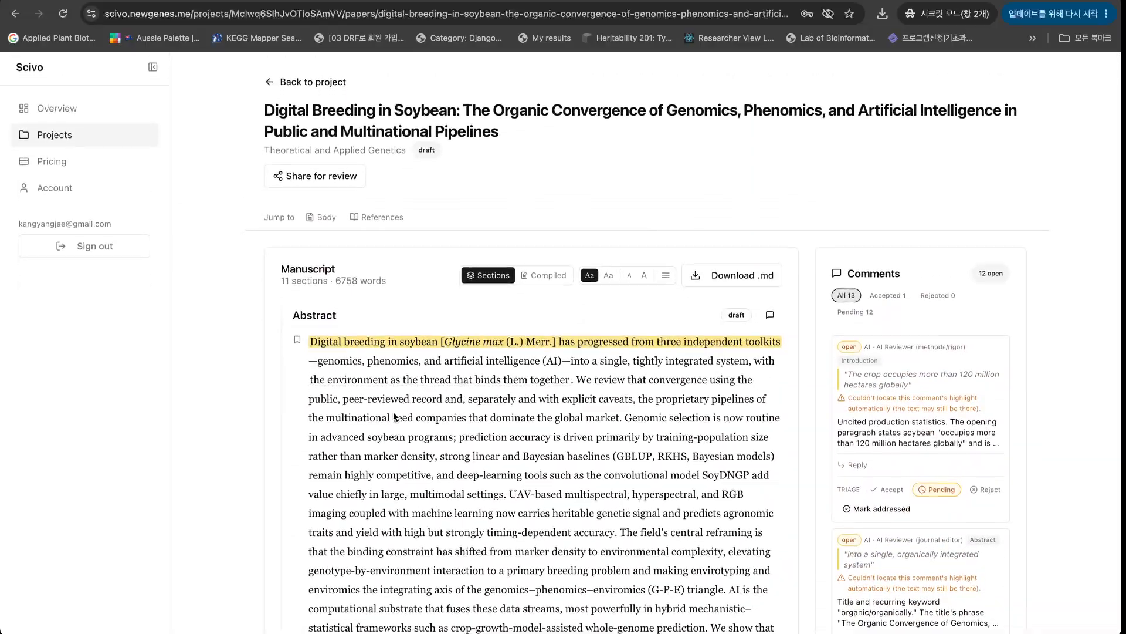
Look through the revised manuscript from the Abstract, across the genomics, phenomics, environment and AI sections, down to the References.
{"action": "scroll", "coordinate": [393, 412], "scroll_direction": "down", "scroll_amount": 18}
{"action": "scroll", "coordinate": [393, 412], "scroll_direction": "down", "scroll_amount": 20}
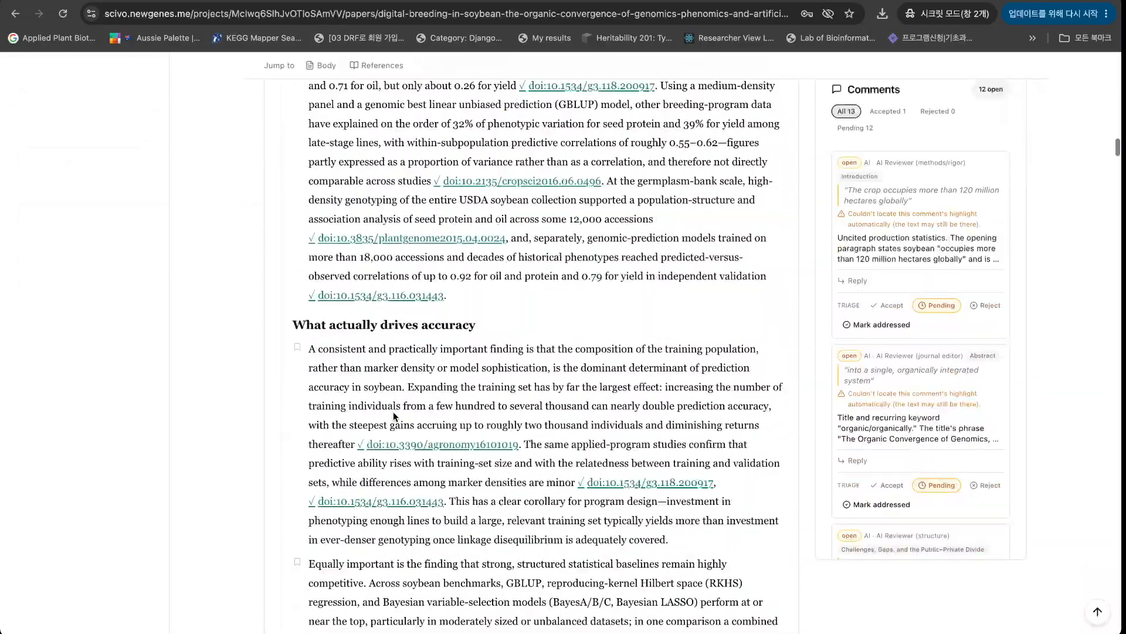
{"action": "scroll", "coordinate": [393, 414], "scroll_direction": "down", "scroll_amount": 12}
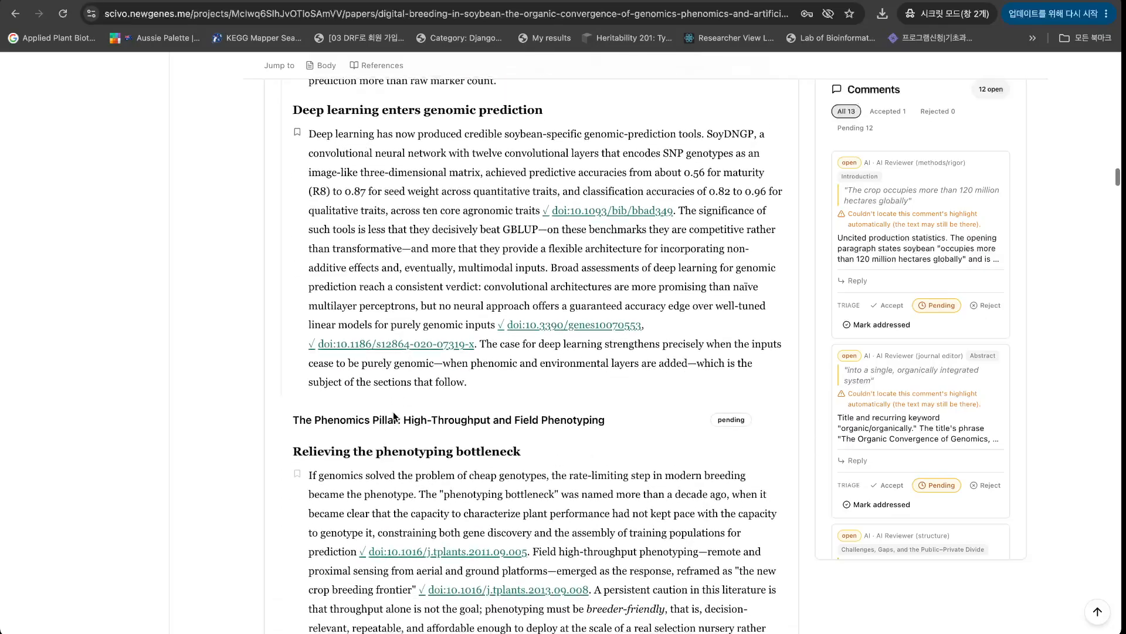
{"action": "scroll", "coordinate": [394, 414], "scroll_direction": "down", "scroll_amount": 15}
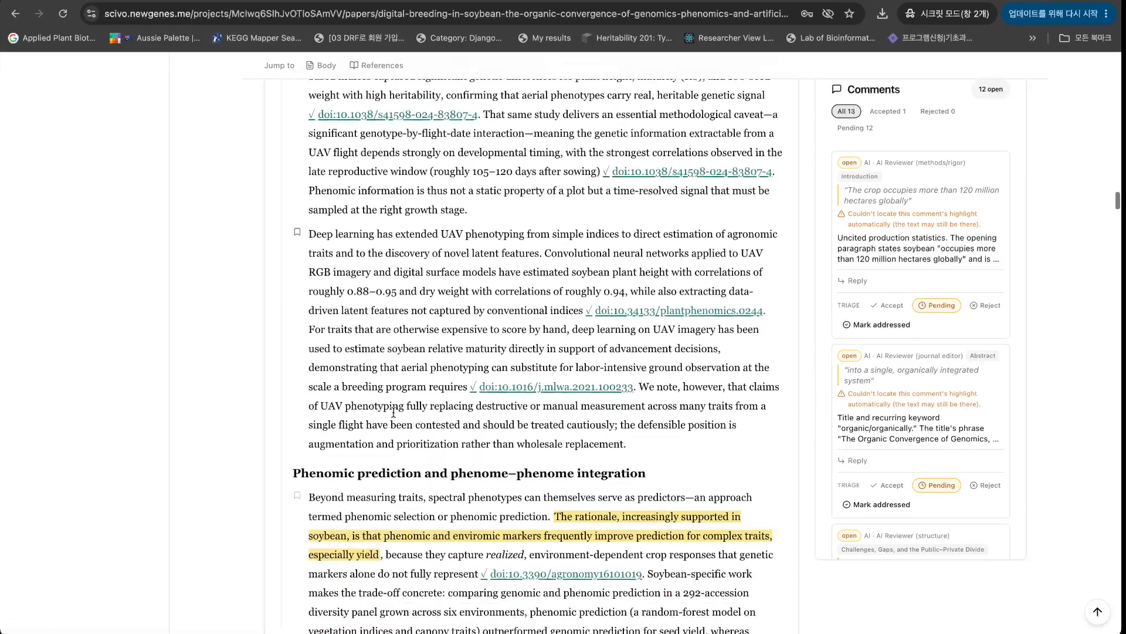
{"action": "scroll", "coordinate": [393, 412], "scroll_direction": "down", "scroll_amount": 14}
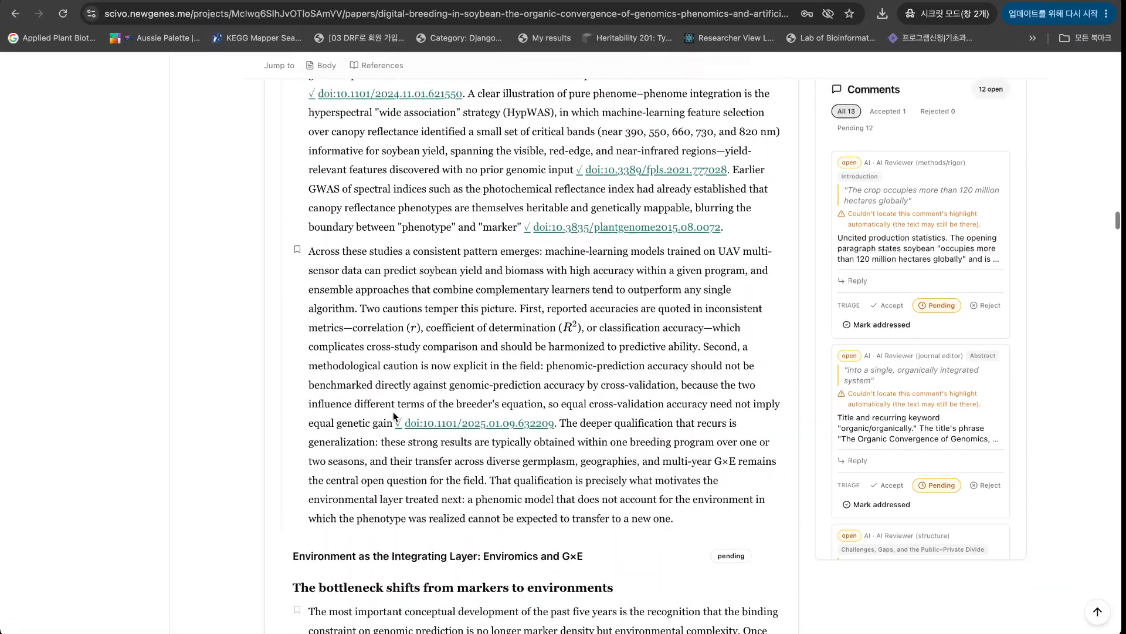
{"action": "scroll", "coordinate": [393, 413], "scroll_direction": "down", "scroll_amount": 14}
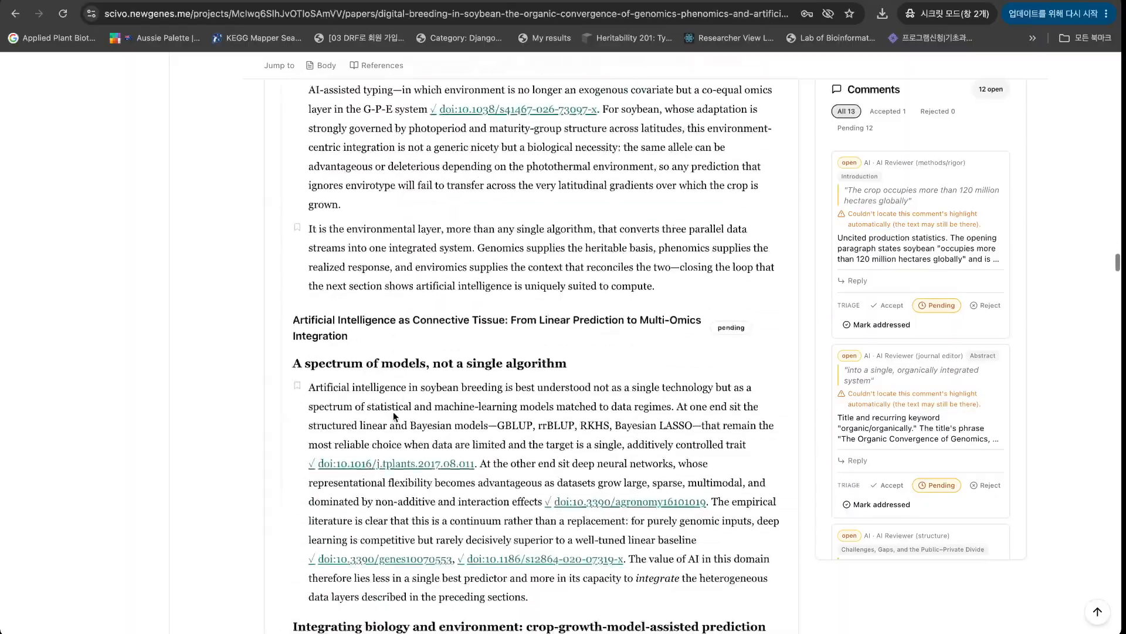
{"action": "scroll", "coordinate": [393, 411], "scroll_direction": "down", "scroll_amount": 15}
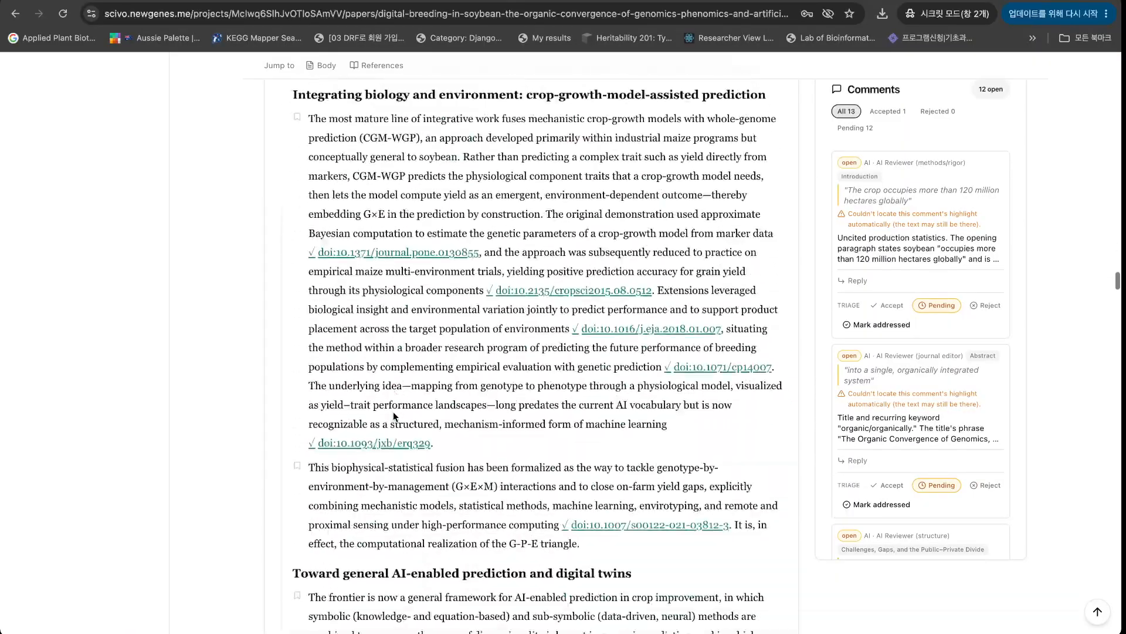
{"action": "scroll", "coordinate": [394, 414], "scroll_direction": "down", "scroll_amount": 15}
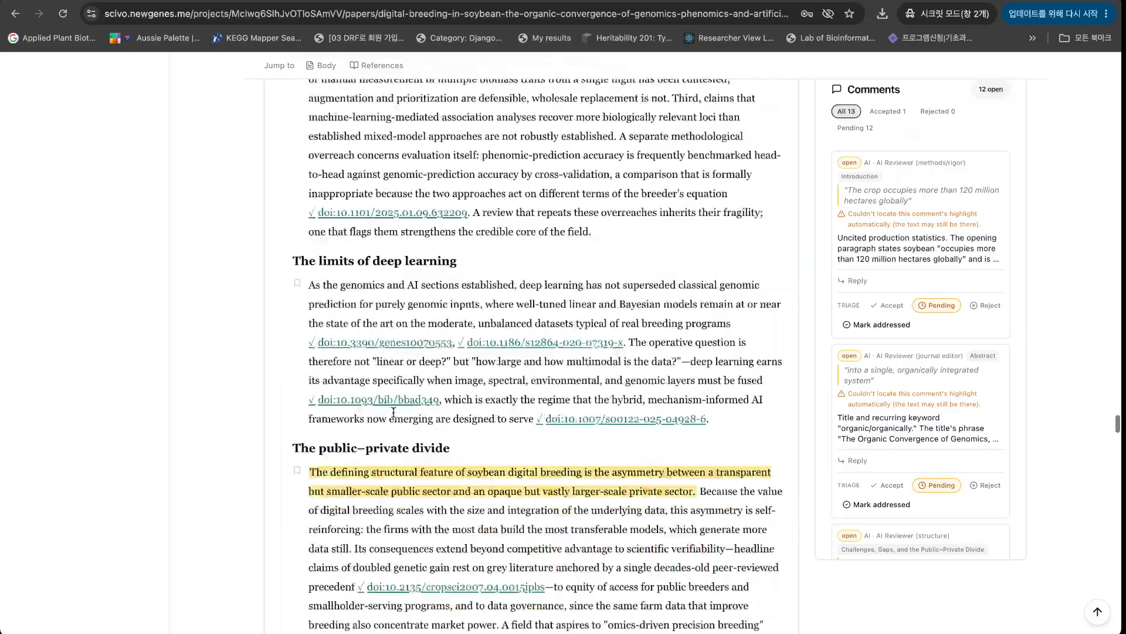
{"action": "scroll", "coordinate": [394, 413], "scroll_direction": "down", "scroll_amount": 15}
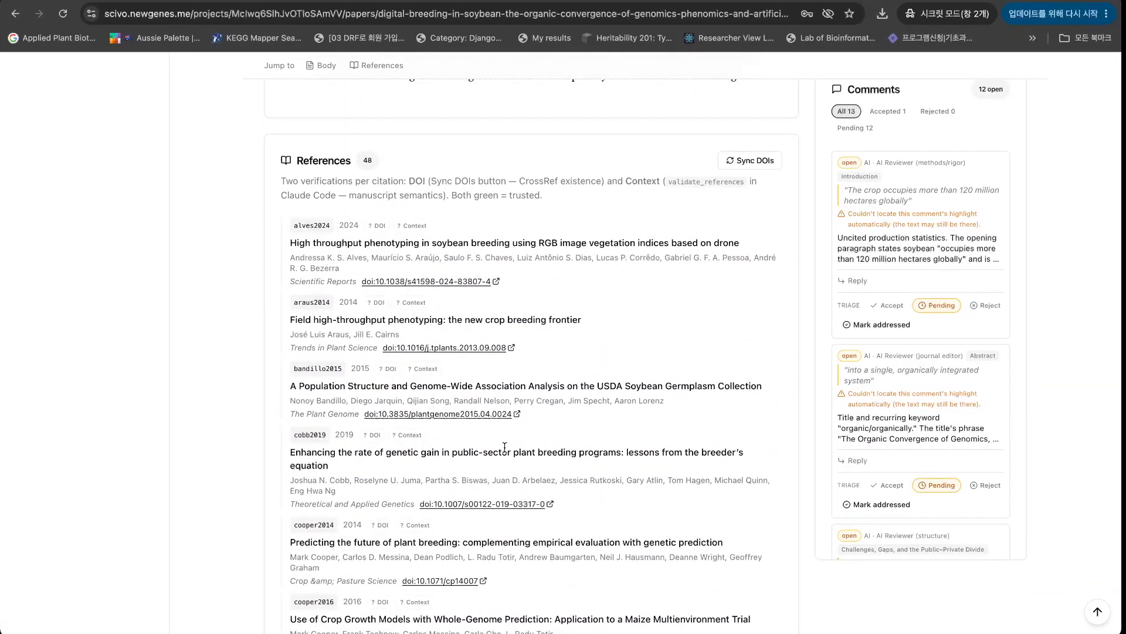
Examine the manuscript's closing paragraphs and the first entries of the References list.
{"action": "scroll", "coordinate": [504, 447], "scroll_direction": "up", "scroll_amount": 2}
{"action": "scroll", "coordinate": [504, 447], "scroll_direction": "up", "scroll_amount": 6}
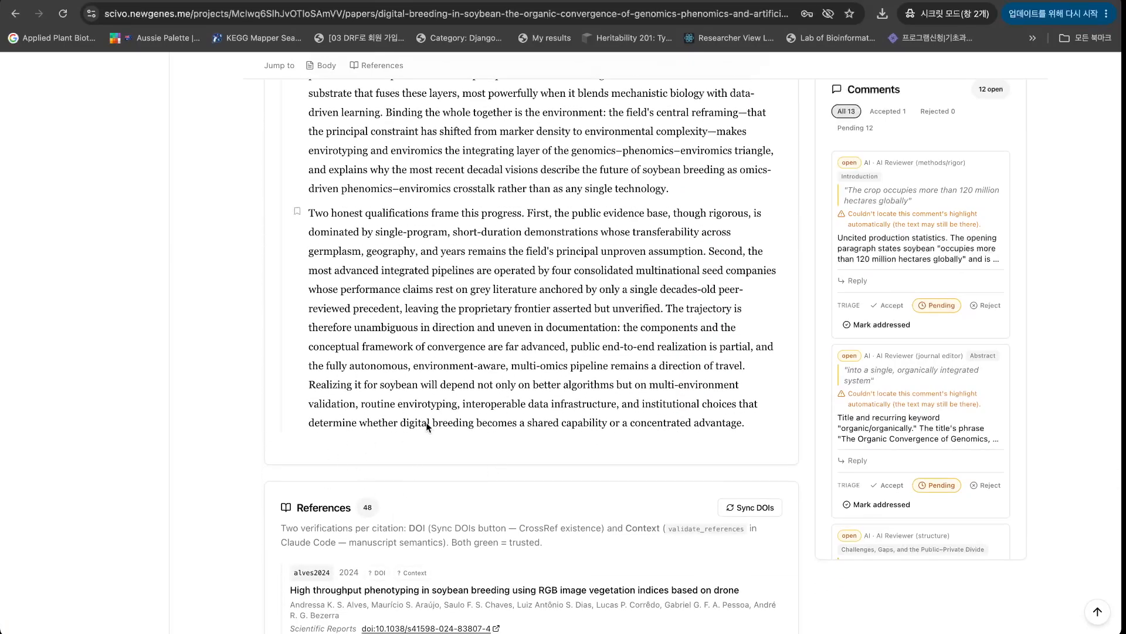
{"action": "scroll", "coordinate": [496, 372], "scroll_direction": "down", "scroll_amount": 1}
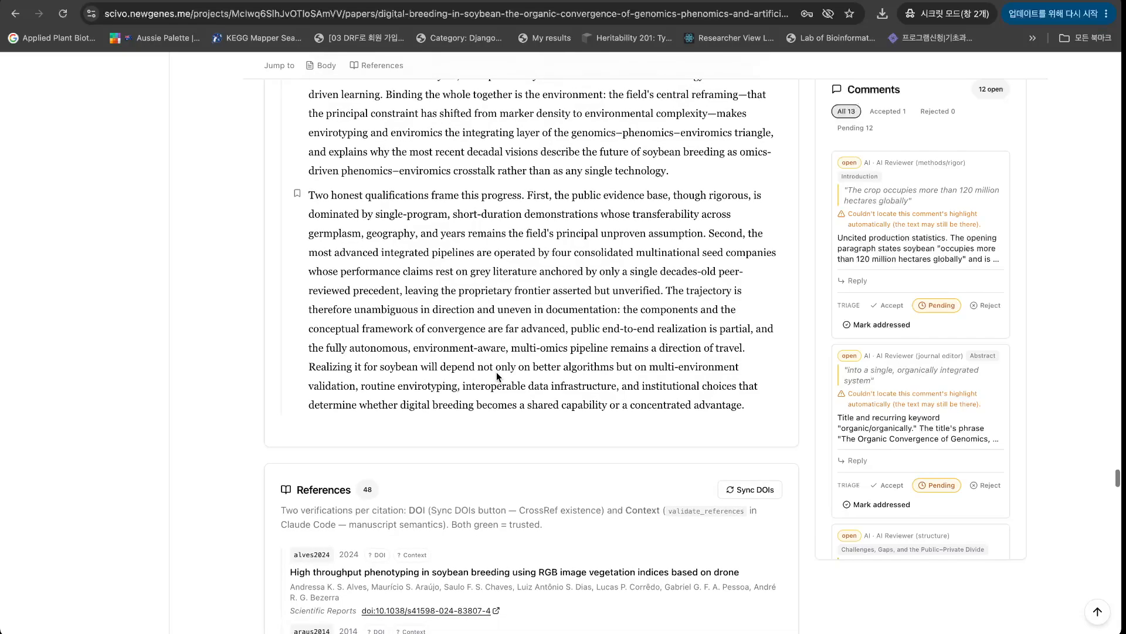
{"action": "scroll", "coordinate": [497, 371], "scroll_direction": "down", "scroll_amount": 2}
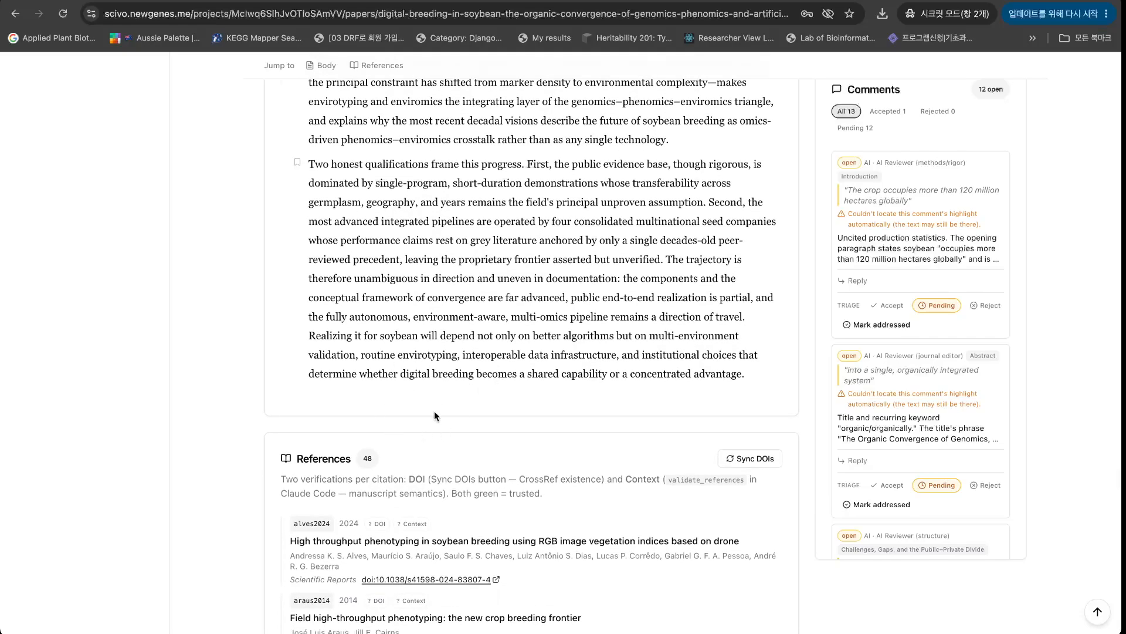
{"action": "scroll", "coordinate": [435, 413], "scroll_direction": "down", "scroll_amount": 7}
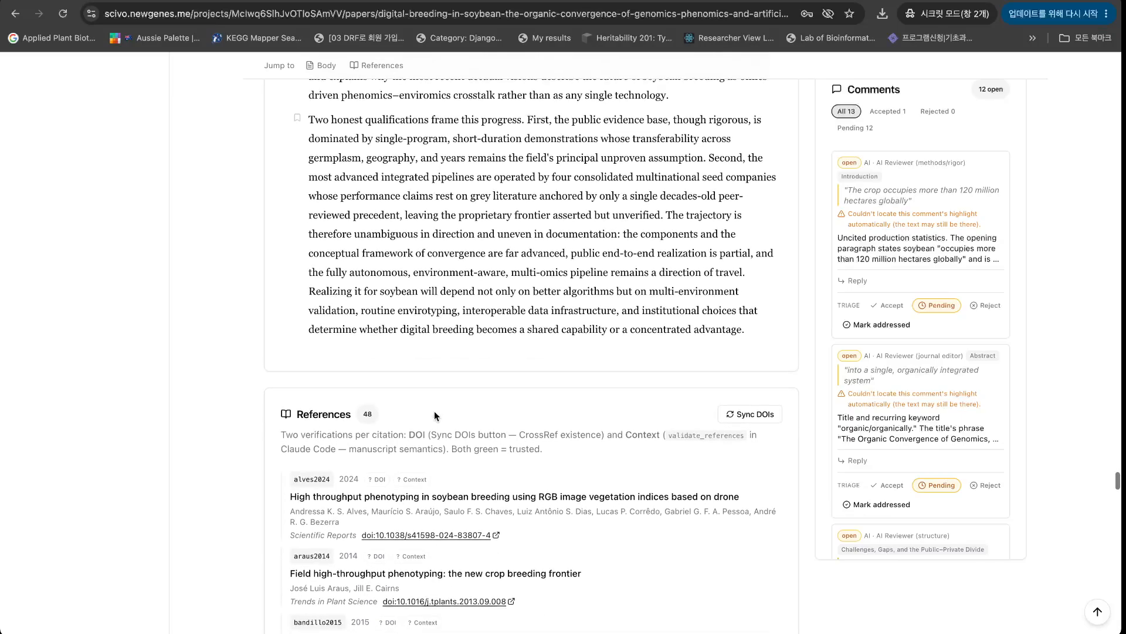
{"action": "scroll", "coordinate": [434, 410], "scroll_direction": "up", "scroll_amount": 1}
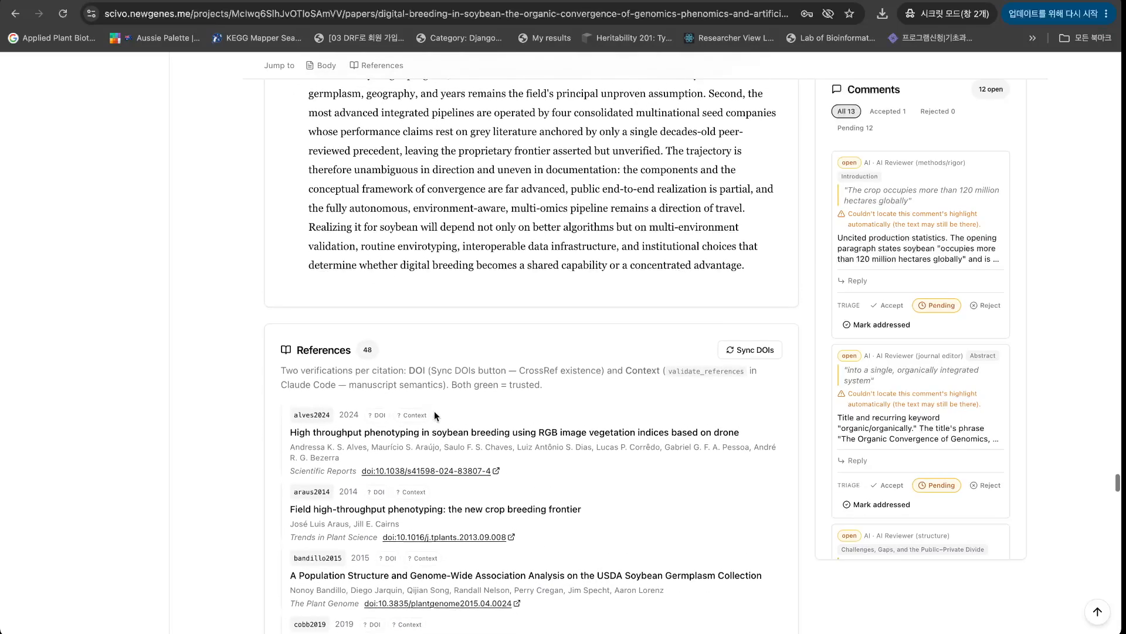
{"action": "scroll", "coordinate": [434, 411], "scroll_direction": "down", "scroll_amount": 1}
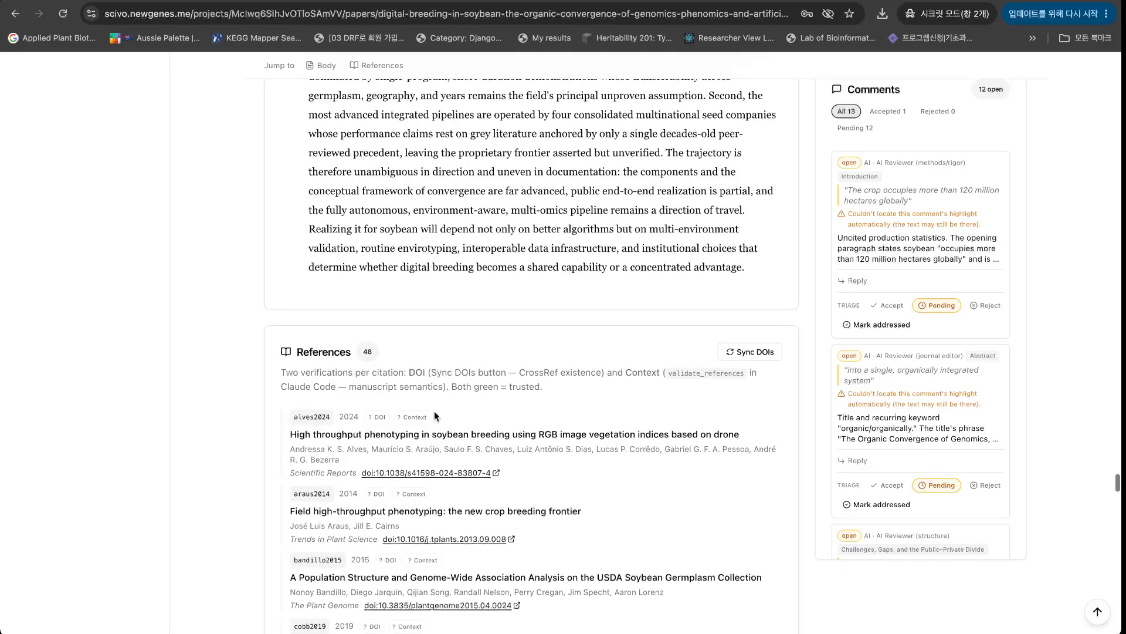
{"action": "scroll", "coordinate": [434, 410], "scroll_direction": "down", "scroll_amount": 9}
{"action": "scroll", "coordinate": [434, 411], "scroll_direction": "up", "scroll_amount": 14}
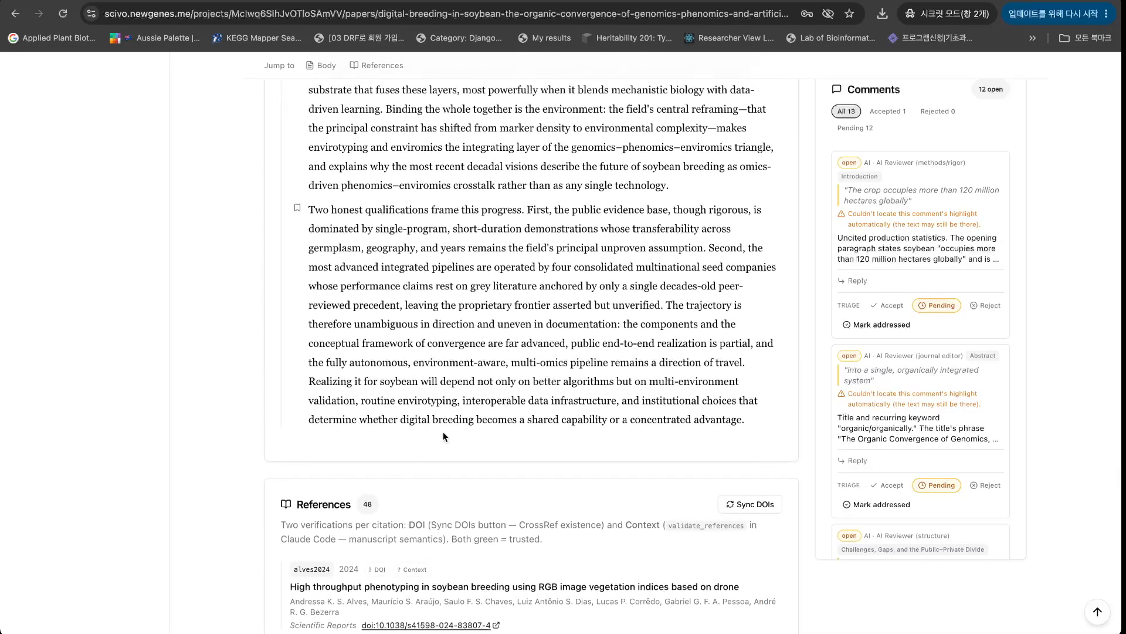
Look over the manuscript's closing paragraphs and first references, and go back through the sections to the draft's title and Abstract.
{"action": "scroll", "coordinate": [435, 445], "scroll_direction": "down", "scroll_amount": 2}
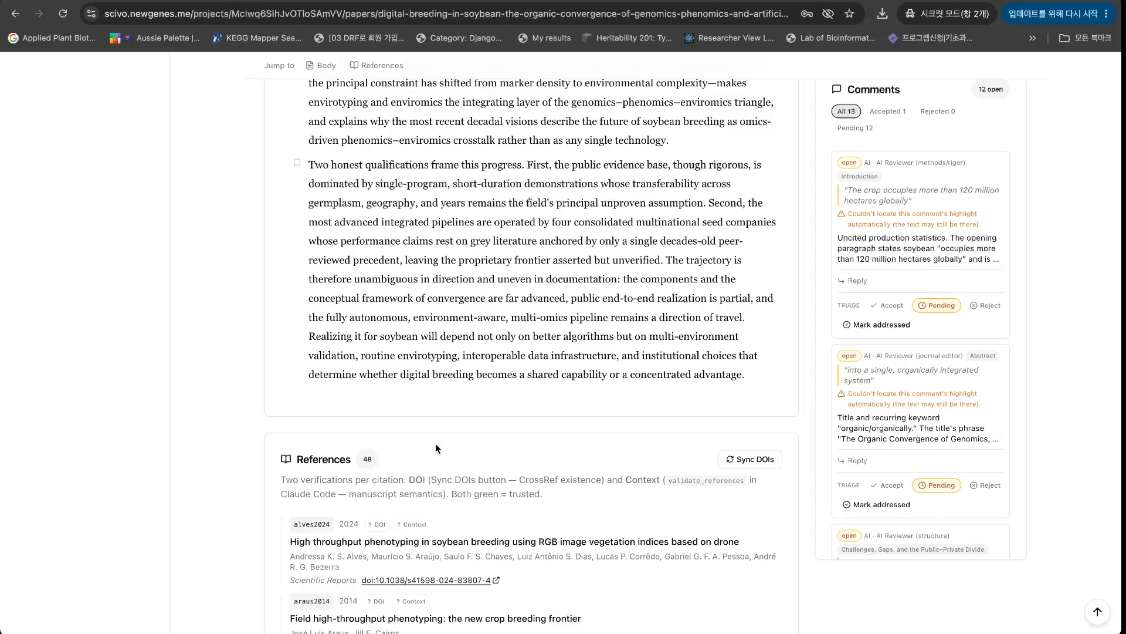
{"action": "scroll", "coordinate": [422, 395], "scroll_direction": "down", "scroll_amount": 1}
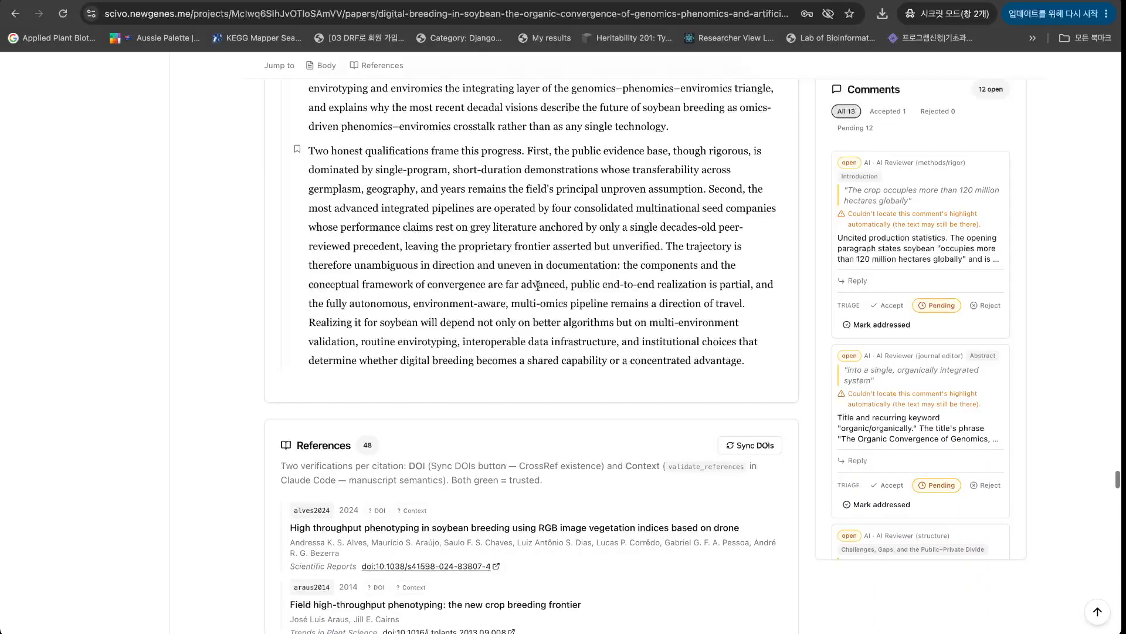
{"action": "scroll", "coordinate": [537, 285], "scroll_direction": "up", "scroll_amount": 20}
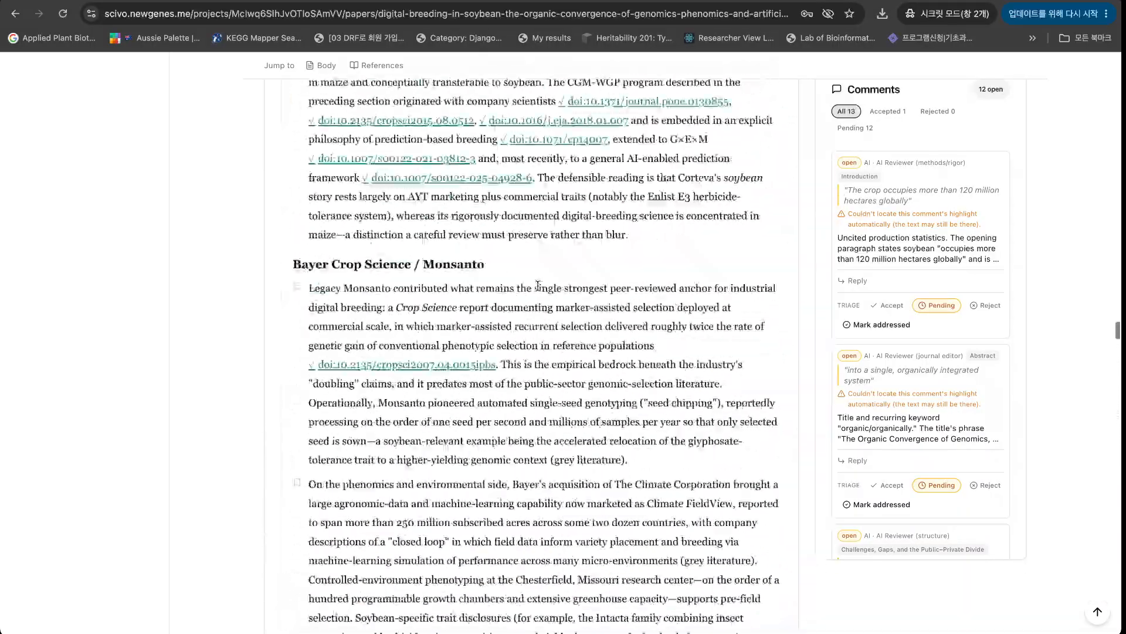
{"action": "scroll", "coordinate": [537, 285], "scroll_direction": "up", "scroll_amount": 20}
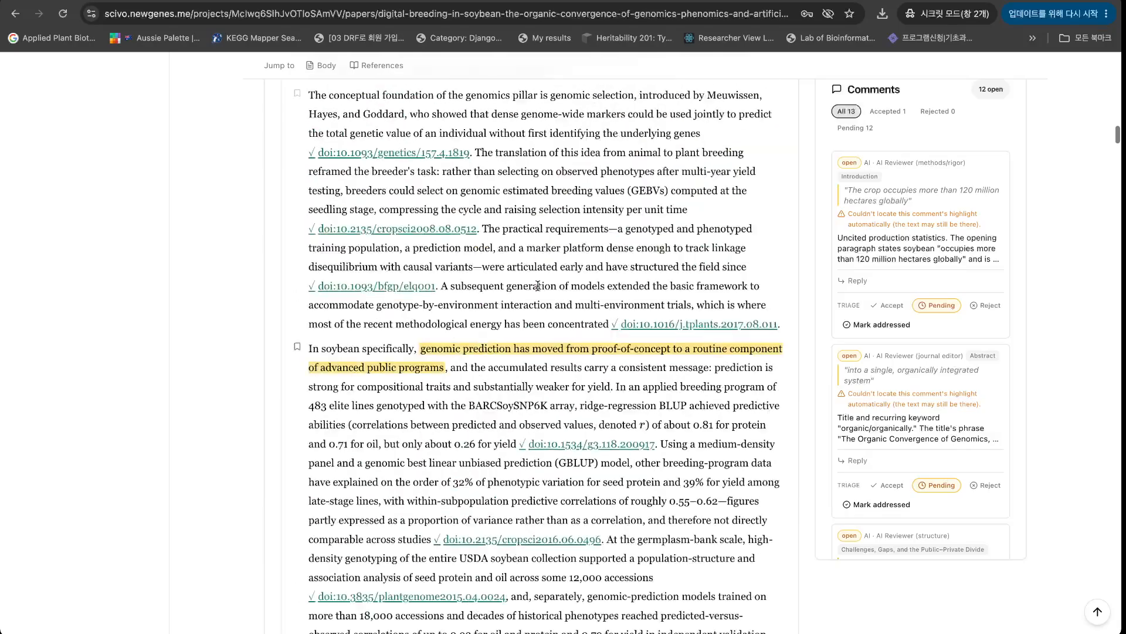
{"action": "scroll", "coordinate": [537, 285], "scroll_direction": "up", "scroll_amount": 20}
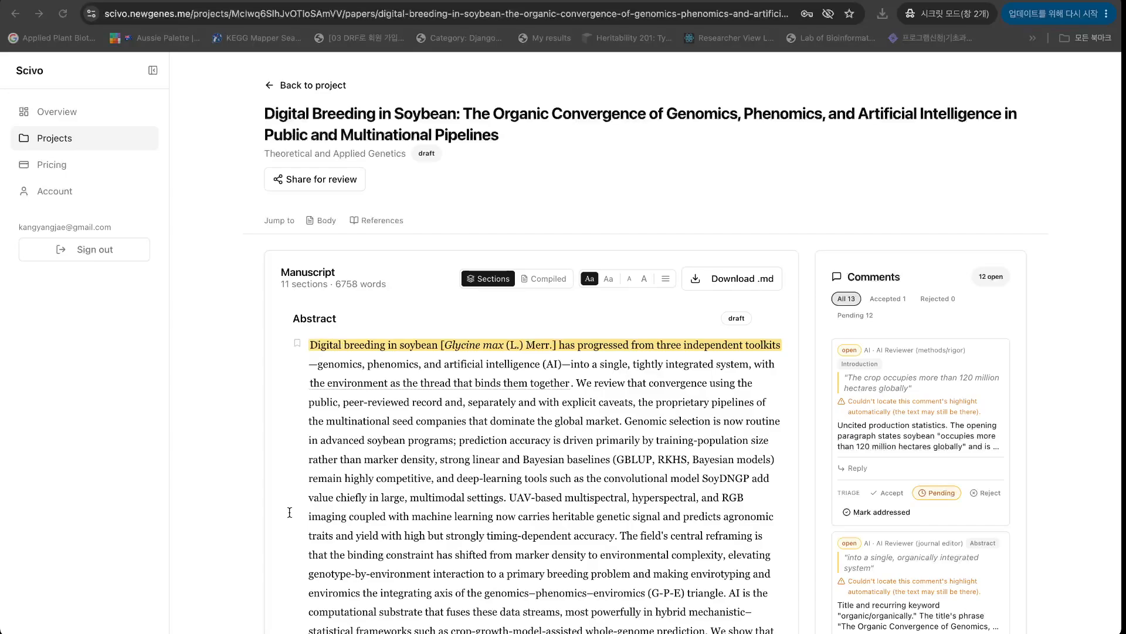
Switch to the Claude Code terminal and send the request "여기서 마무리하고 익스포트 하자." to finish and export the paper.
{"action": "key", "text": "super+Tab"}
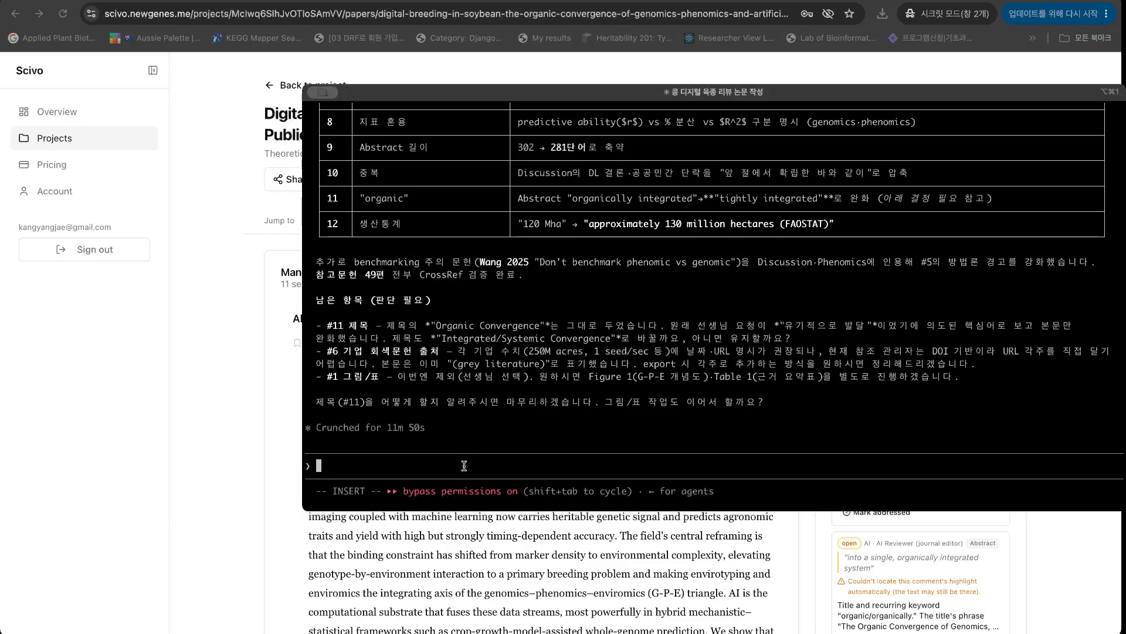
{"action": "type", "text": "이"}
{"action": "key", "text": "BackSpace"}
{"action": "key", "text": "BackSpace"}
{"action": "type", "text": "여기서 "}
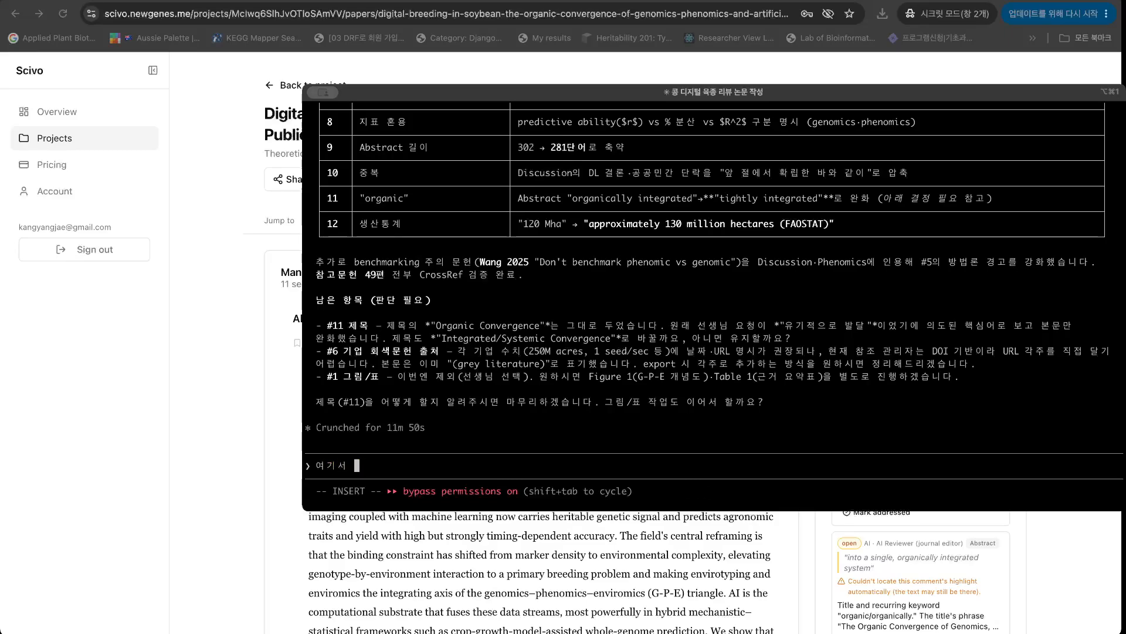
{"action": "type", "text": "마무리하고 익스포트 하자."}
{"action": "key", "text": "Return"}
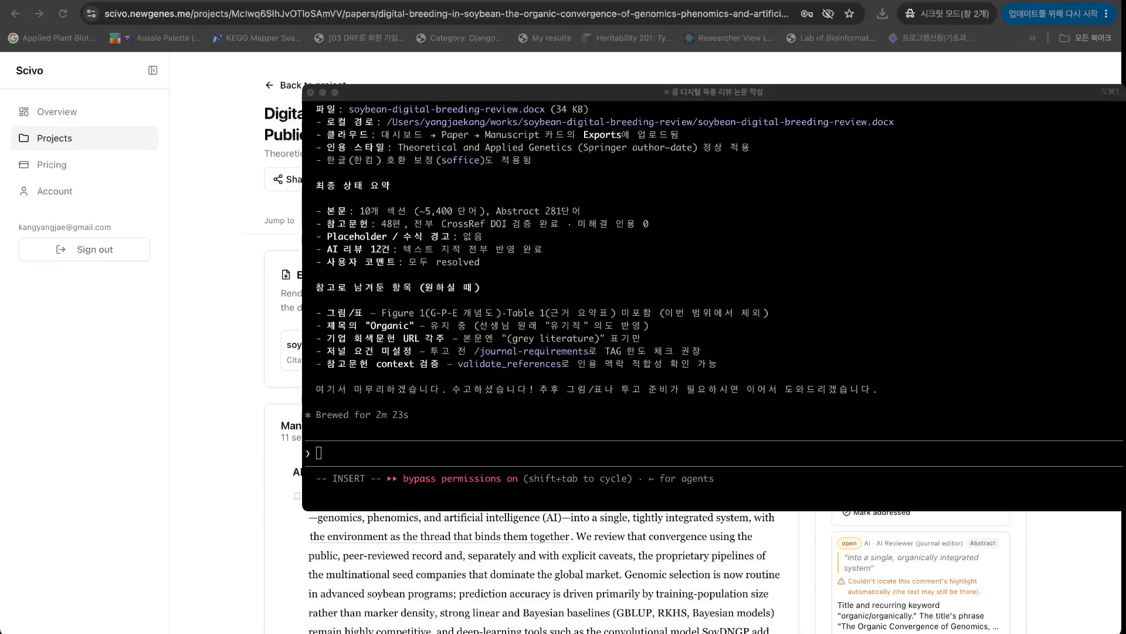
Return to the Scivo draft, download the exported soybean-digital-breeding-review.docx and open it in the word processor.
{"action": "key", "text": "super+h"}
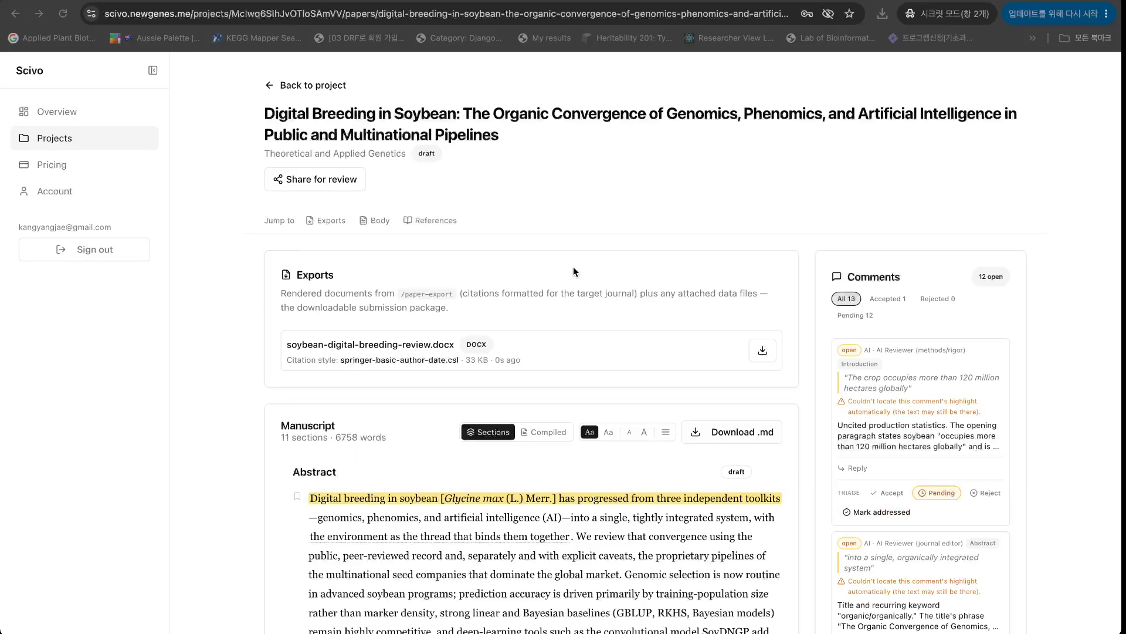
{"action": "left_click", "coordinate": [762, 351]}
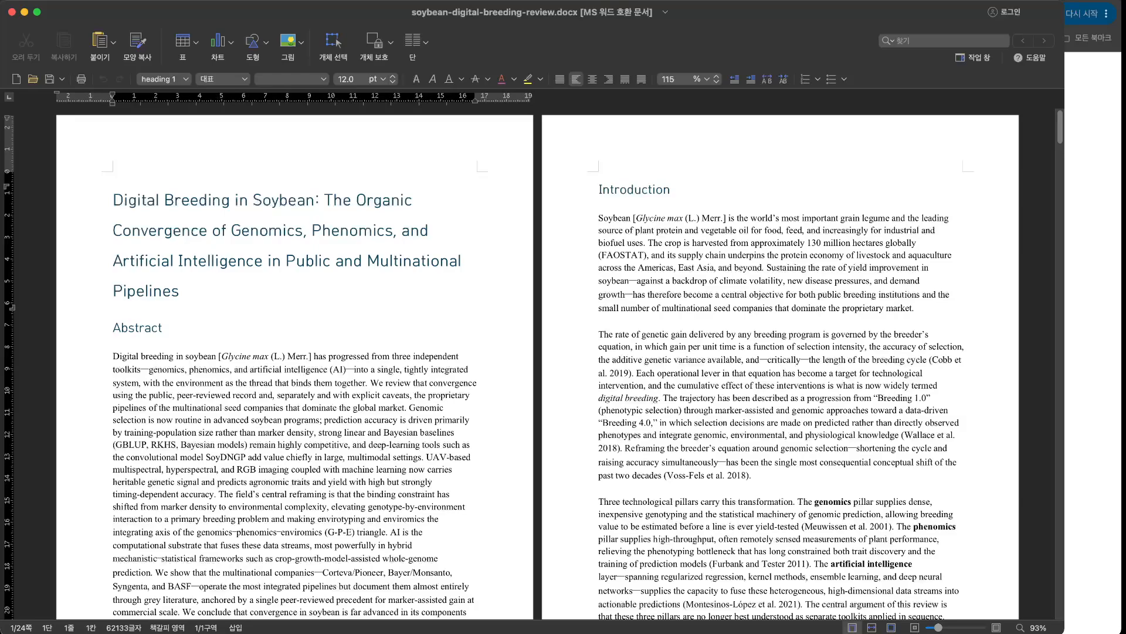
{"action": "left_click", "coordinate": [203, 296]}
Look over the title, Abstract and Introduction pages of the exported document.
{"action": "scroll", "coordinate": [199, 360], "scroll_direction": "down", "scroll_amount": 2}
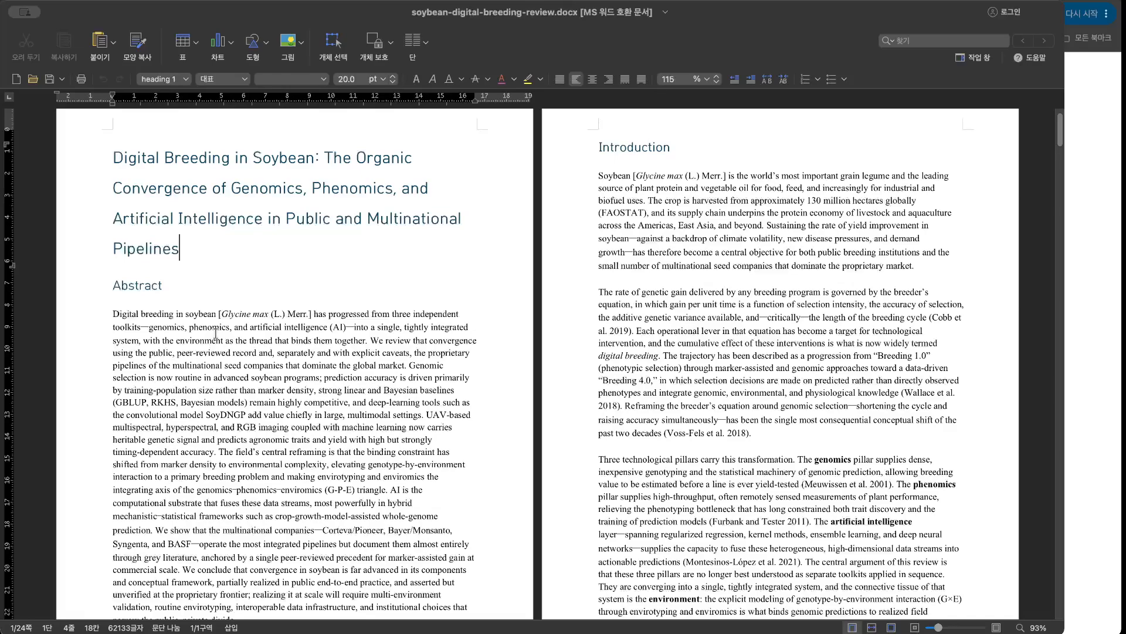
{"action": "scroll", "coordinate": [226, 375], "scroll_direction": "down", "scroll_amount": 2}
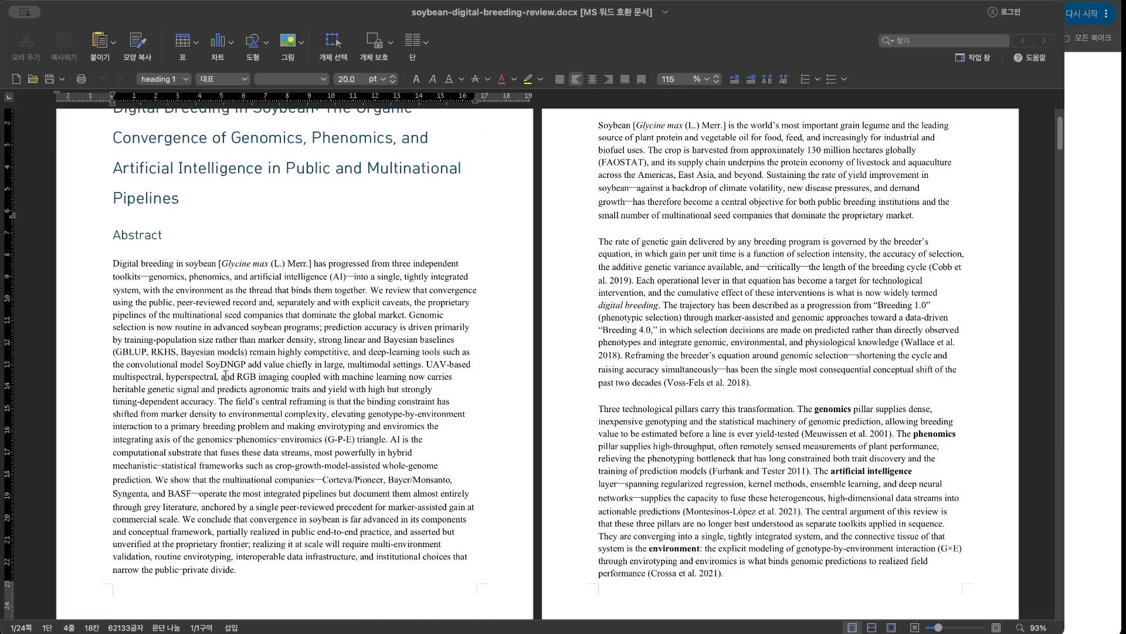
{"action": "scroll", "coordinate": [226, 375], "scroll_direction": "down", "scroll_amount": 10}
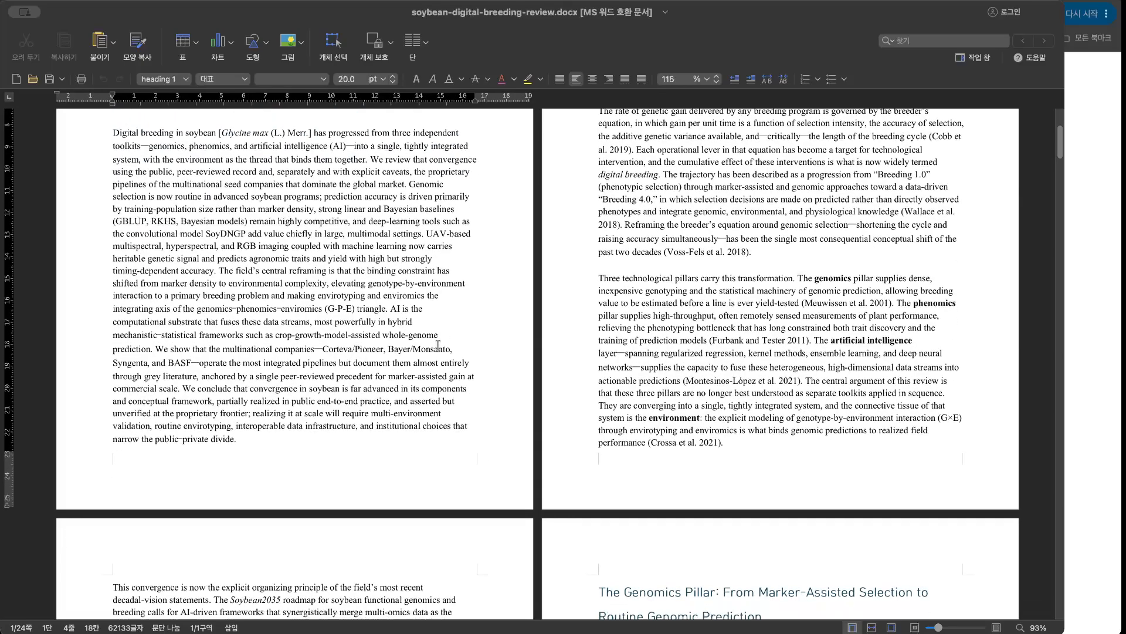
{"action": "scroll", "coordinate": [438, 345], "scroll_direction": "up", "scroll_amount": 15}
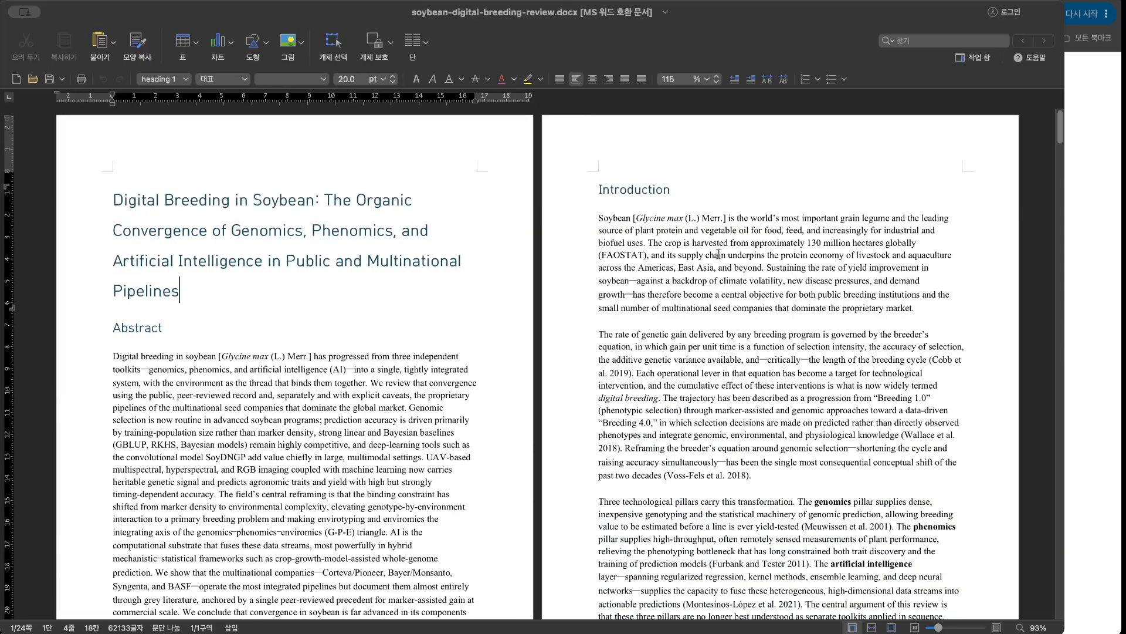
{"action": "scroll", "coordinate": [740, 280], "scroll_direction": "down", "scroll_amount": 1}
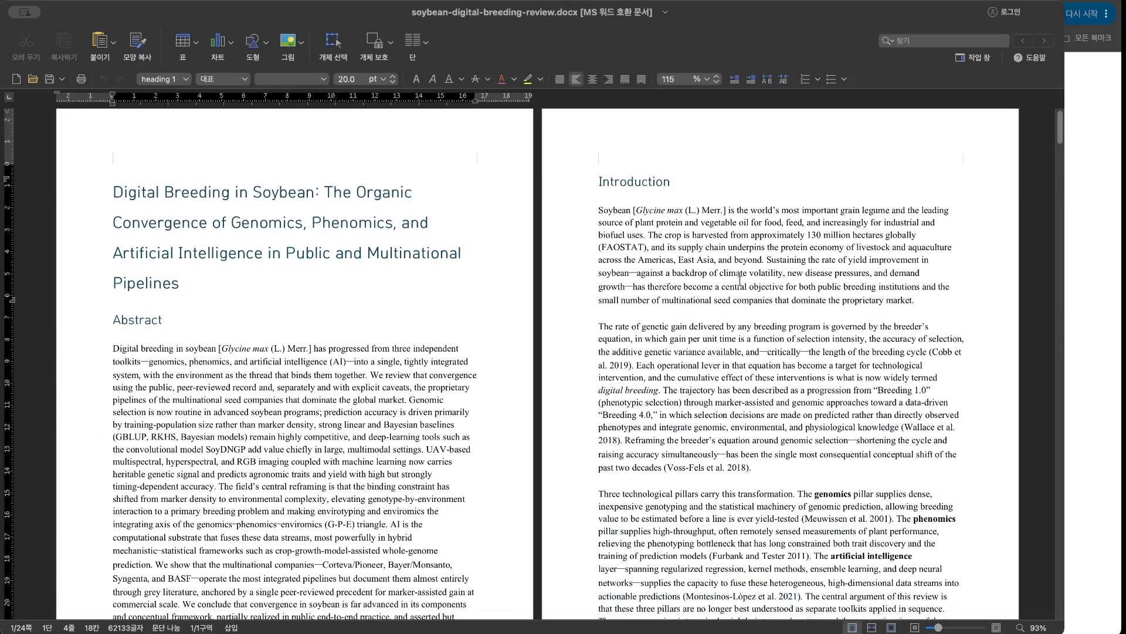
Highlight the first author–year citation in the Introduction's second paragraph to check its format, and clear the selection.
{"action": "left_click", "coordinate": [934, 356]}
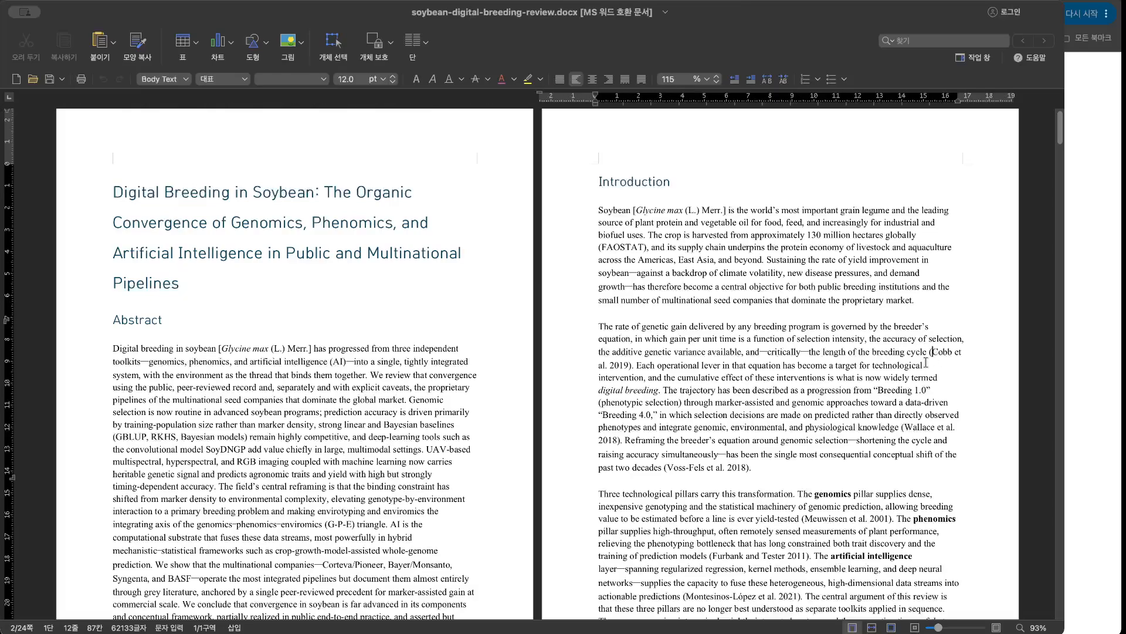
{"action": "key", "text": "Left"}
{"action": "key", "text": "shift+Right"}
{"action": "key", "text": "shift+Right"}
{"action": "key", "text": "shift+Right"}
{"action": "key", "text": "shift+Right"}
{"action": "key", "text": "shift+Right"}
{"action": "key", "text": "shift+Right"}
{"action": "key", "text": "shift+Right"}
{"action": "key", "text": "shift+Right"}
{"action": "key", "text": "shift+Right"}
{"action": "key", "text": "shift+Right"}
{"action": "key", "text": "shift+Right"}
{"action": "key", "text": "shift+Right"}
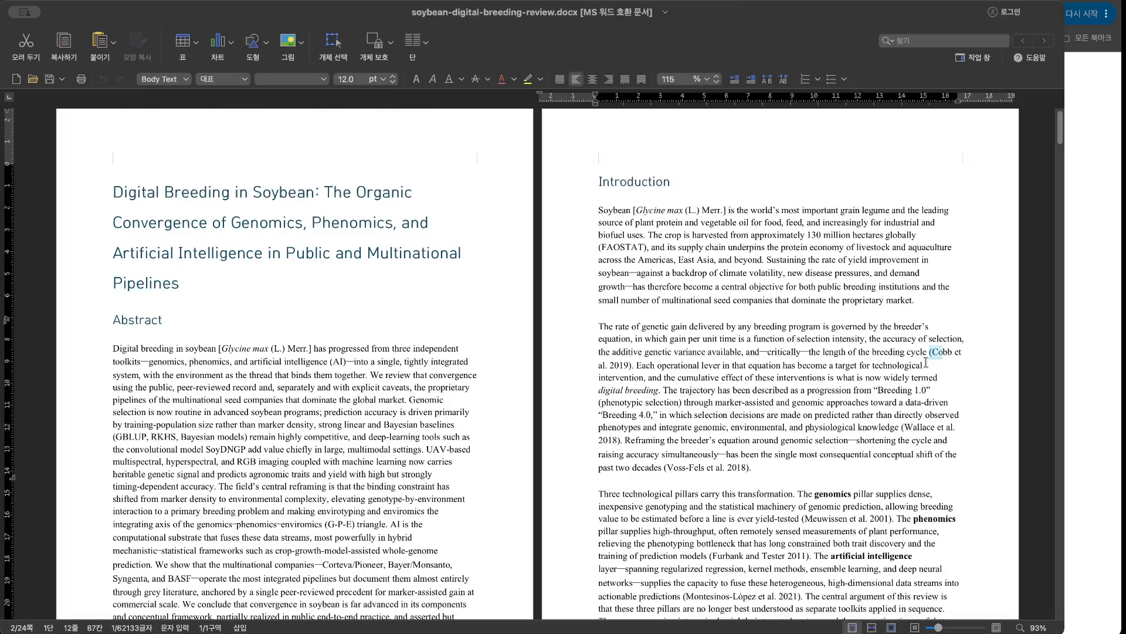
{"action": "key", "text": "shift+Right"}
{"action": "key", "text": "shift+Right"}
{"action": "key", "text": "shift+Right"}
{"action": "key", "text": "shift+Right"}
{"action": "key", "text": "shift+Right"}
{"action": "key", "text": "shift+Right"}
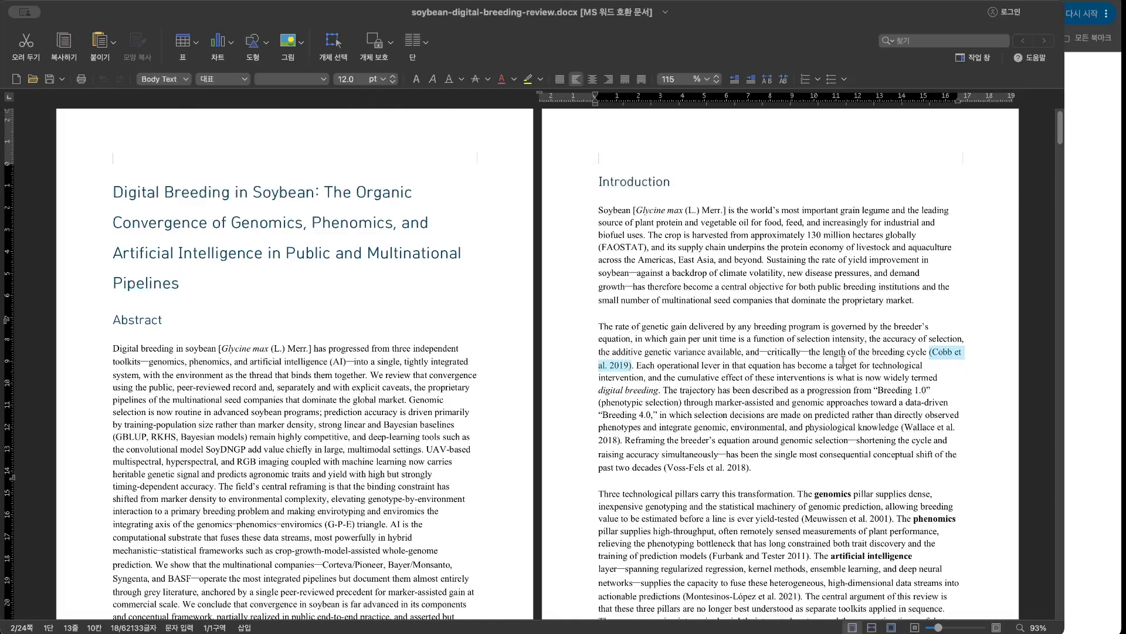
{"action": "left_click", "coordinate": [823, 352]}
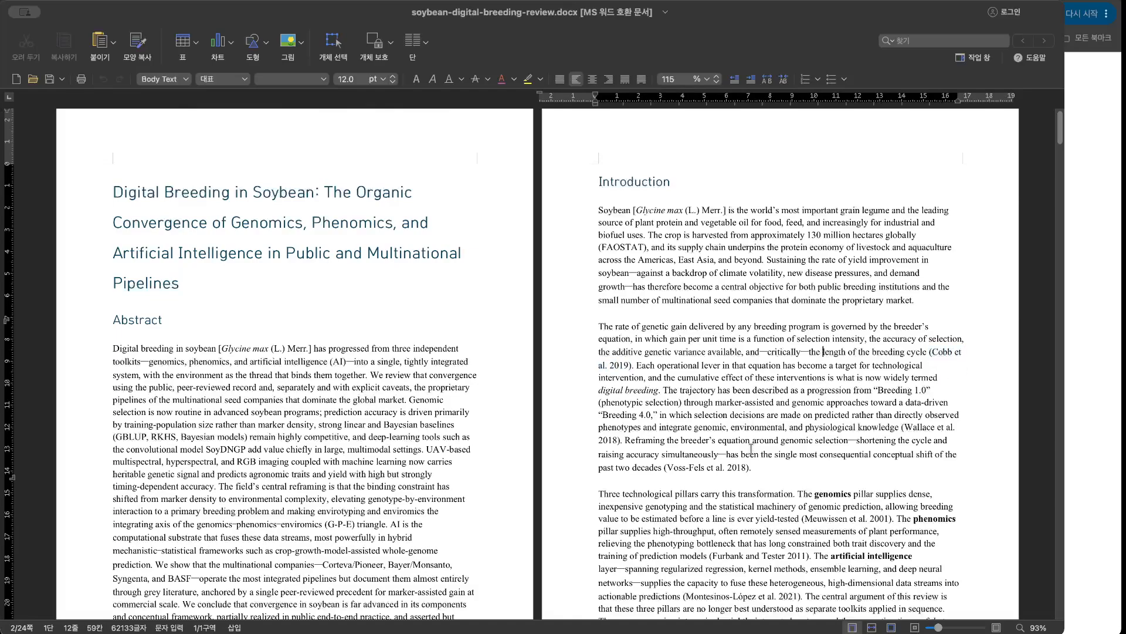
Look through the exported document's genomics, phenomics, environment and AI sections up to the multinational company pipelines.
{"action": "scroll", "coordinate": [751, 448], "scroll_direction": "down", "scroll_amount": 5}
{"action": "scroll", "coordinate": [750, 449], "scroll_direction": "down", "scroll_amount": 10}
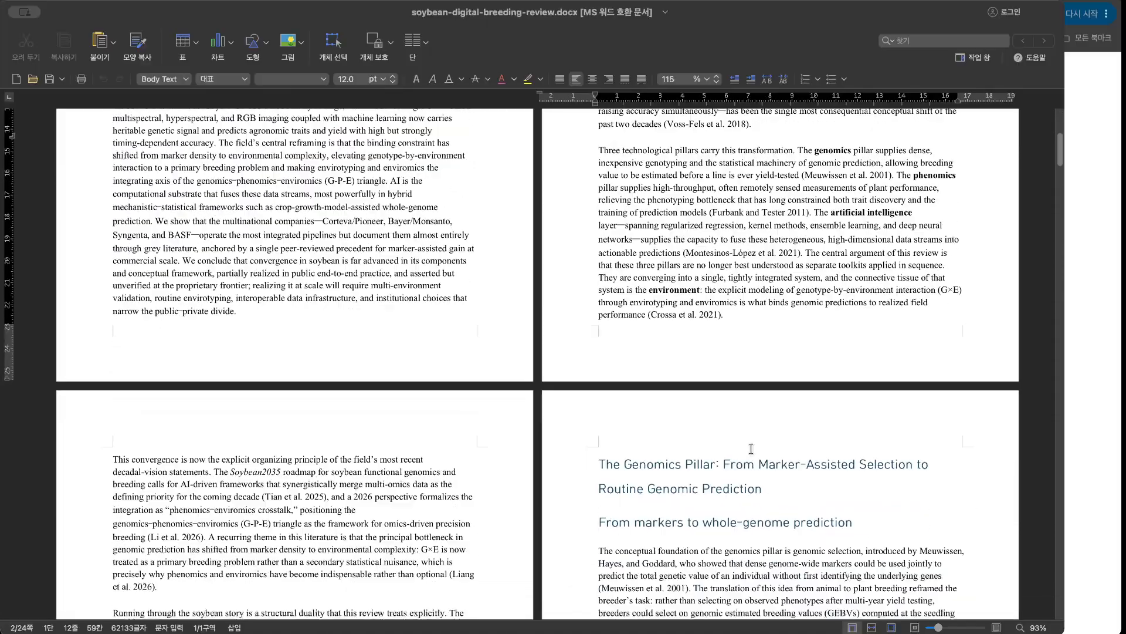
{"action": "scroll", "coordinate": [751, 449], "scroll_direction": "down", "scroll_amount": 15}
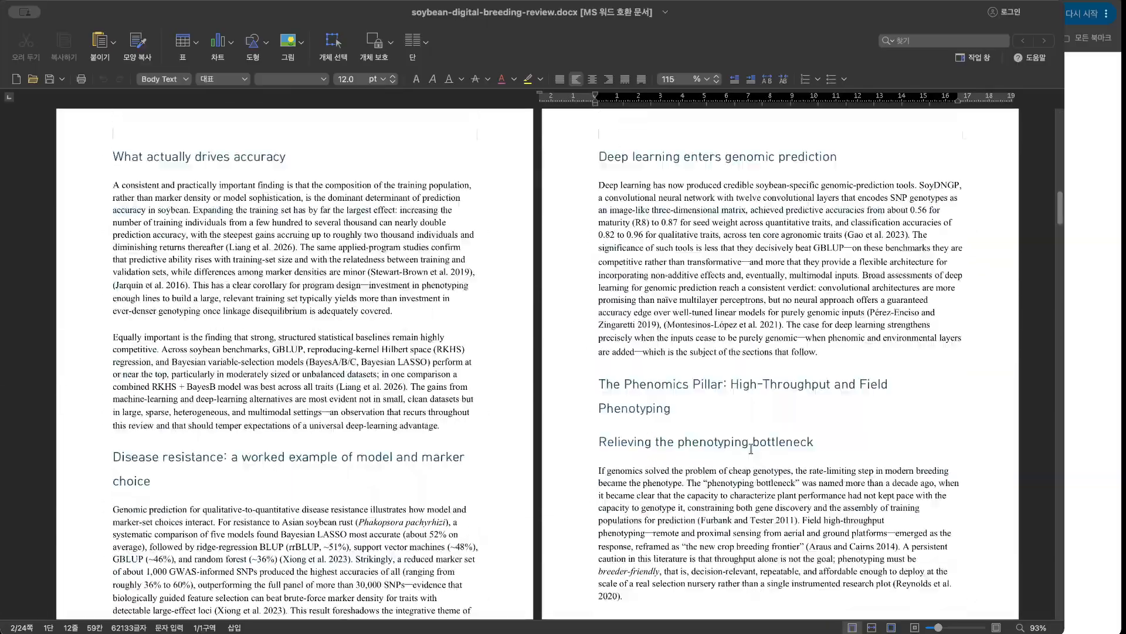
{"action": "scroll", "coordinate": [751, 449], "scroll_direction": "down", "scroll_amount": 10}
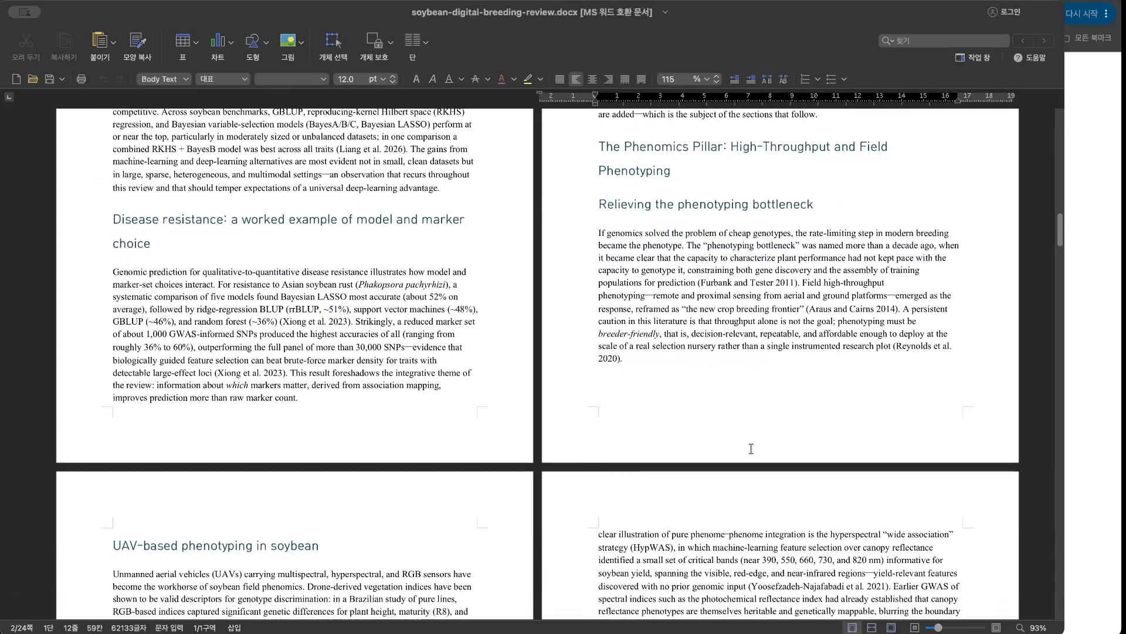
{"action": "scroll", "coordinate": [751, 448], "scroll_direction": "down", "scroll_amount": 20}
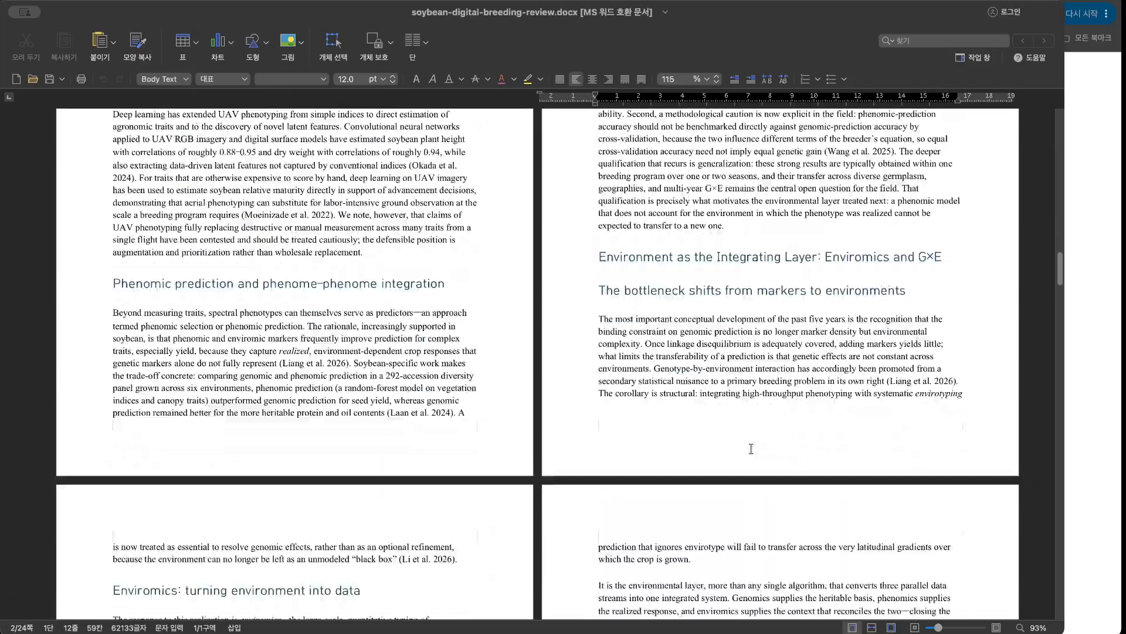
{"action": "scroll", "coordinate": [751, 448], "scroll_direction": "down", "scroll_amount": 2}
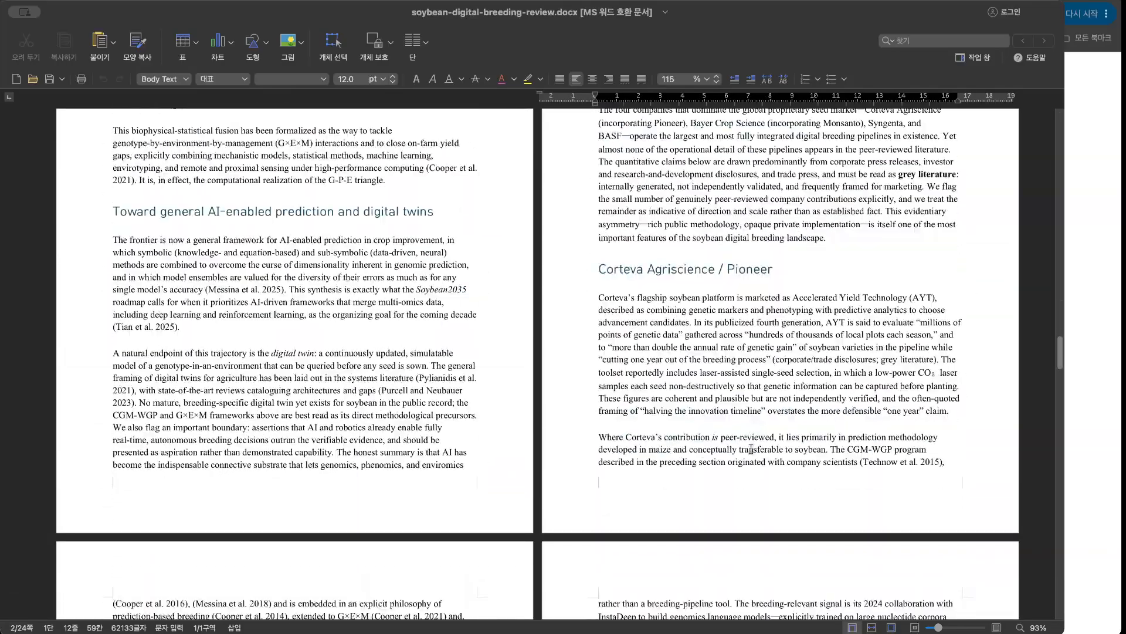
Examine the company pipeline, convergence and outlook sections through to the Conclusion and the first bibliography entries.
{"action": "scroll", "coordinate": [751, 449], "scroll_direction": "down", "scroll_amount": 1}
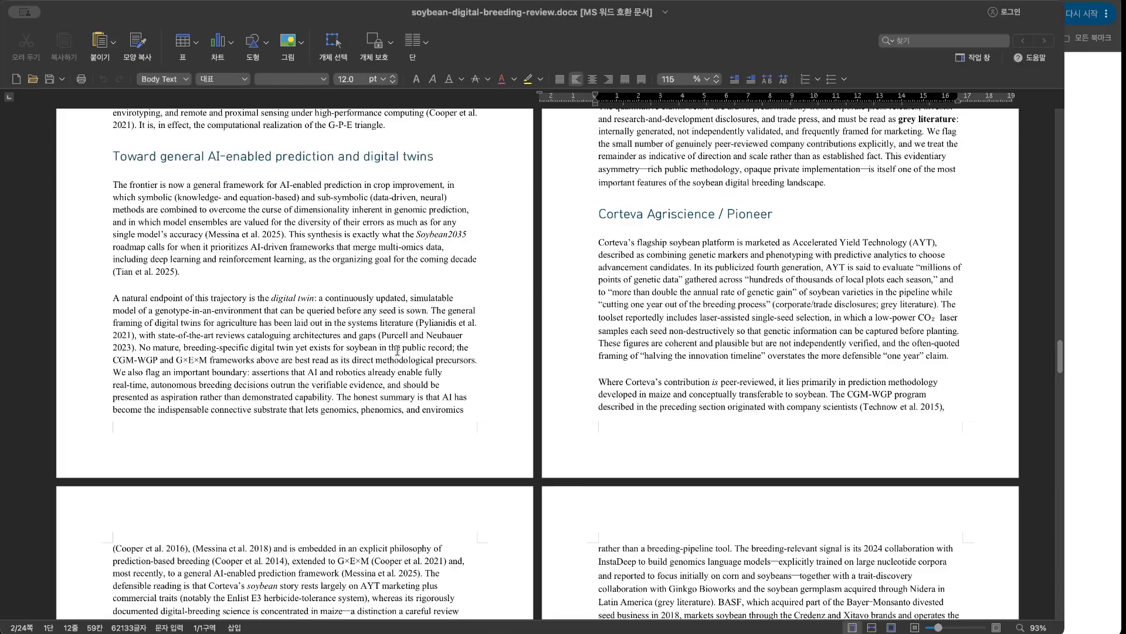
{"action": "scroll", "coordinate": [397, 350], "scroll_direction": "down", "scroll_amount": 3}
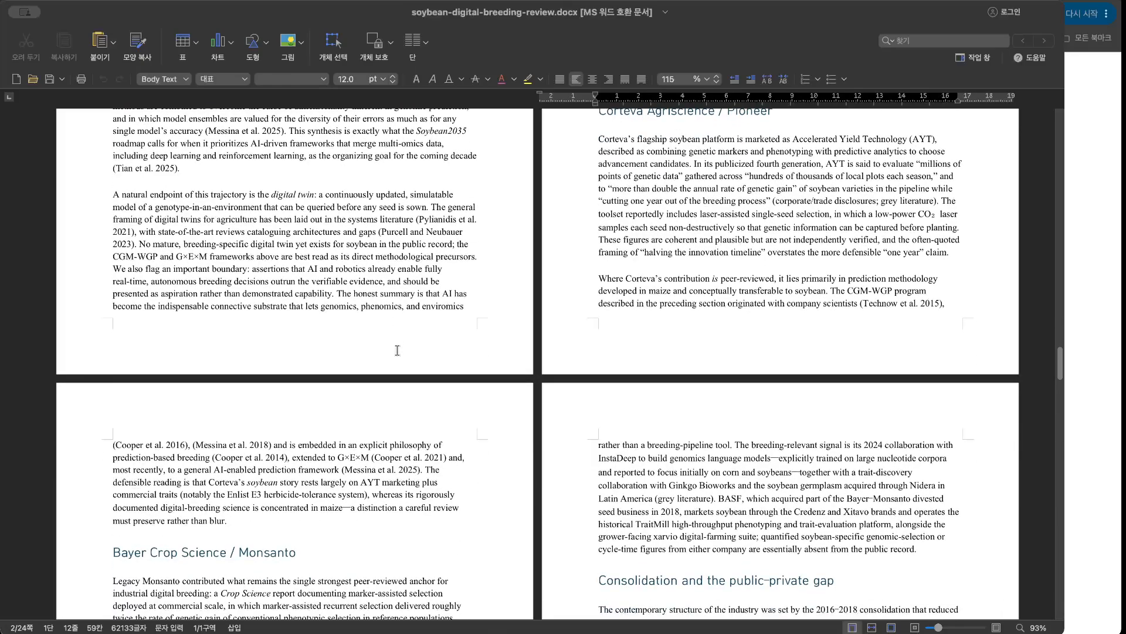
{"action": "scroll", "coordinate": [398, 350], "scroll_direction": "down", "scroll_amount": 9}
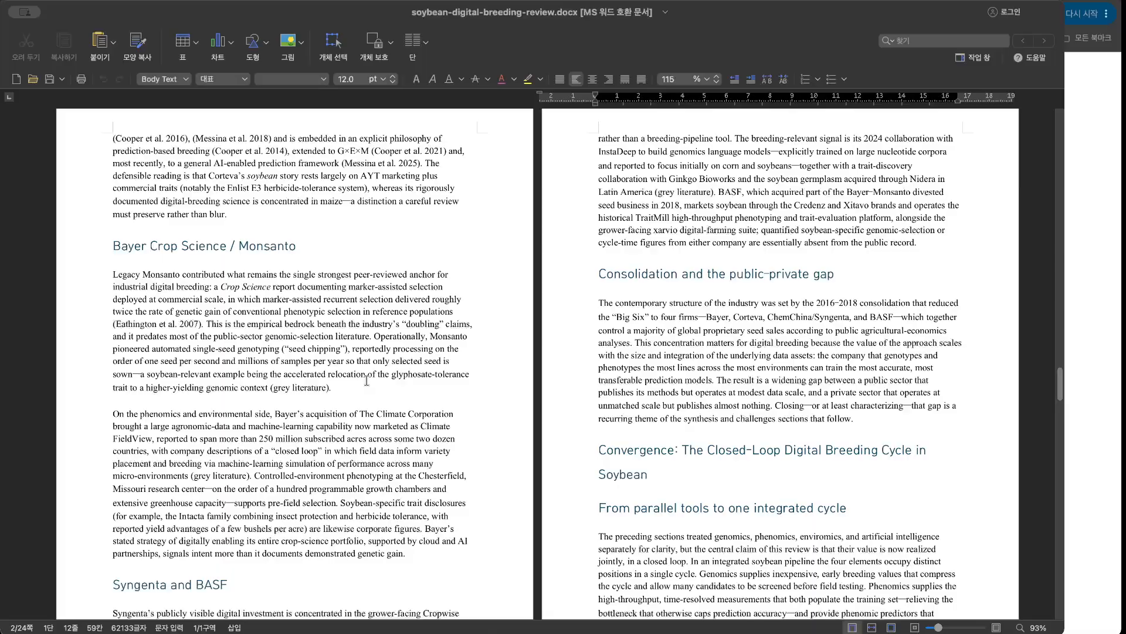
{"action": "scroll", "coordinate": [375, 380], "scroll_direction": "down", "scroll_amount": 10}
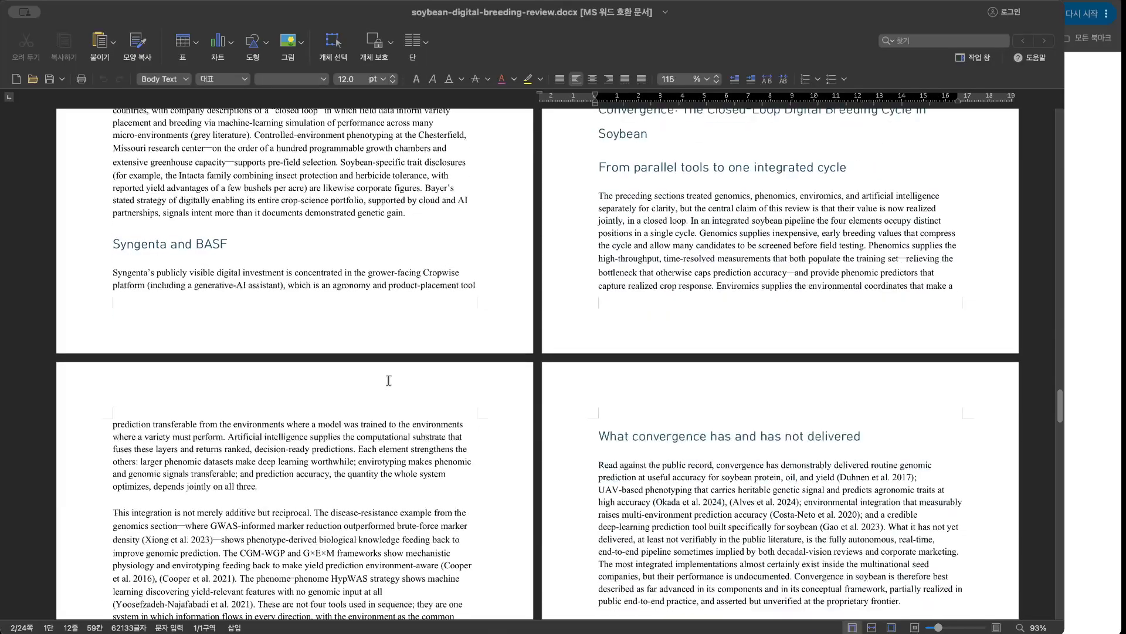
{"action": "scroll", "coordinate": [388, 380], "scroll_direction": "down", "scroll_amount": 20}
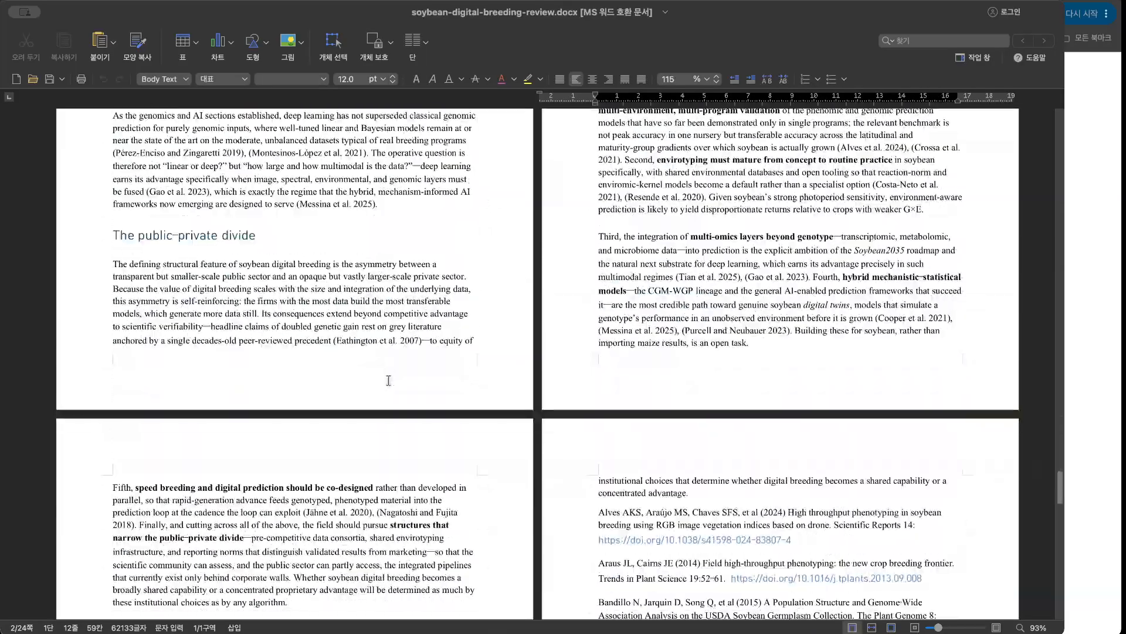
{"action": "scroll", "coordinate": [389, 380], "scroll_direction": "down", "scroll_amount": 10}
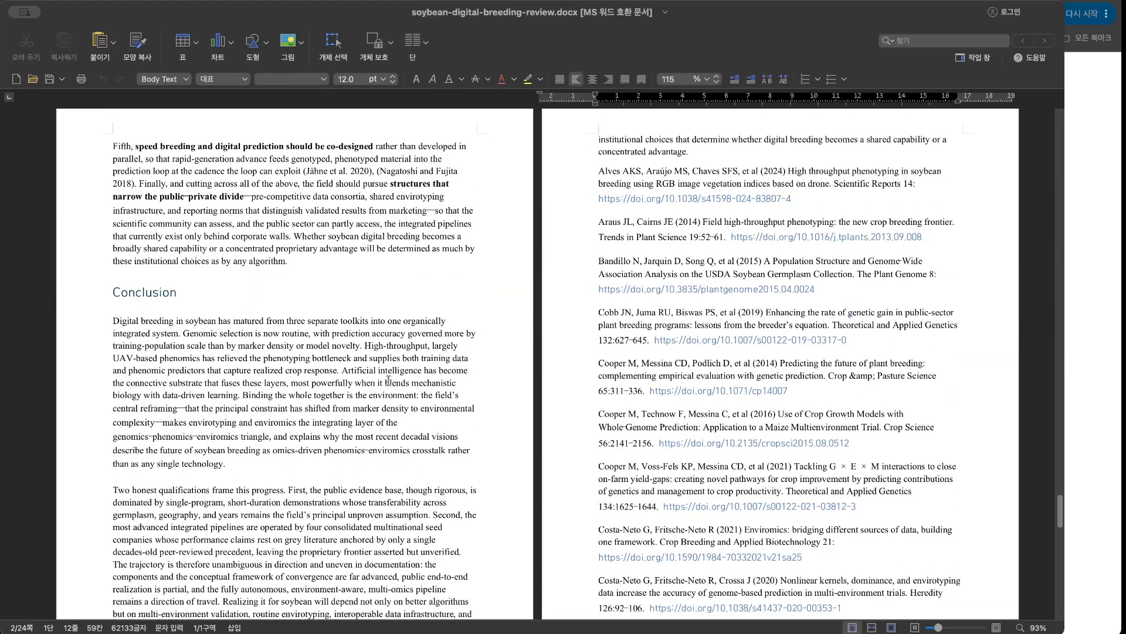
{"action": "scroll", "coordinate": [388, 380], "scroll_direction": "down", "scroll_amount": 3}
{"action": "scroll", "coordinate": [388, 380], "scroll_direction": "up", "scroll_amount": 6}
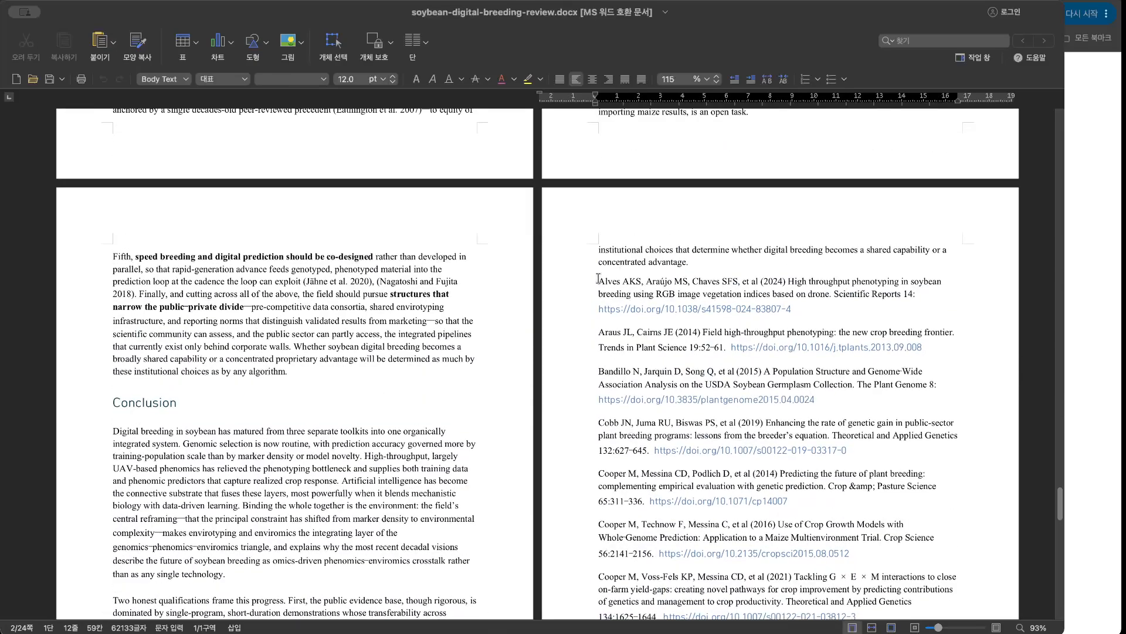
Insert a new line reading "References" between the Conclusion's last paragraph and the first bibliography entry.
{"action": "left_click", "coordinate": [599, 280]}
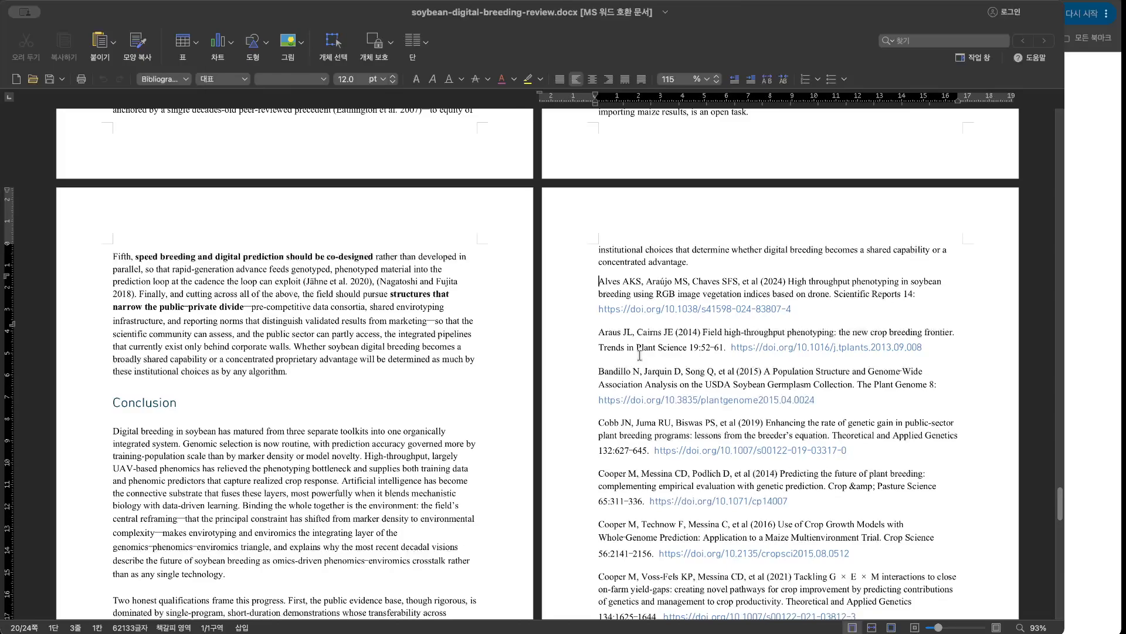
{"action": "key", "text": "Return"}
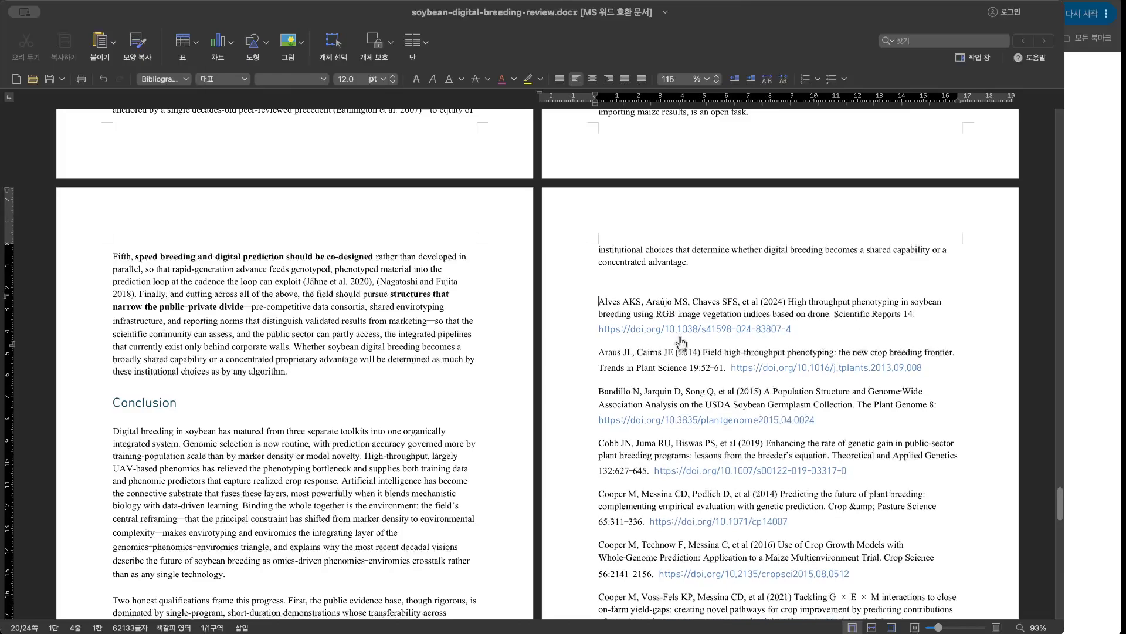
{"action": "left_click", "coordinate": [635, 280]}
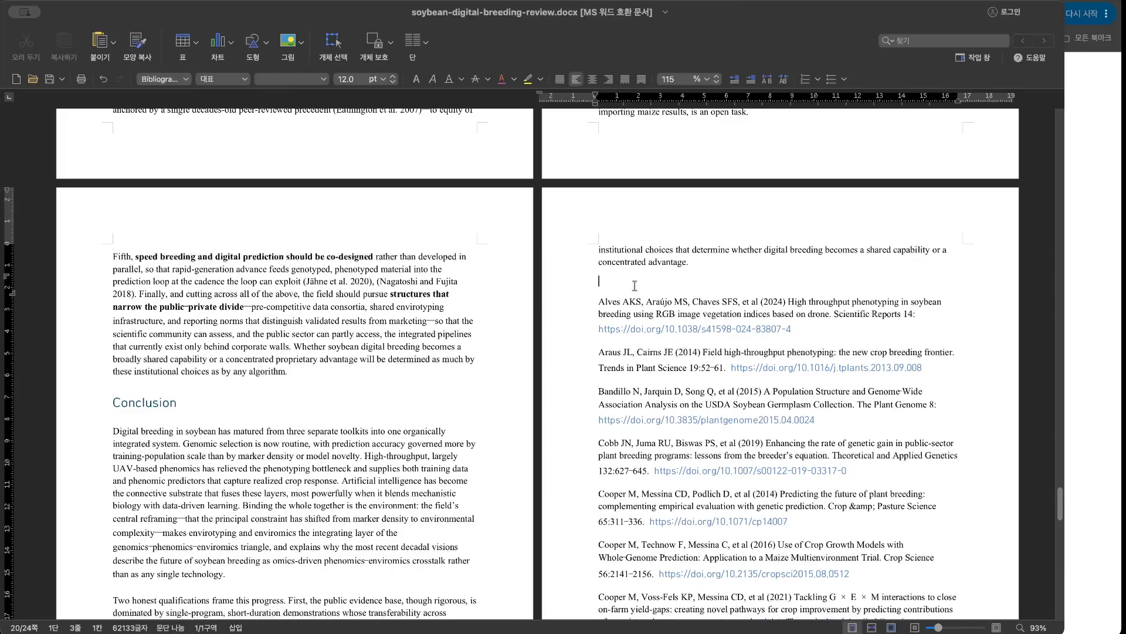
{"action": "type", "text": "ㄲ"}
{"action": "key", "text": "BackSpace"}
{"action": "type", "text": "References"}
Select the whole "References" line above the first bibliography entry.
{"action": "key", "text": "shift+Left"}
{"action": "key", "text": "shift+Left"}
{"action": "key", "text": "shift+Left"}
{"action": "key", "text": "shift+Left"}
{"action": "key", "text": "shift+Left"}
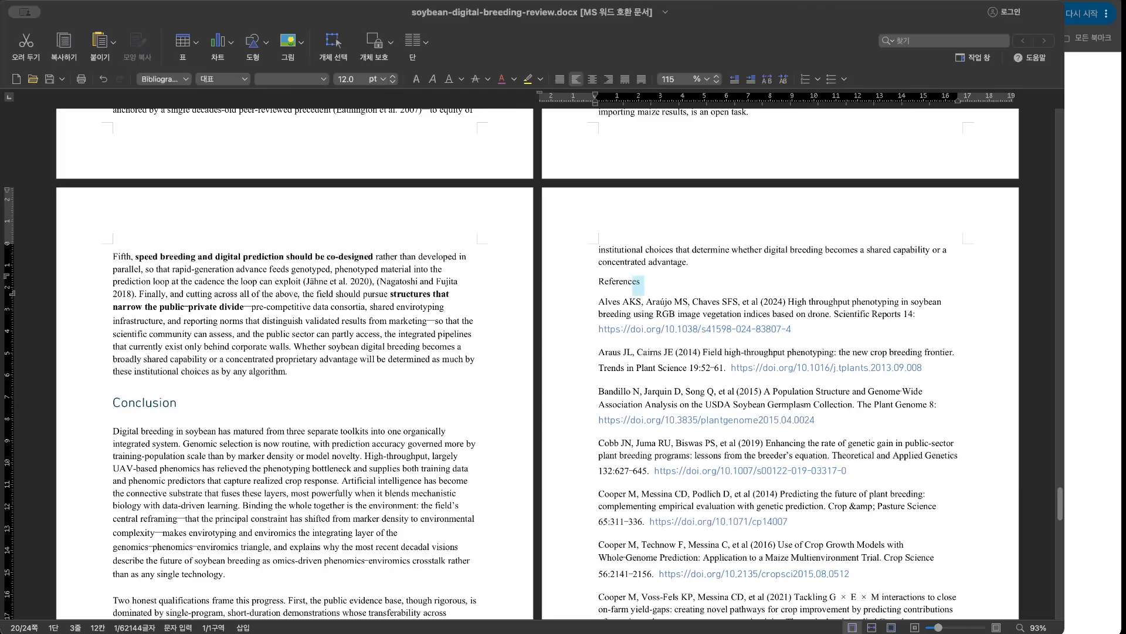
{"action": "key", "text": "shift+Left"}
{"action": "key", "text": "shift+Left"}
{"action": "key", "text": "shift+Left"}
{"action": "key", "text": "shift+Left"}
{"action": "key", "text": "shift+Left"}
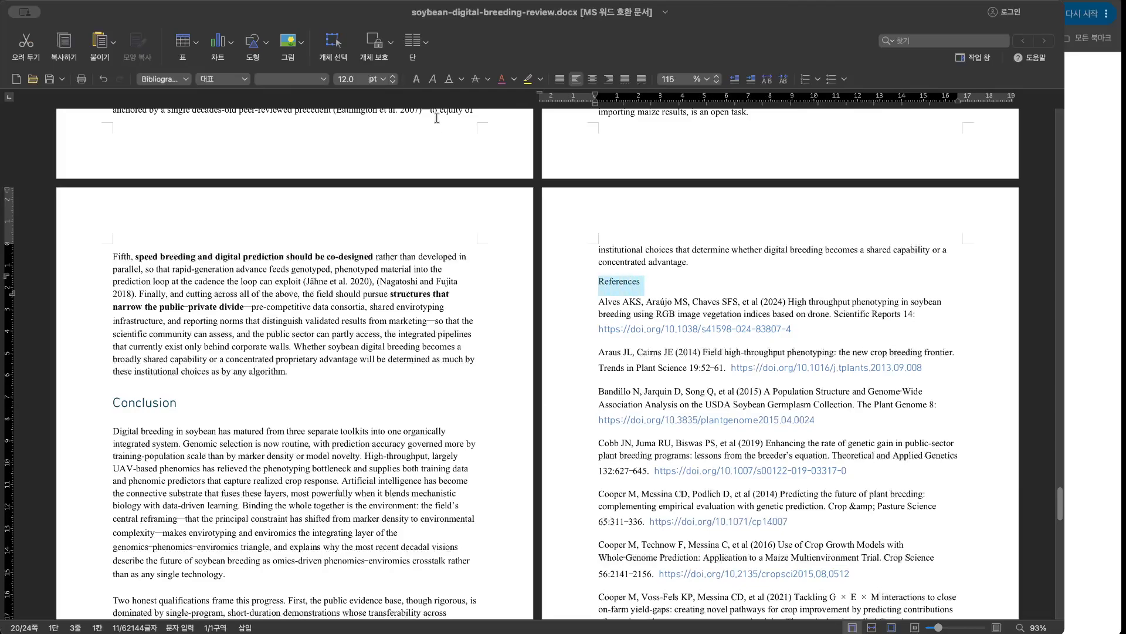
{"action": "left_click", "coordinate": [245, 78]}
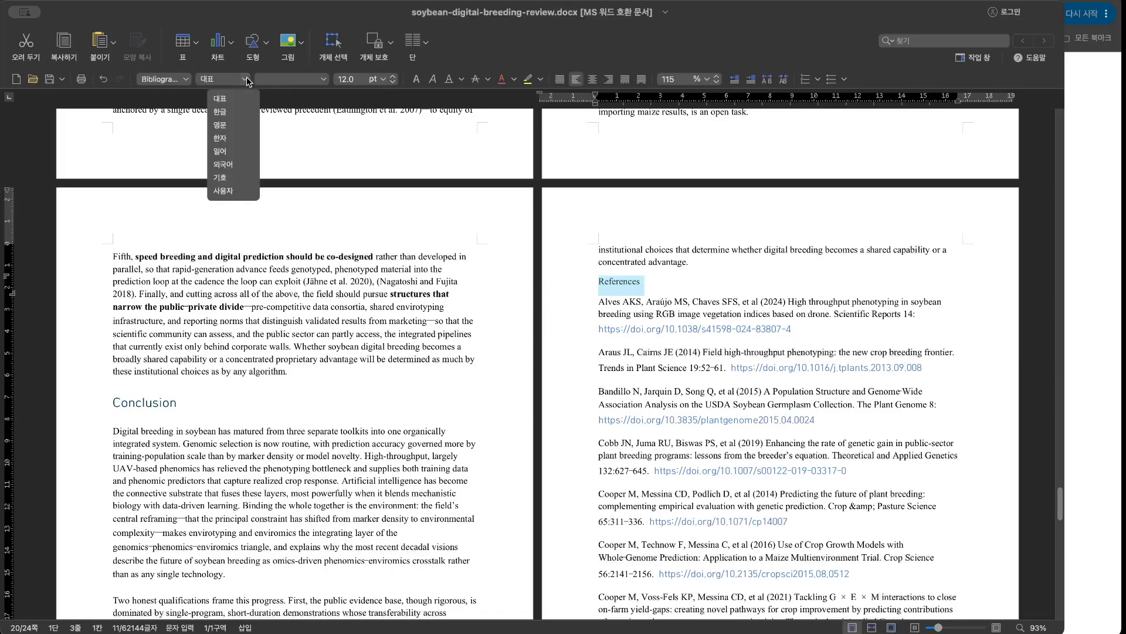
{"action": "left_click", "coordinate": [185, 84]}
{"action": "left_click", "coordinate": [185, 84]}
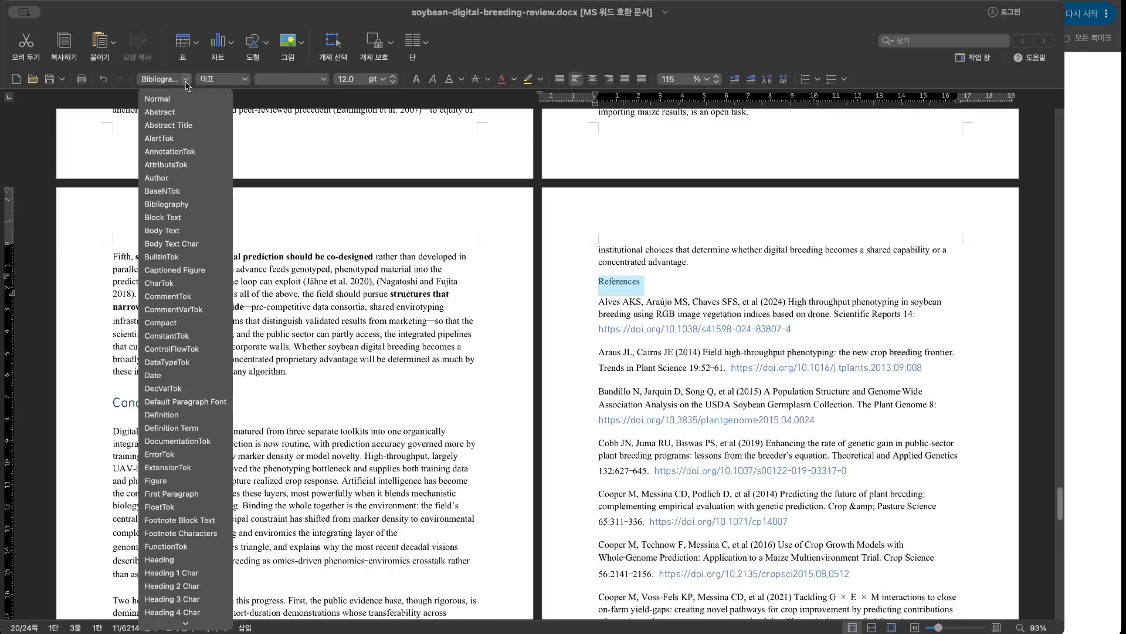
{"action": "left_click", "coordinate": [186, 85]}
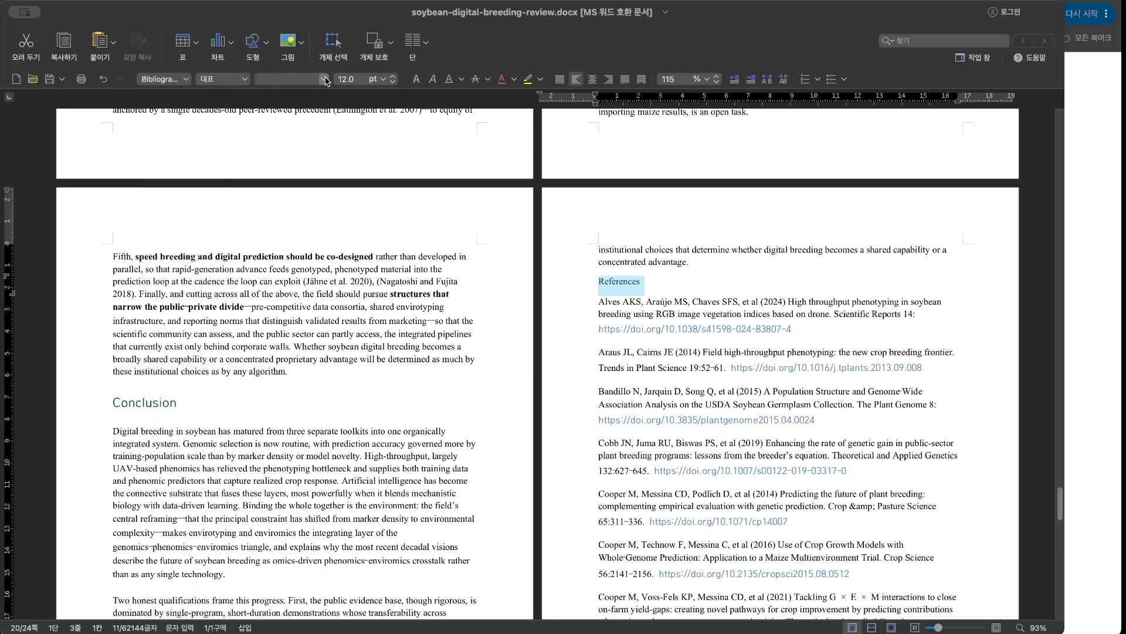
{"action": "left_click", "coordinate": [325, 79]}
{"action": "left_click", "coordinate": [713, 288]}
Enlarge the selected "References" line to 18 pt and clear the selection.
{"action": "left_click", "coordinate": [392, 76]}
{"action": "left_click", "coordinate": [393, 76]}
{"action": "left_click", "coordinate": [393, 75]}
{"action": "left_click", "coordinate": [393, 75]}
{"action": "left_click", "coordinate": [393, 76]}
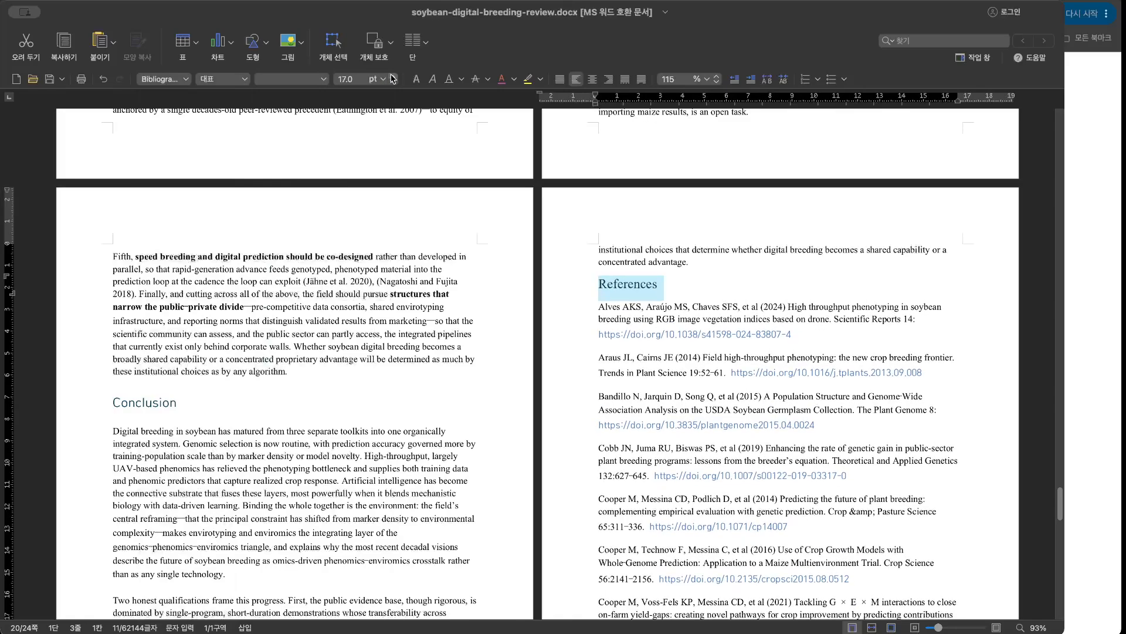
{"action": "left_click", "coordinate": [757, 304]}
{"action": "left_click", "coordinate": [598, 284]}
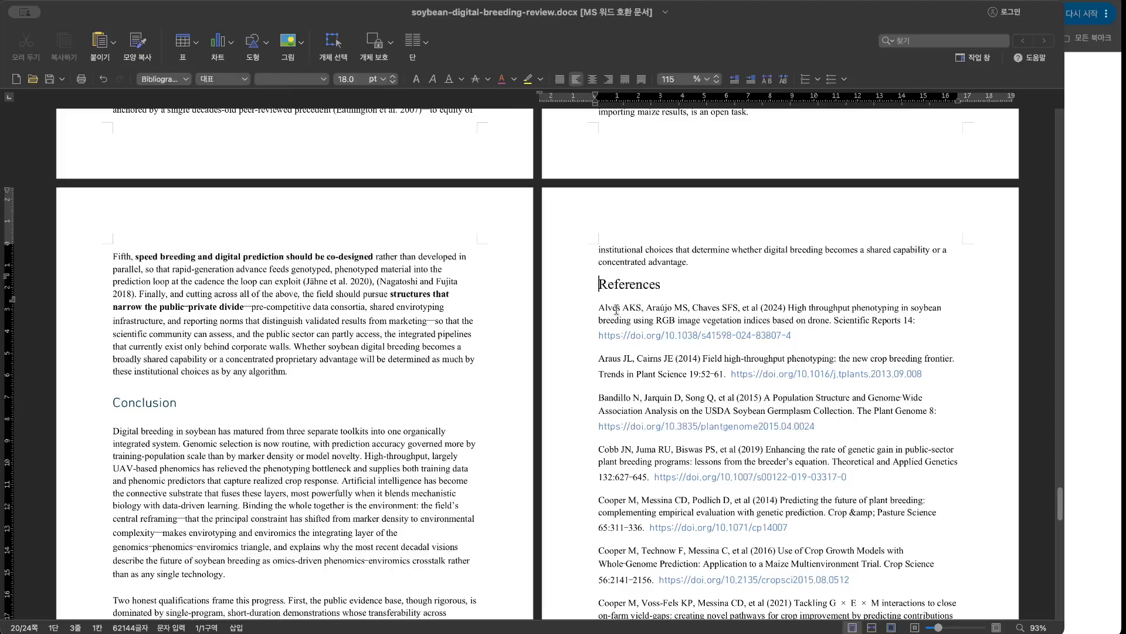
Look over the bibliography entries, then review the document back up to its title, Abstract and Introduction.
{"action": "scroll", "coordinate": [621, 375], "scroll_direction": "down", "scroll_amount": 1}
{"action": "scroll", "coordinate": [621, 375], "scroll_direction": "down", "scroll_amount": 3}
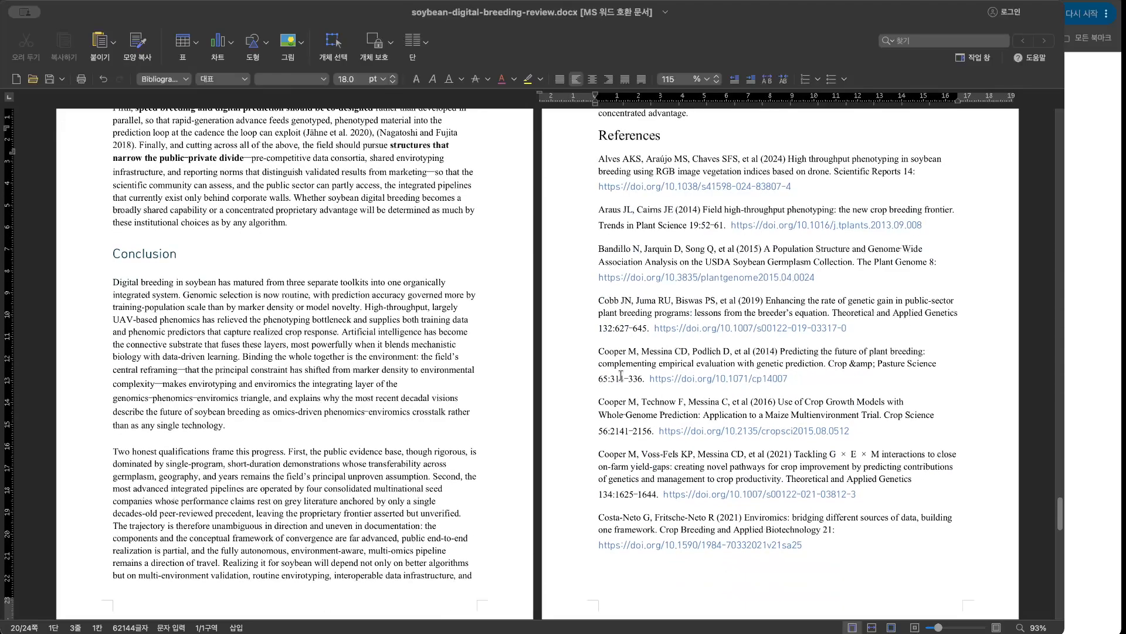
{"action": "scroll", "coordinate": [621, 375], "scroll_direction": "down", "scroll_amount": 7}
{"action": "scroll", "coordinate": [620, 375], "scroll_direction": "up", "scroll_amount": 11}
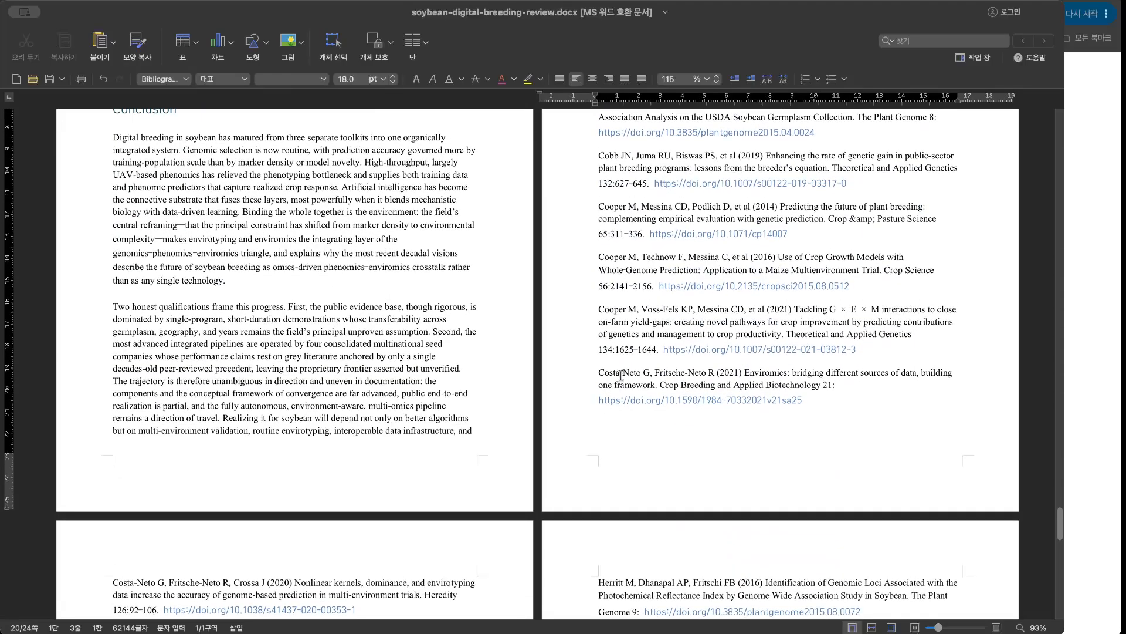
{"action": "scroll", "coordinate": [621, 376], "scroll_direction": "up", "scroll_amount": 15}
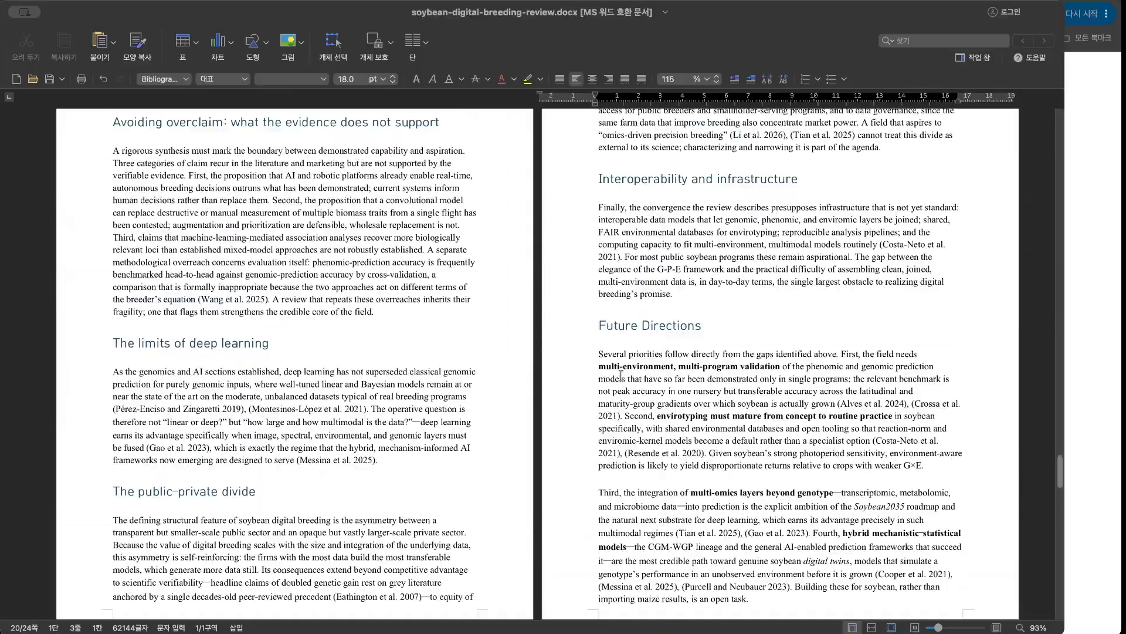
{"action": "scroll", "coordinate": [621, 376], "scroll_direction": "up", "scroll_amount": 20}
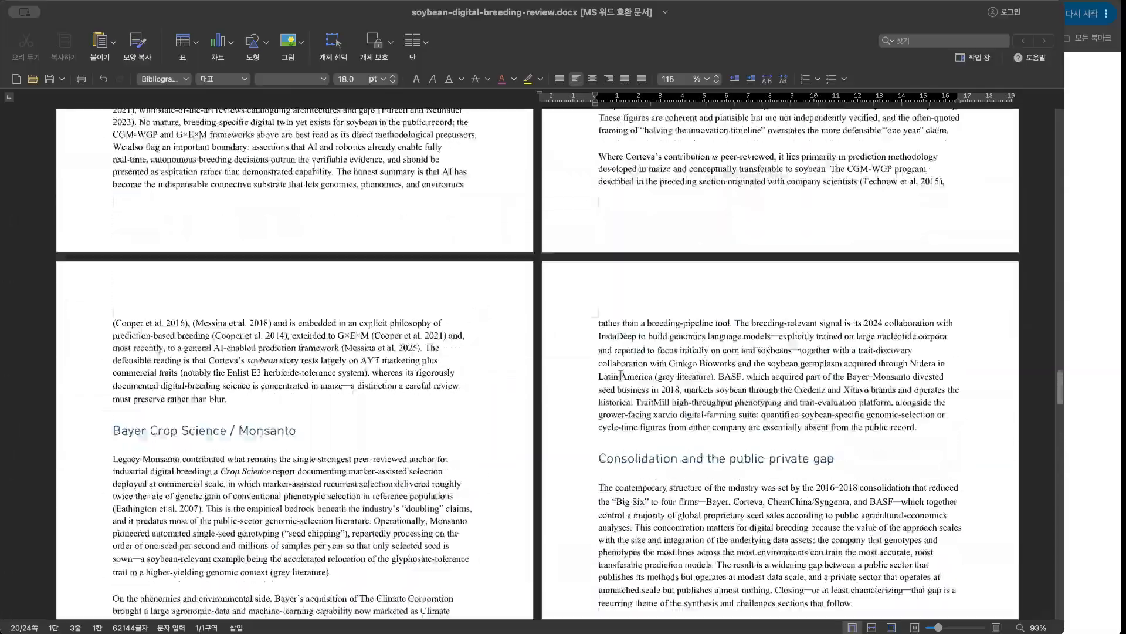
{"action": "scroll", "coordinate": [621, 376], "scroll_direction": "up", "scroll_amount": 20}
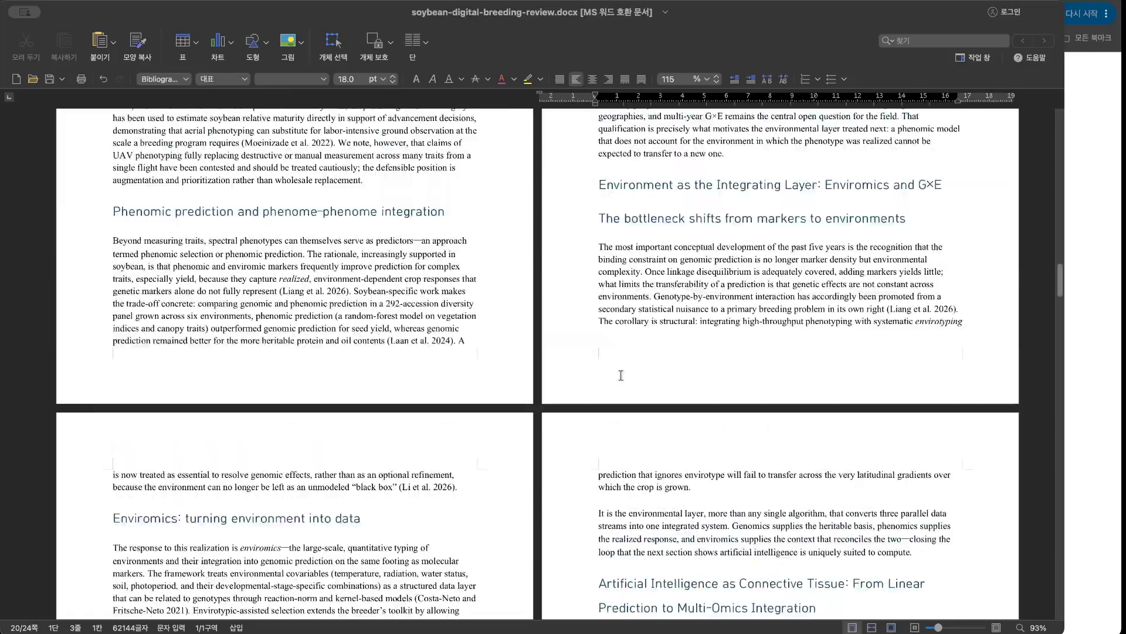
{"action": "scroll", "coordinate": [621, 375], "scroll_direction": "up", "scroll_amount": 20}
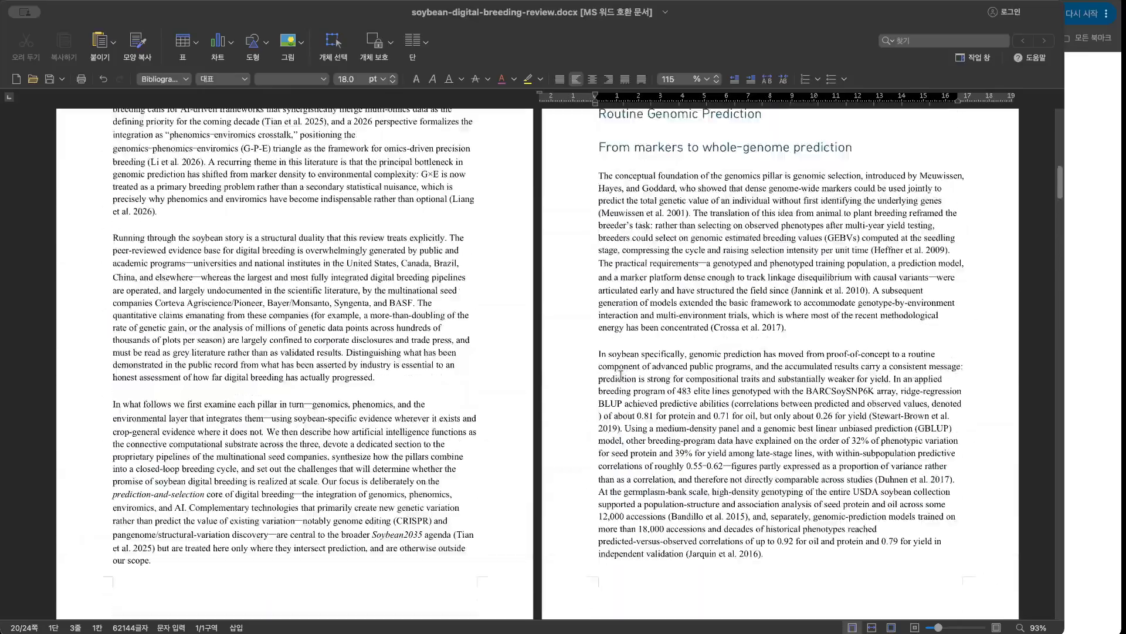
{"action": "scroll", "coordinate": [621, 375], "scroll_direction": "up", "scroll_amount": 12}
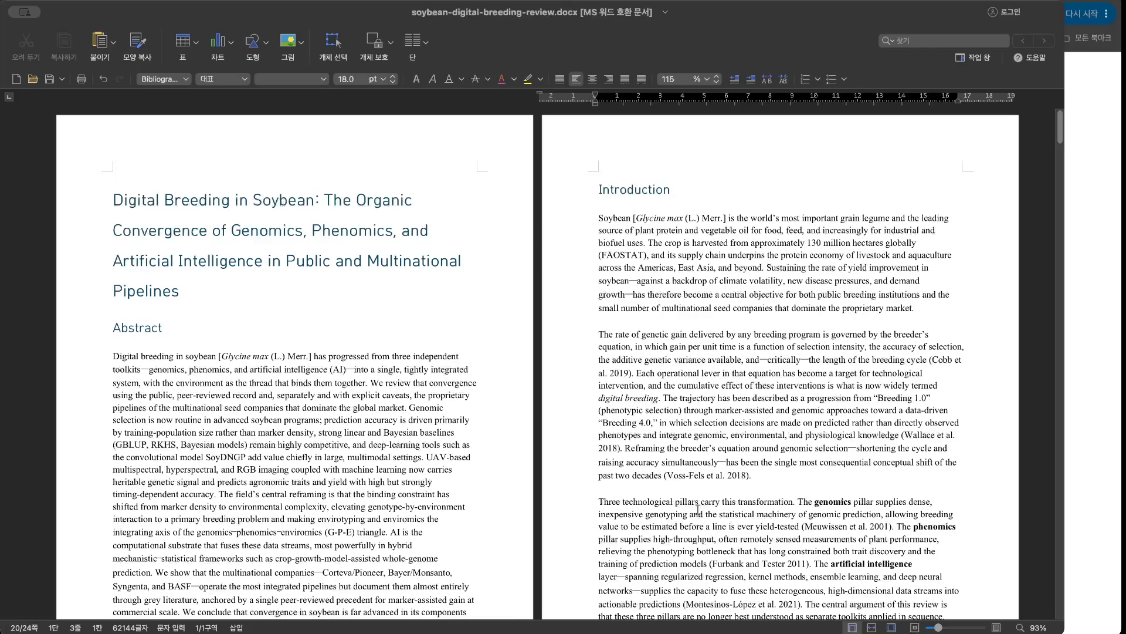
{"action": "scroll", "coordinate": [698, 509], "scroll_direction": "down", "scroll_amount": 2}
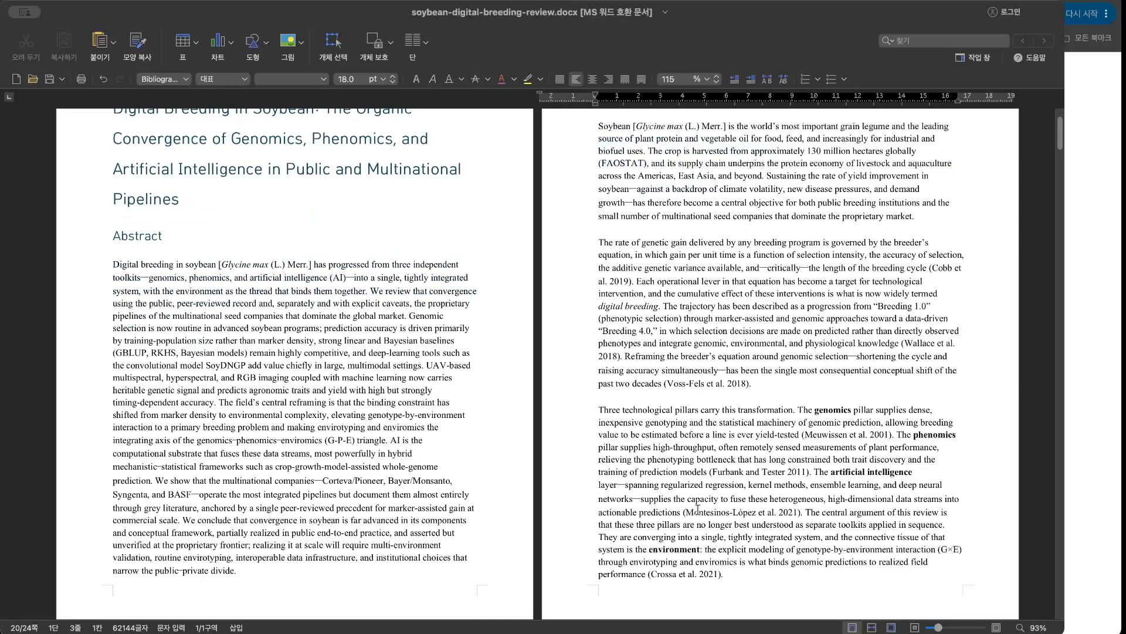